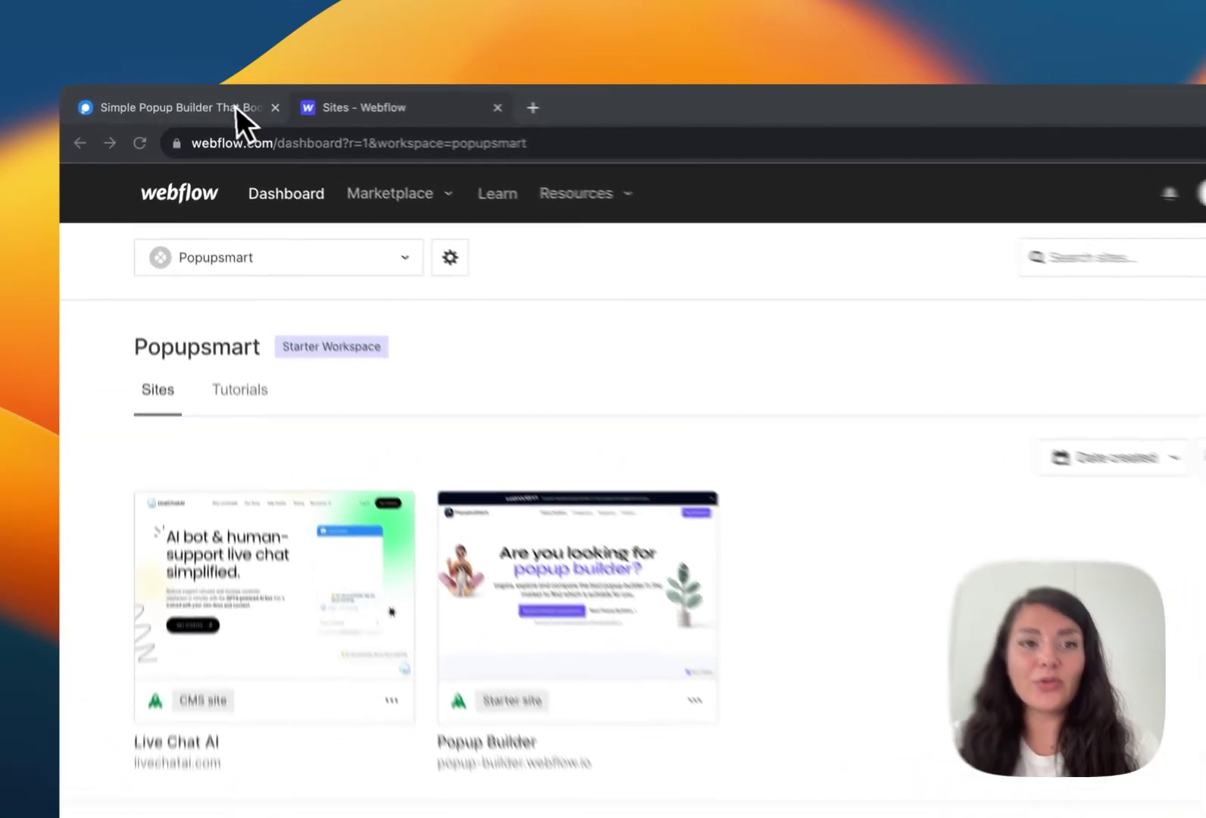
Step: Switch from the Webflow sites dashboard to the Popupsmart homepage tab
click(228, 102)
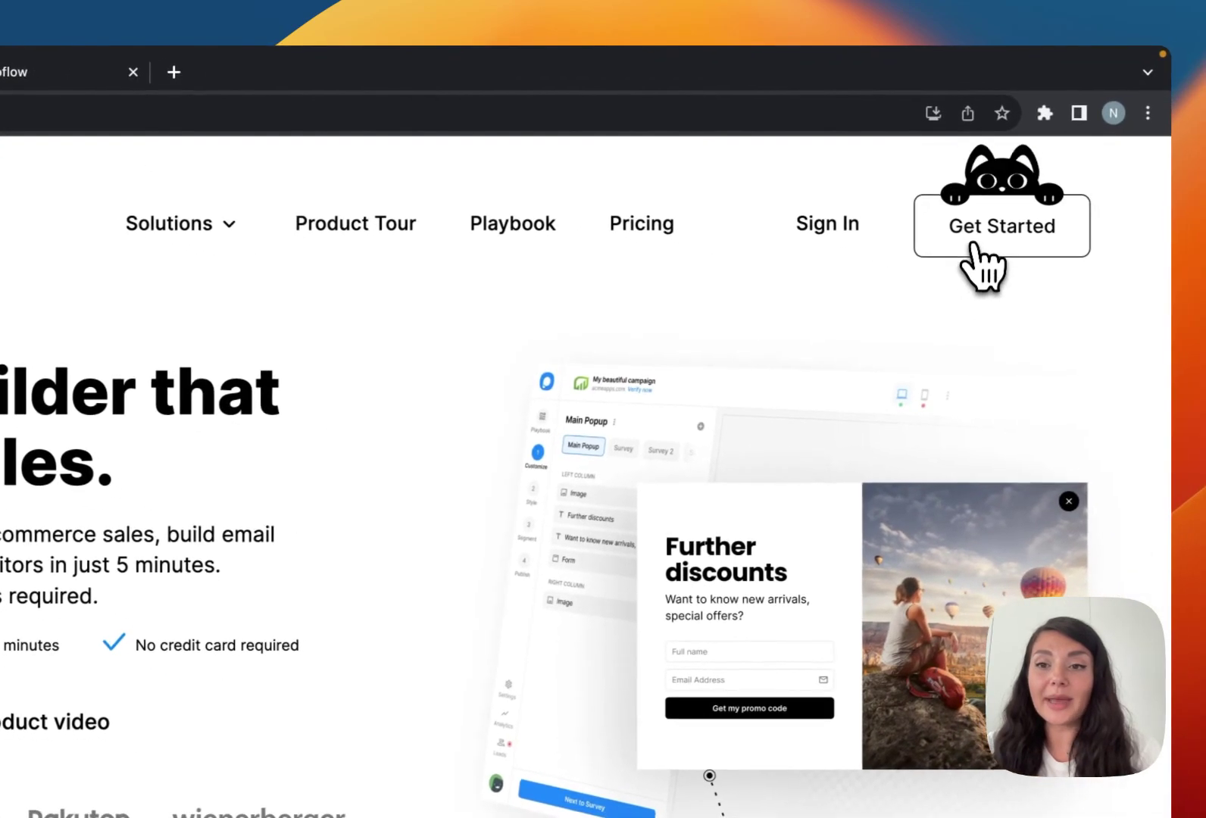
Step: Begin signing up for a Popupsmart account from the homepage
click(969, 239)
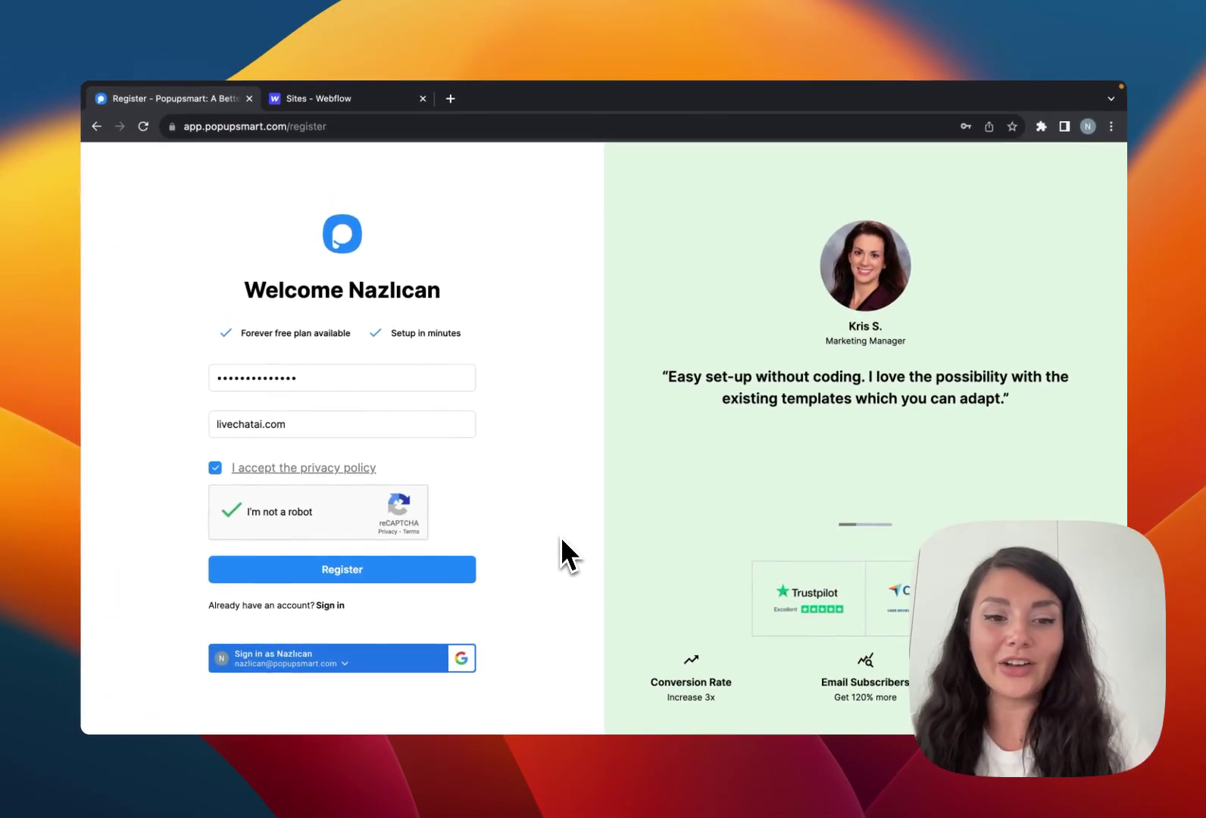
Step: Finish registration, browse the template gallery, and filter templates by Industries instead of goals
click(445, 569)
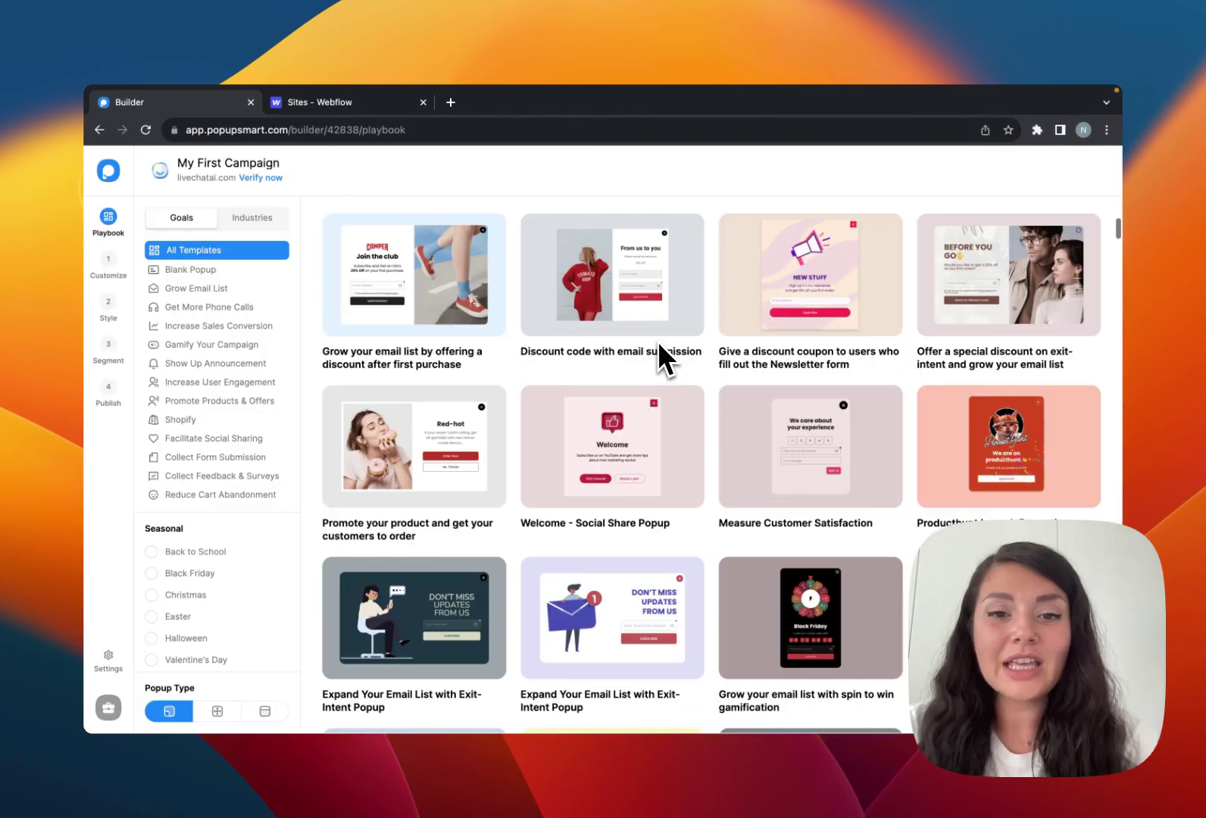
scroll(731, 349, down, 5)
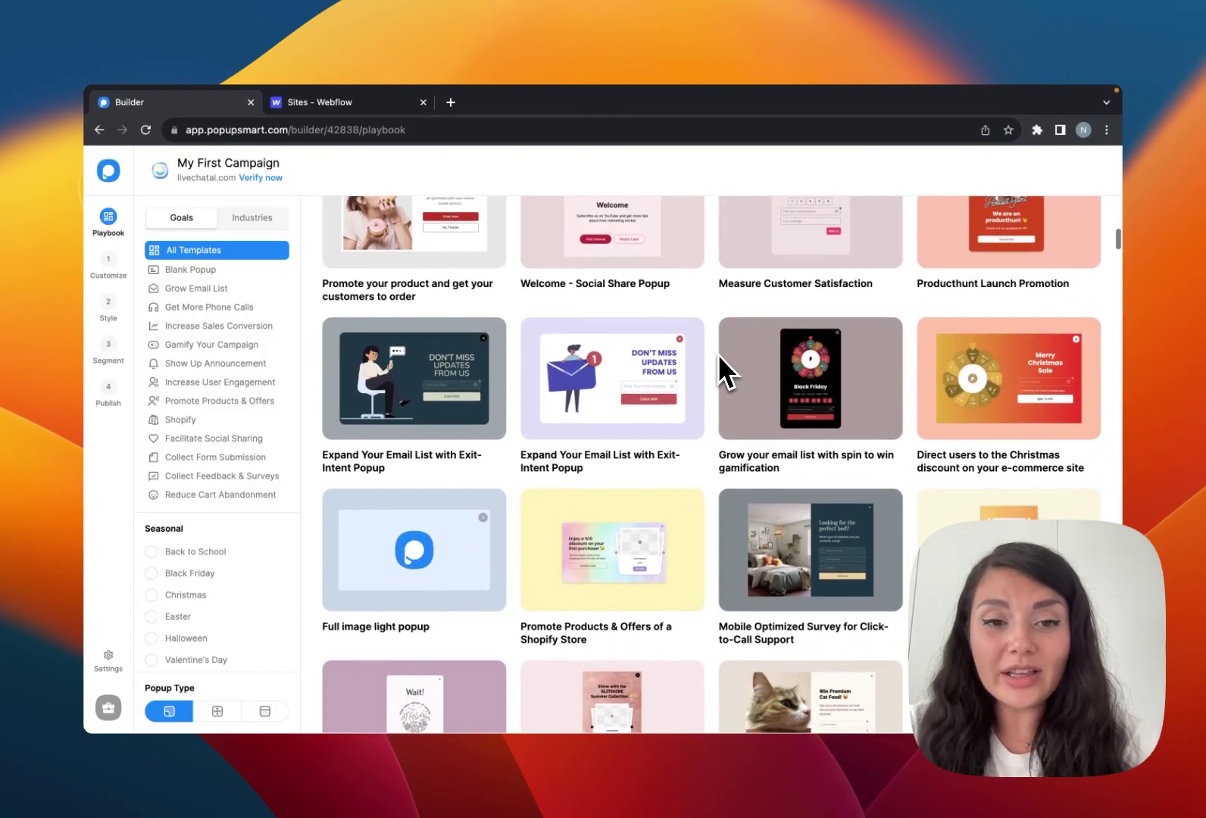
scroll(725, 371, up, 5)
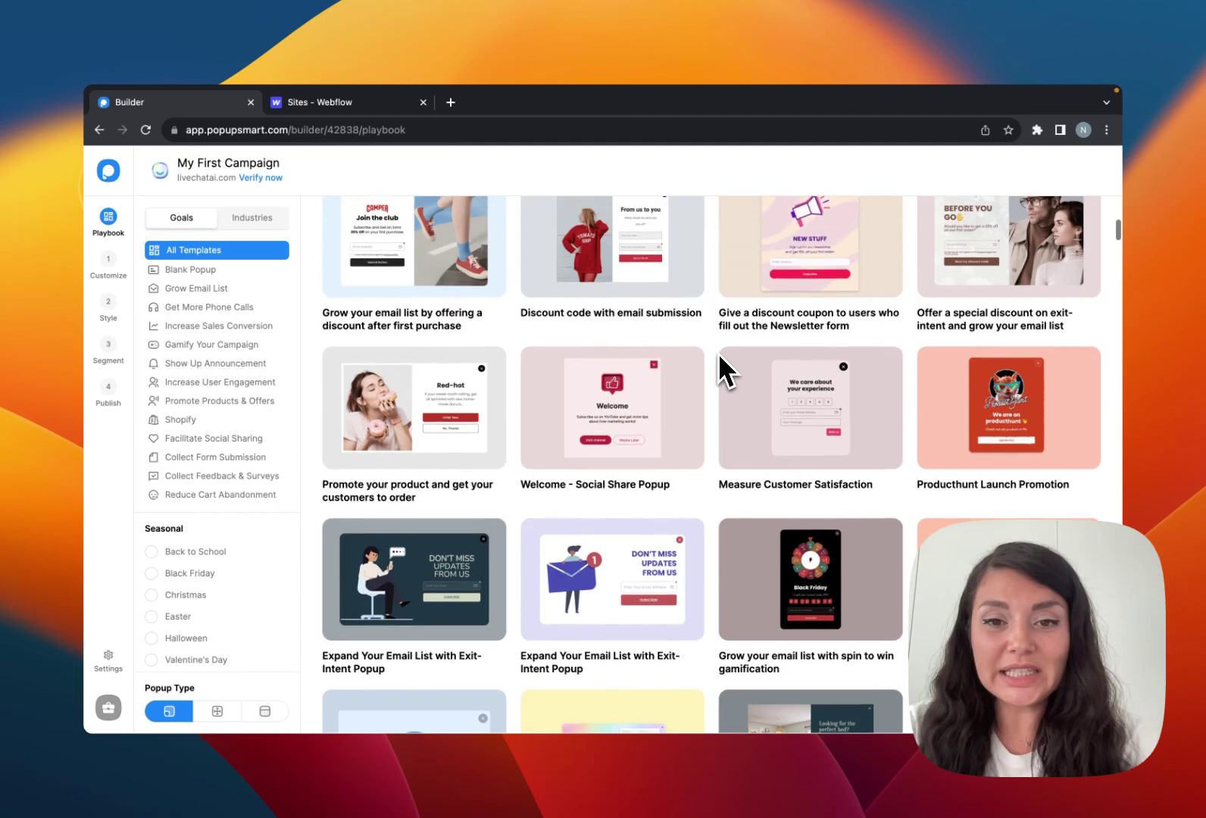
scroll(724, 365, up, 2)
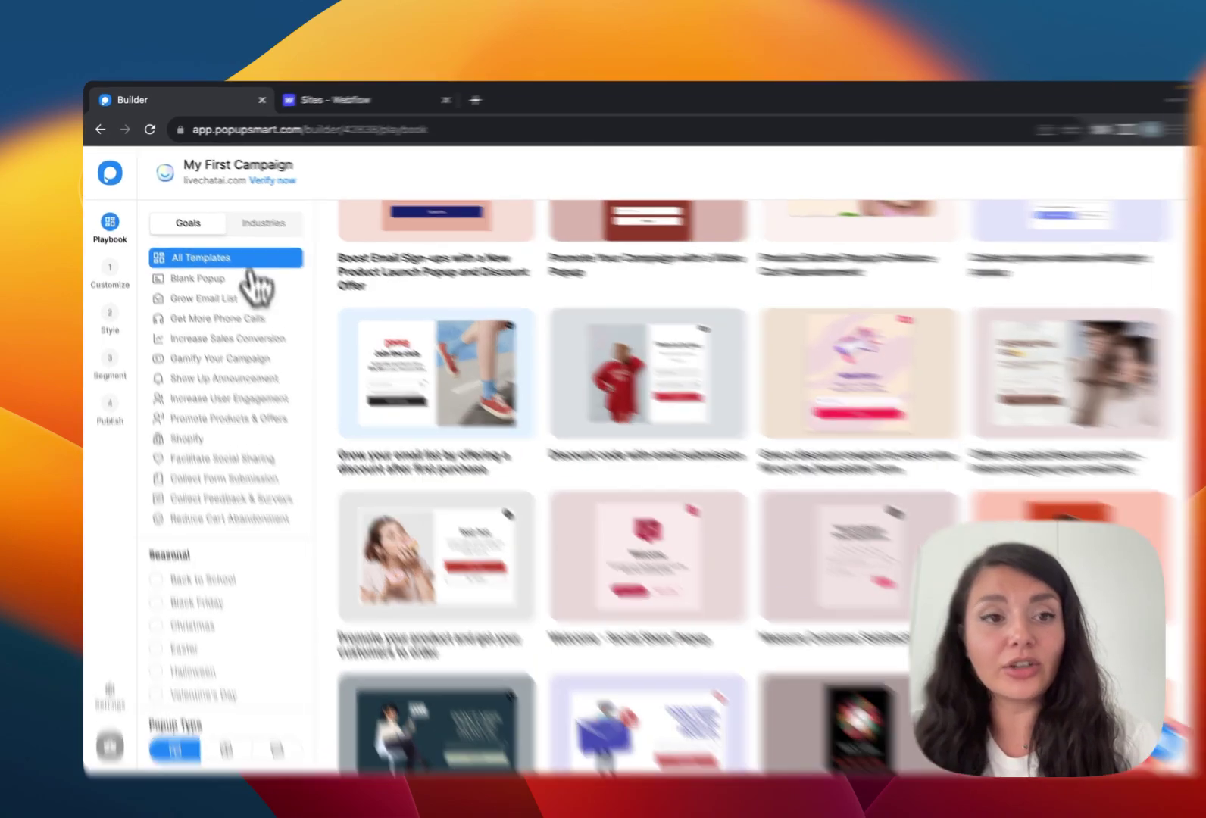
click(252, 218)
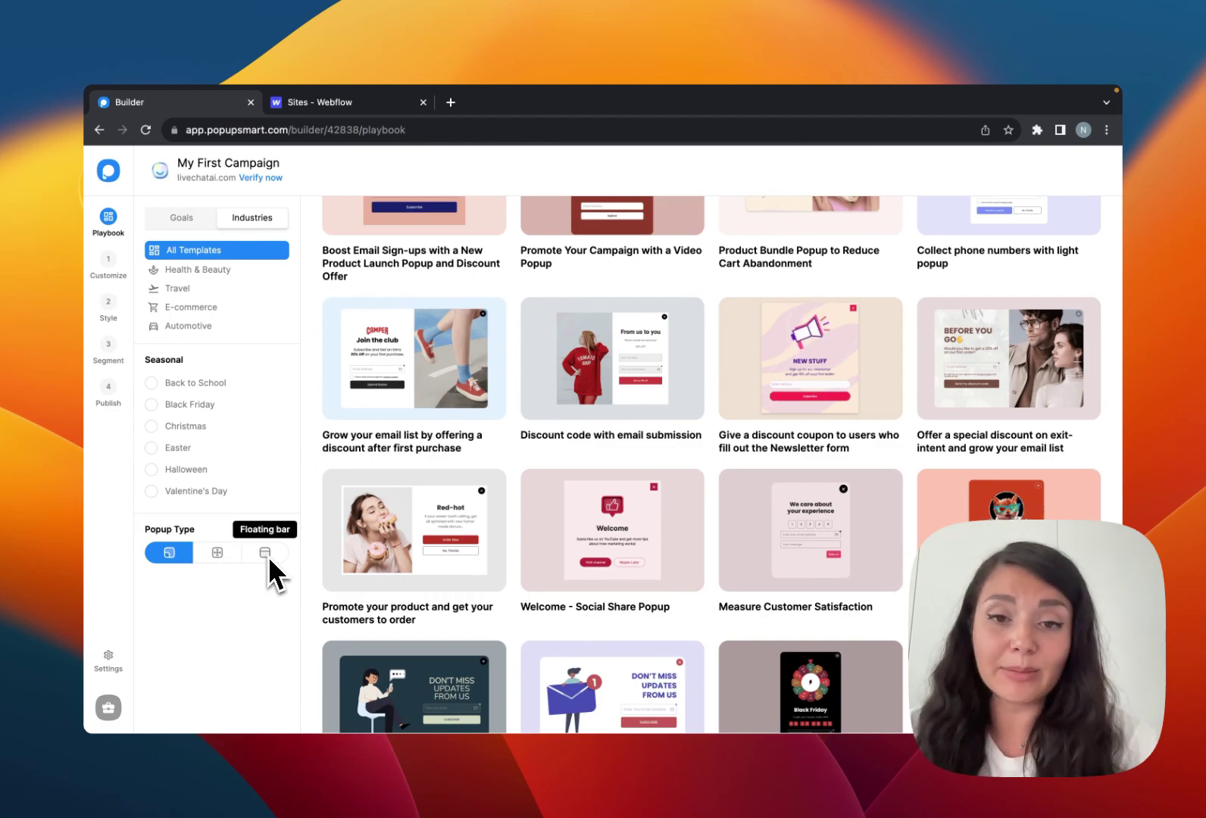
scroll(901, 359, up, 5)
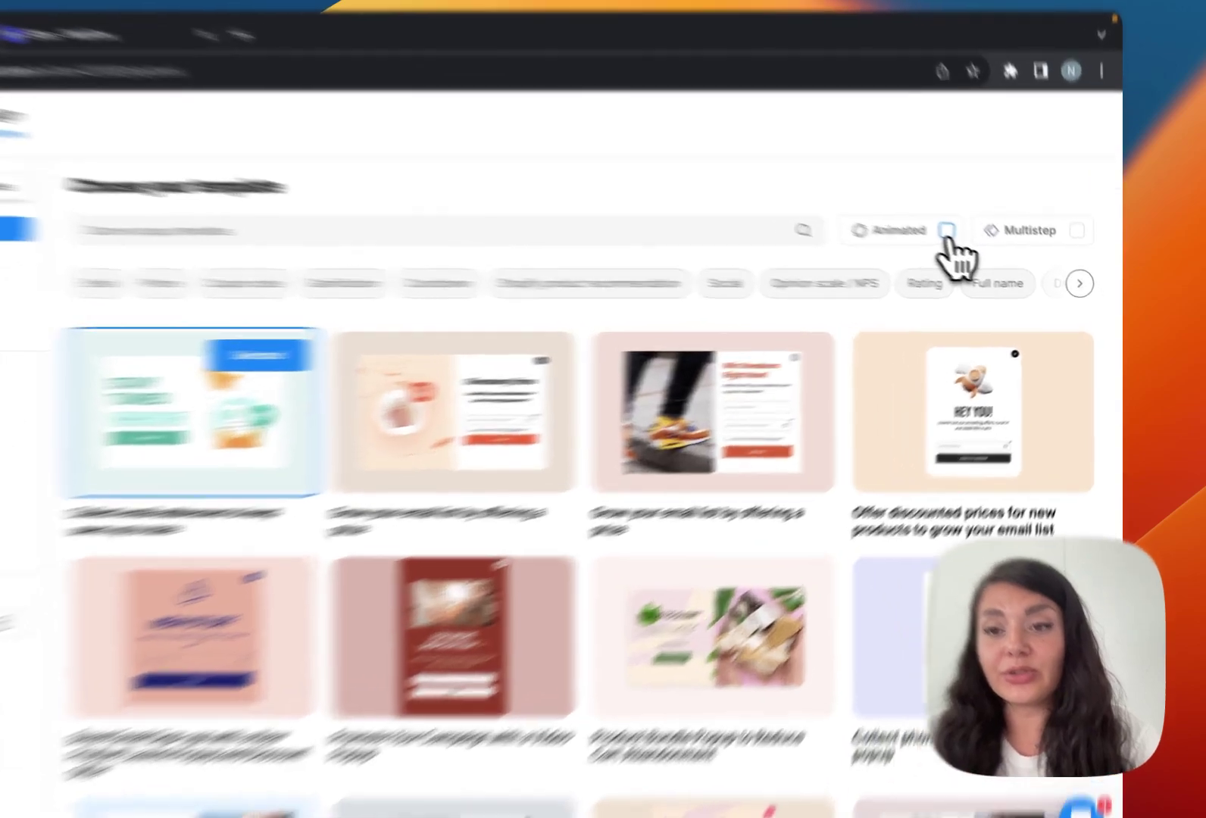
Step: Filter the template gallery to Animated templates only and scan the results
click(988, 253)
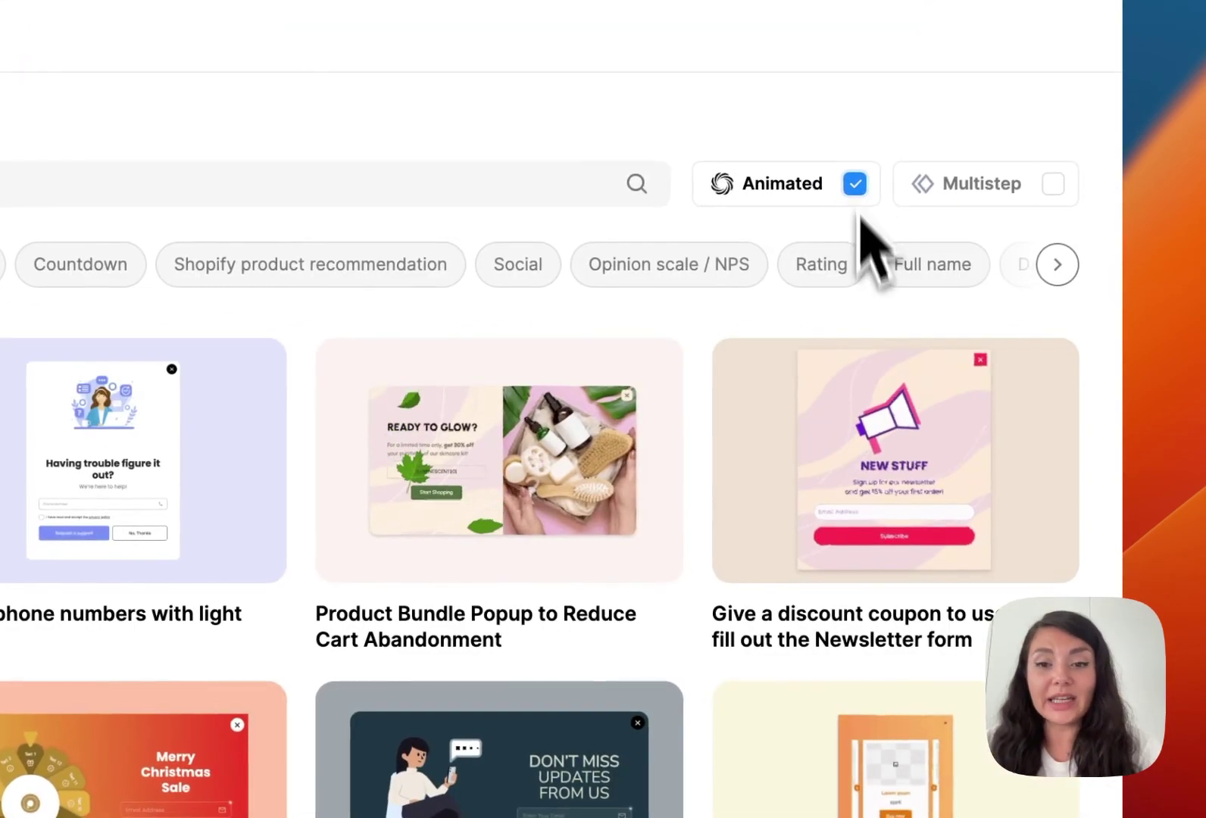
scroll(871, 378, down, 5)
scroll(901, 646, up, 5)
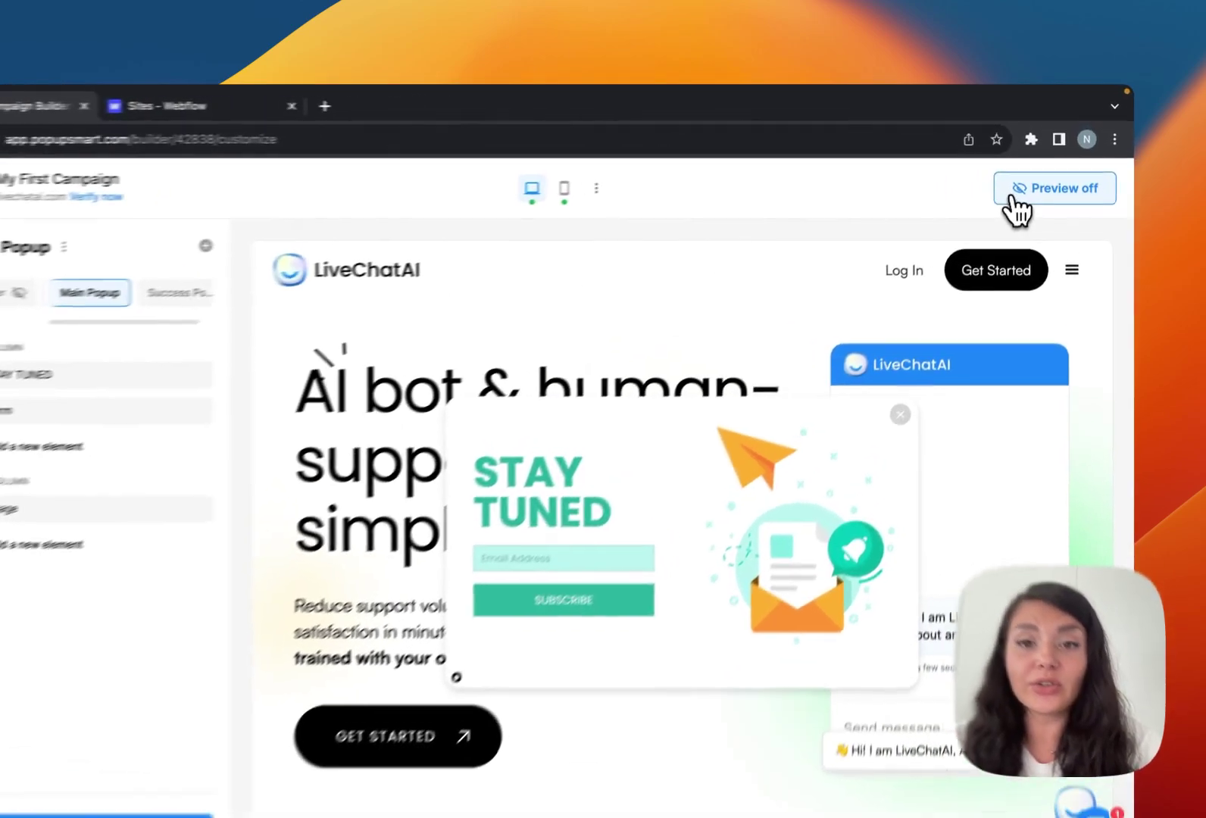
Step: Preview the Stay Tuned popup backdrop-free on mobile and desktop, then switch to the Teaser
click(1024, 174)
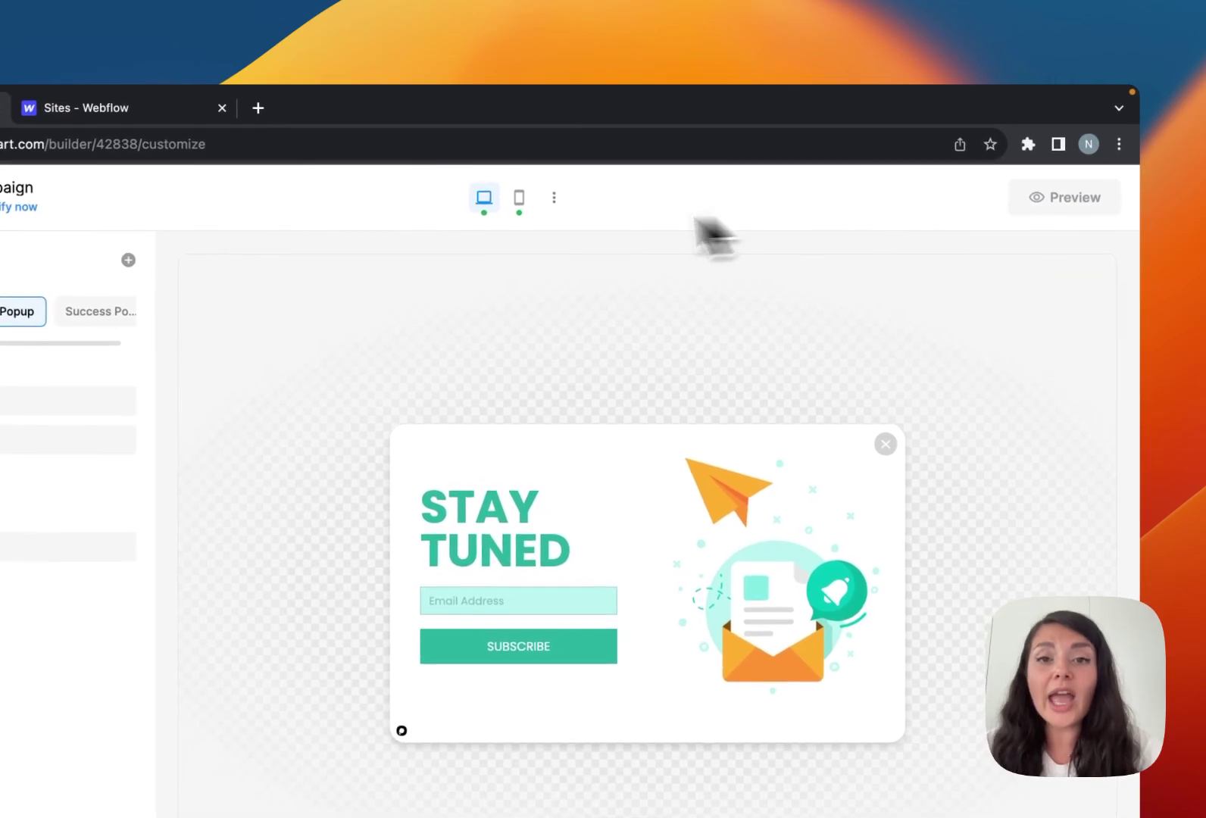
click(518, 198)
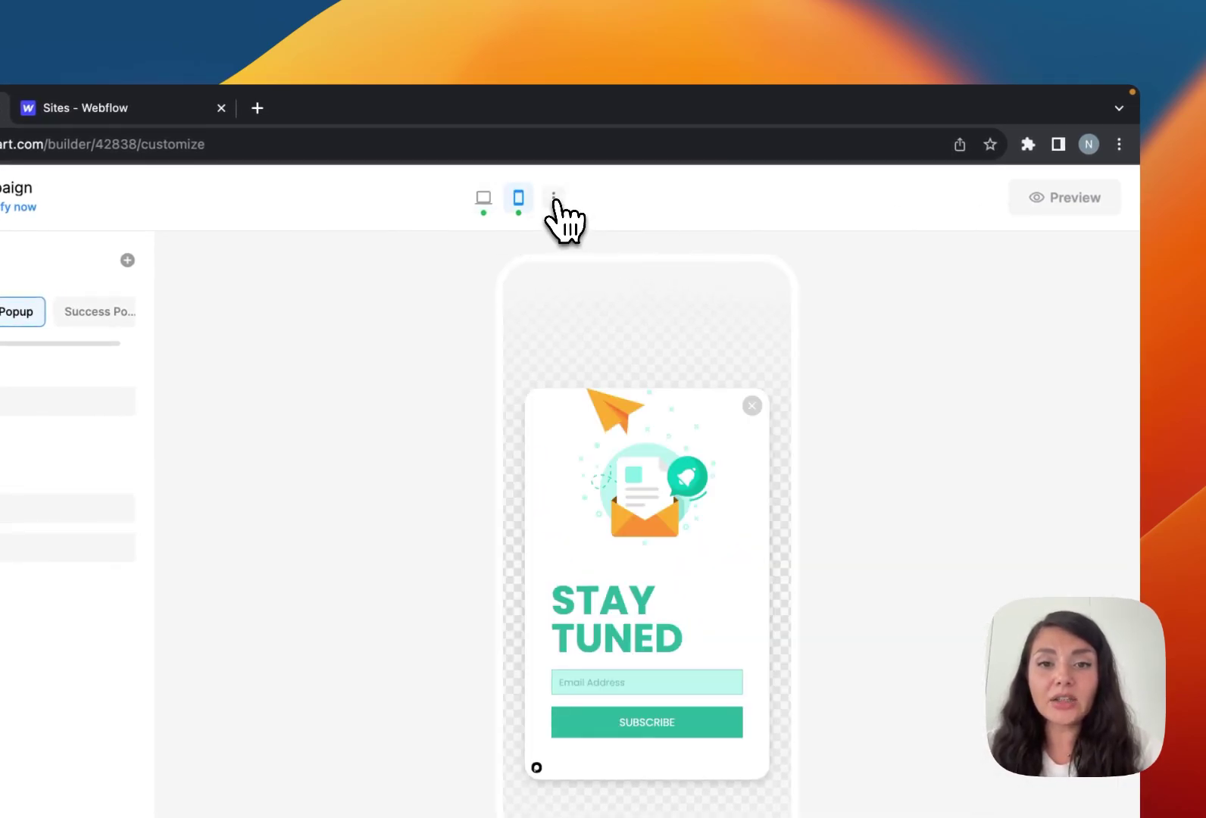
click(553, 200)
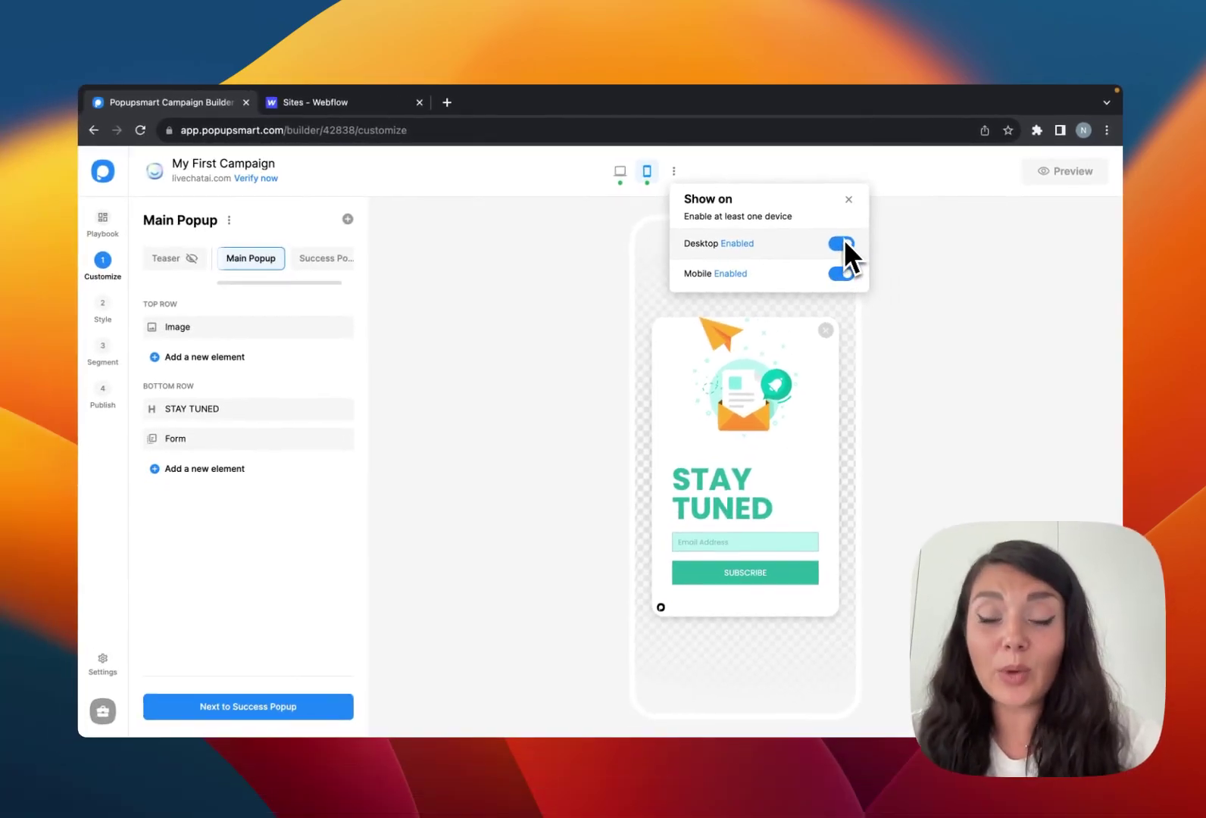
click(622, 170)
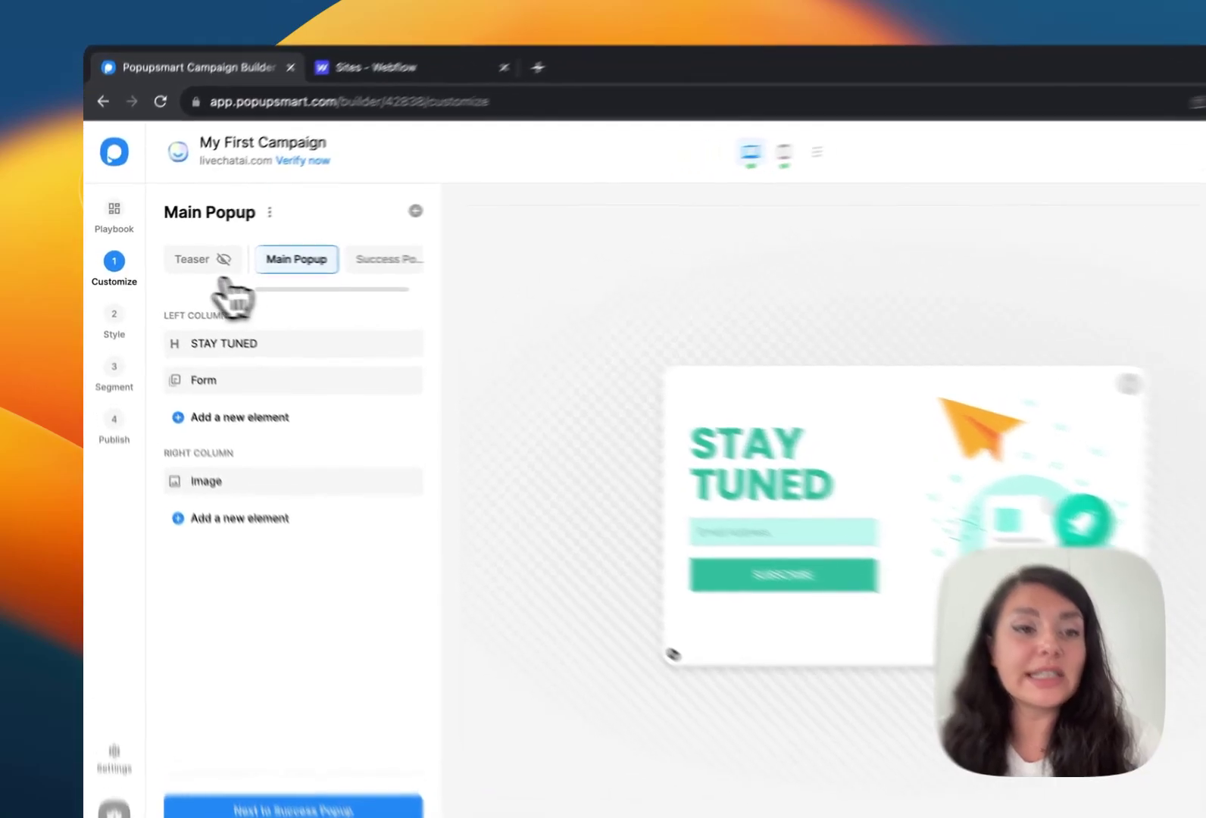
click(193, 259)
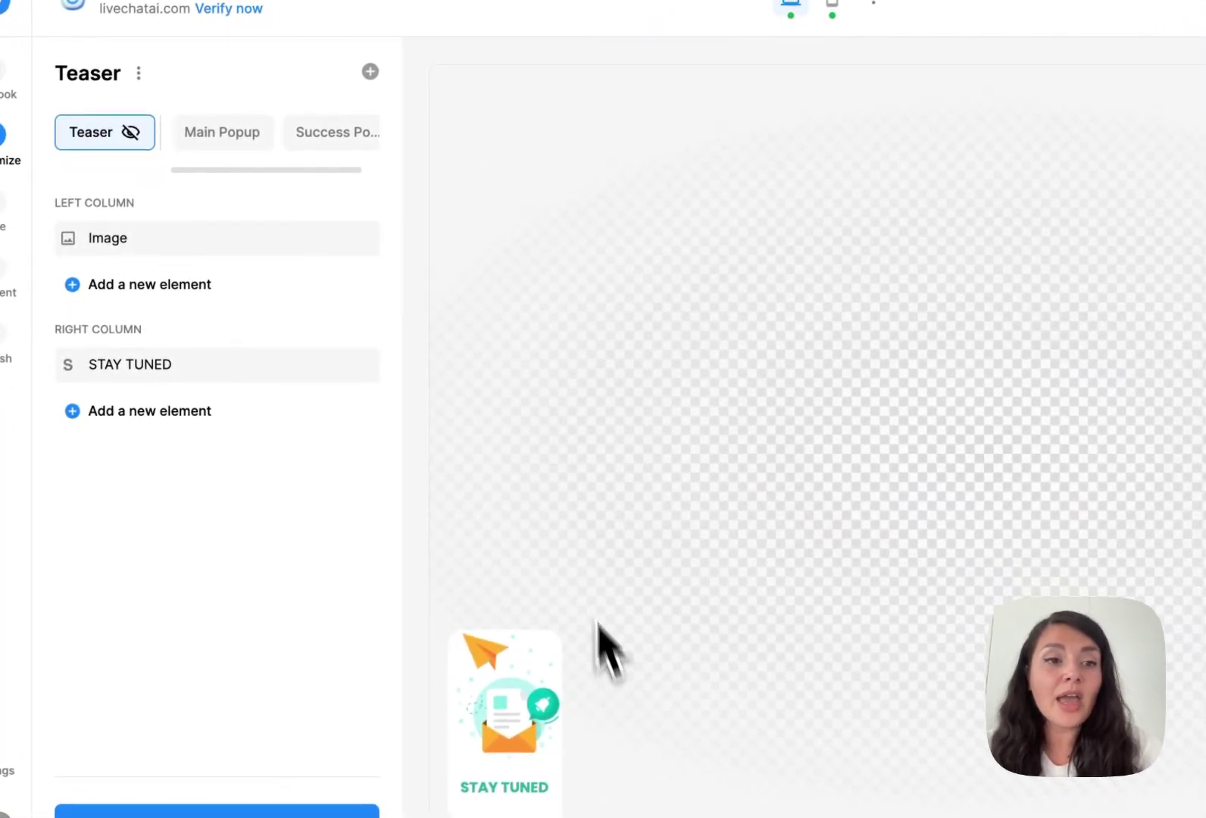
Step: Flip through the Main, Success and Teaser steps and review the teaser's position and display settings
click(222, 134)
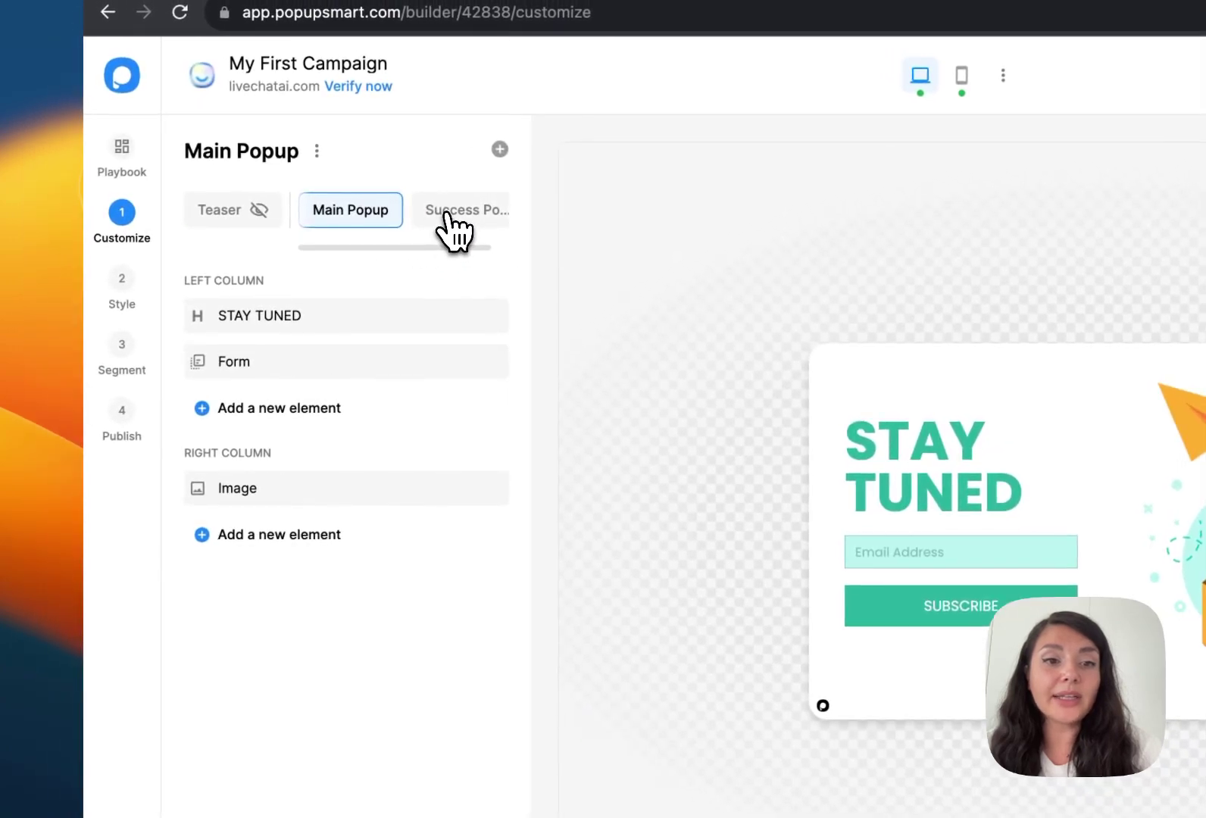
click(447, 215)
click(354, 214)
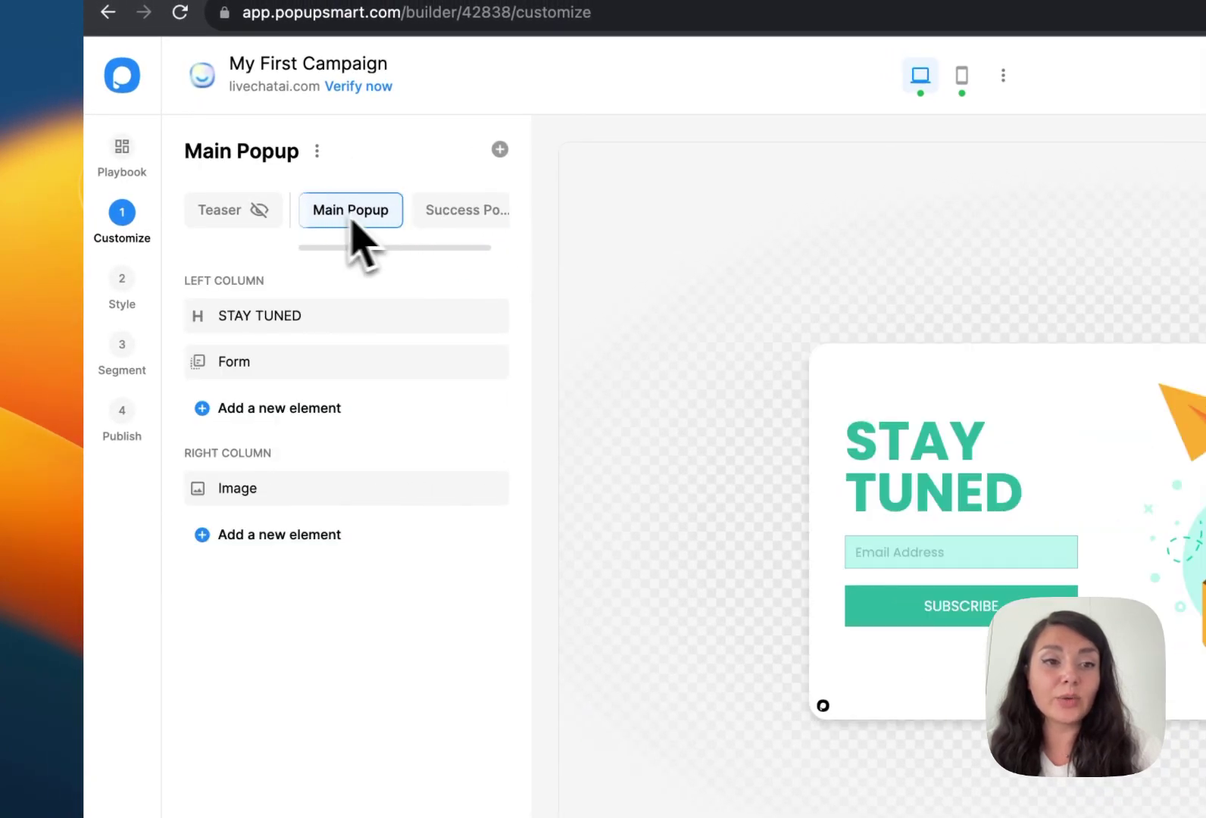
click(271, 213)
scroll(399, 517, down, 5)
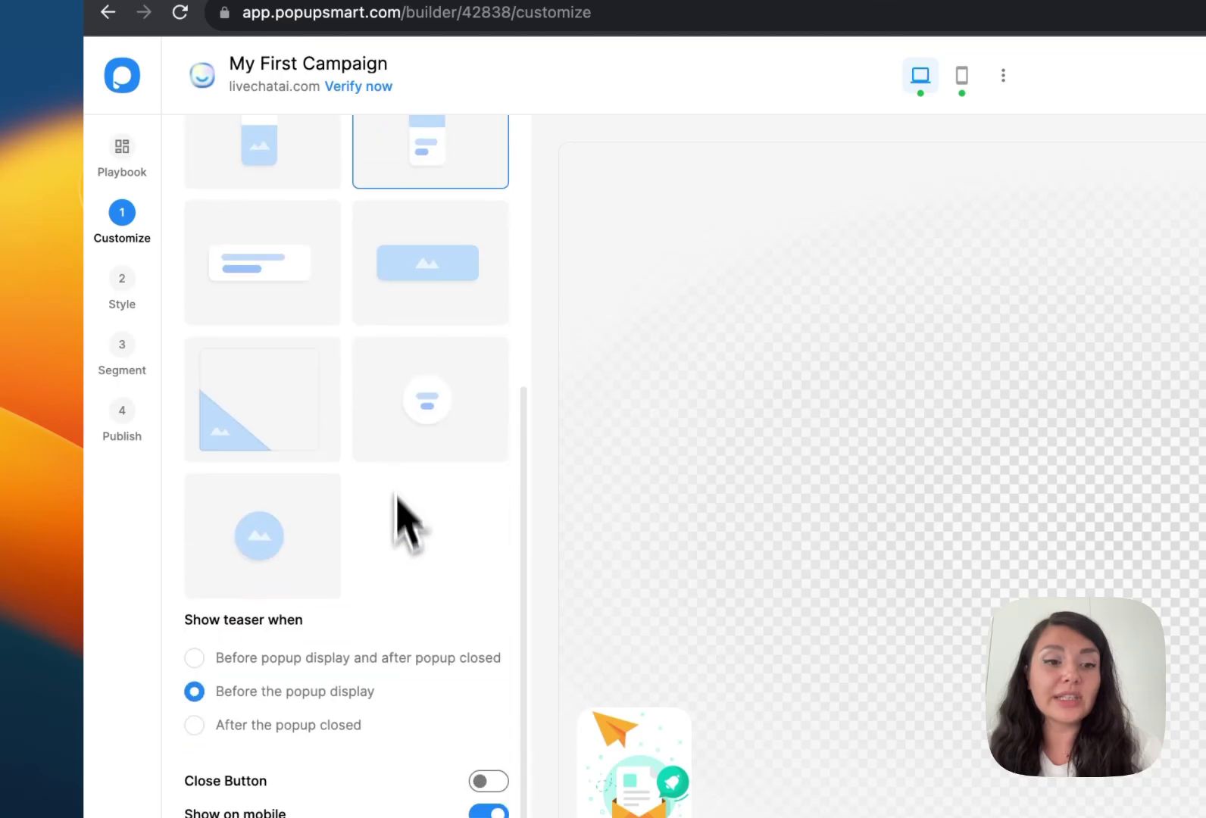
scroll(405, 492, up, 5)
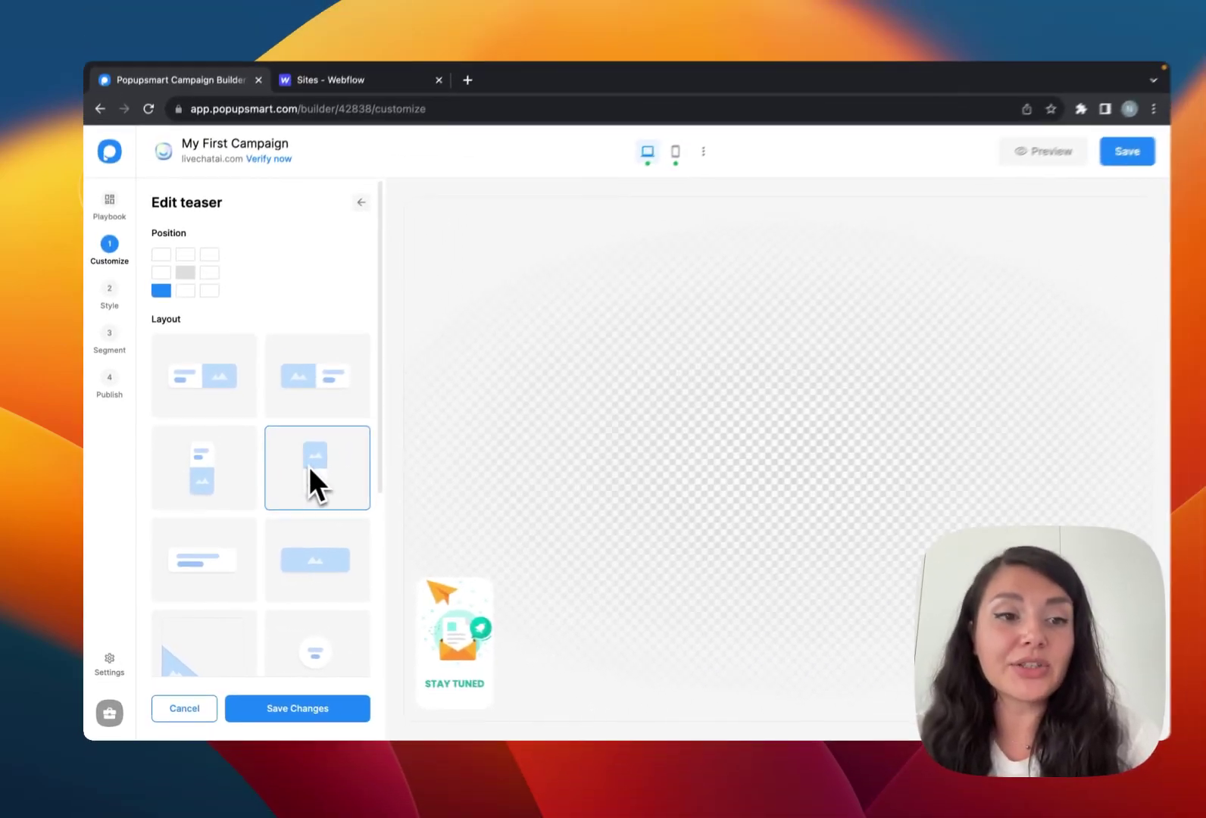
scroll(309, 467, down, 5)
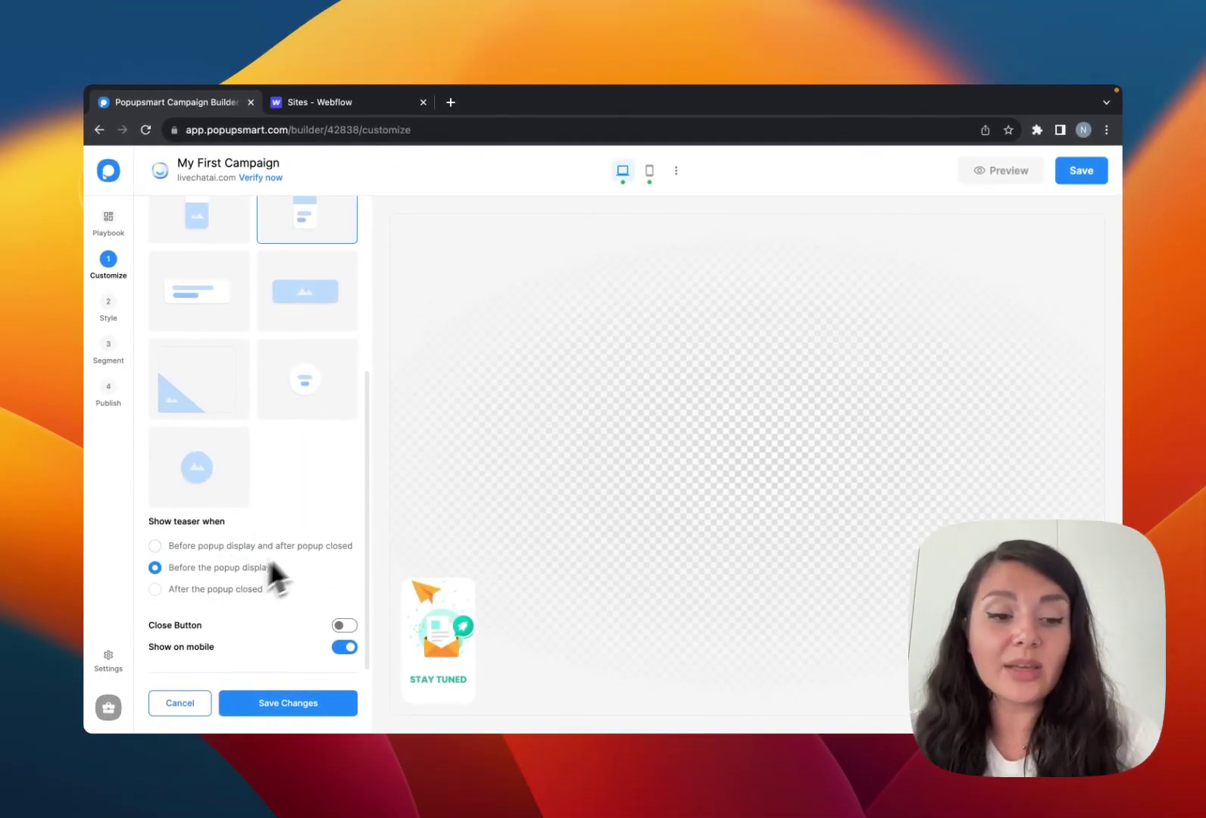
scroll(336, 498, up, 5)
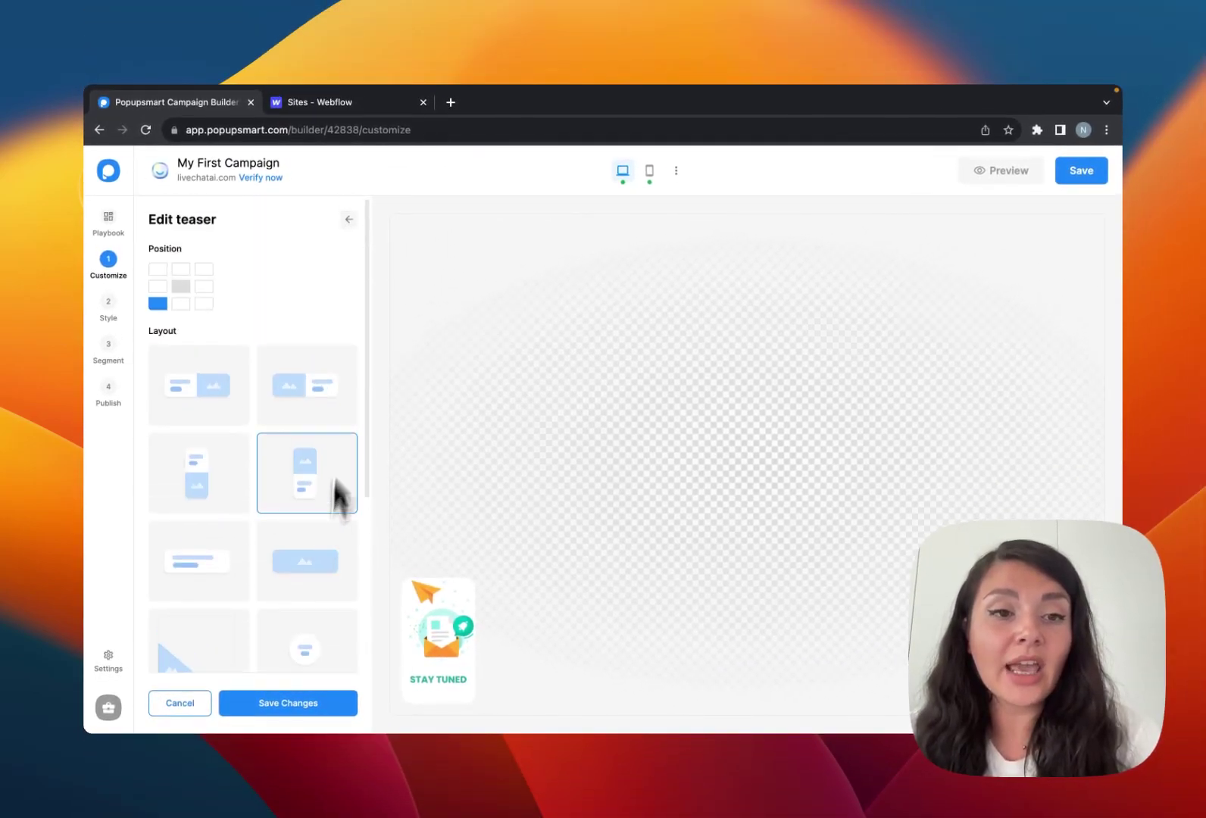
Step: Close the teaser settings and return to the Main Popup's step options
click(346, 217)
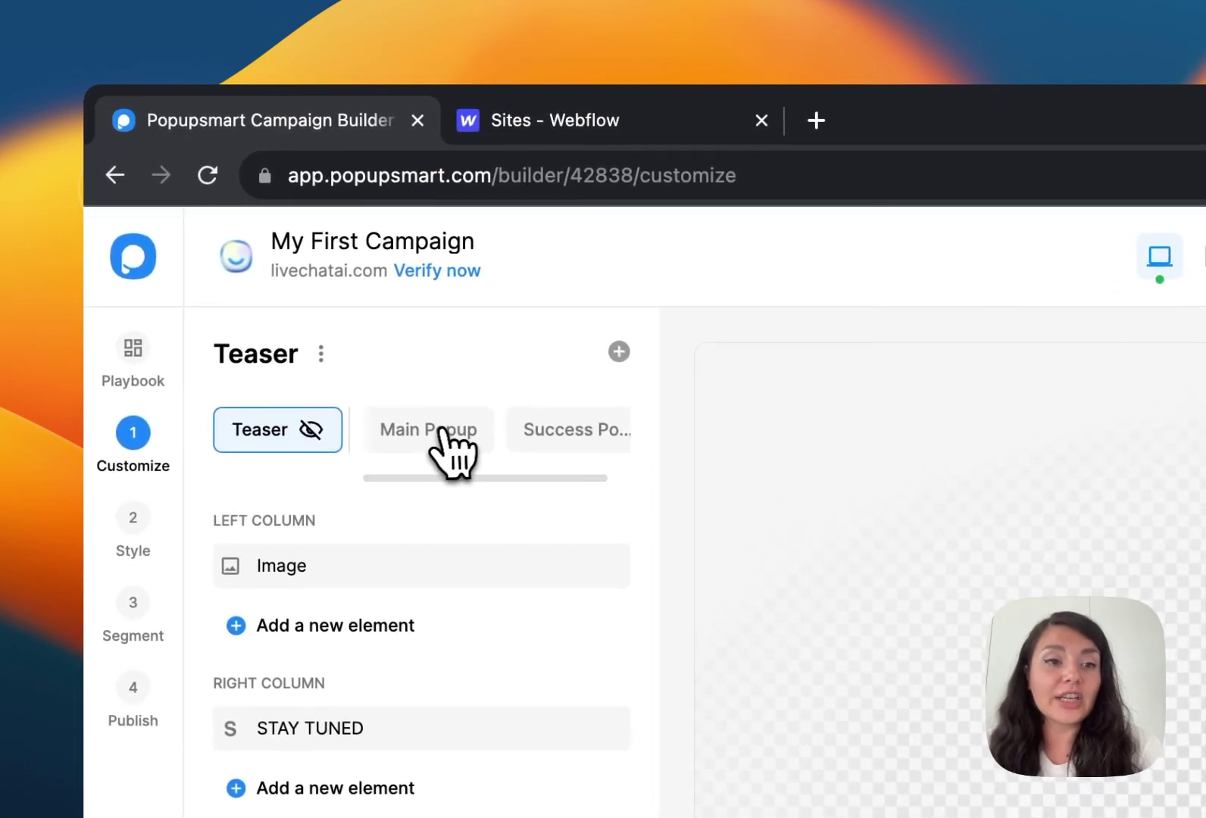
click(443, 430)
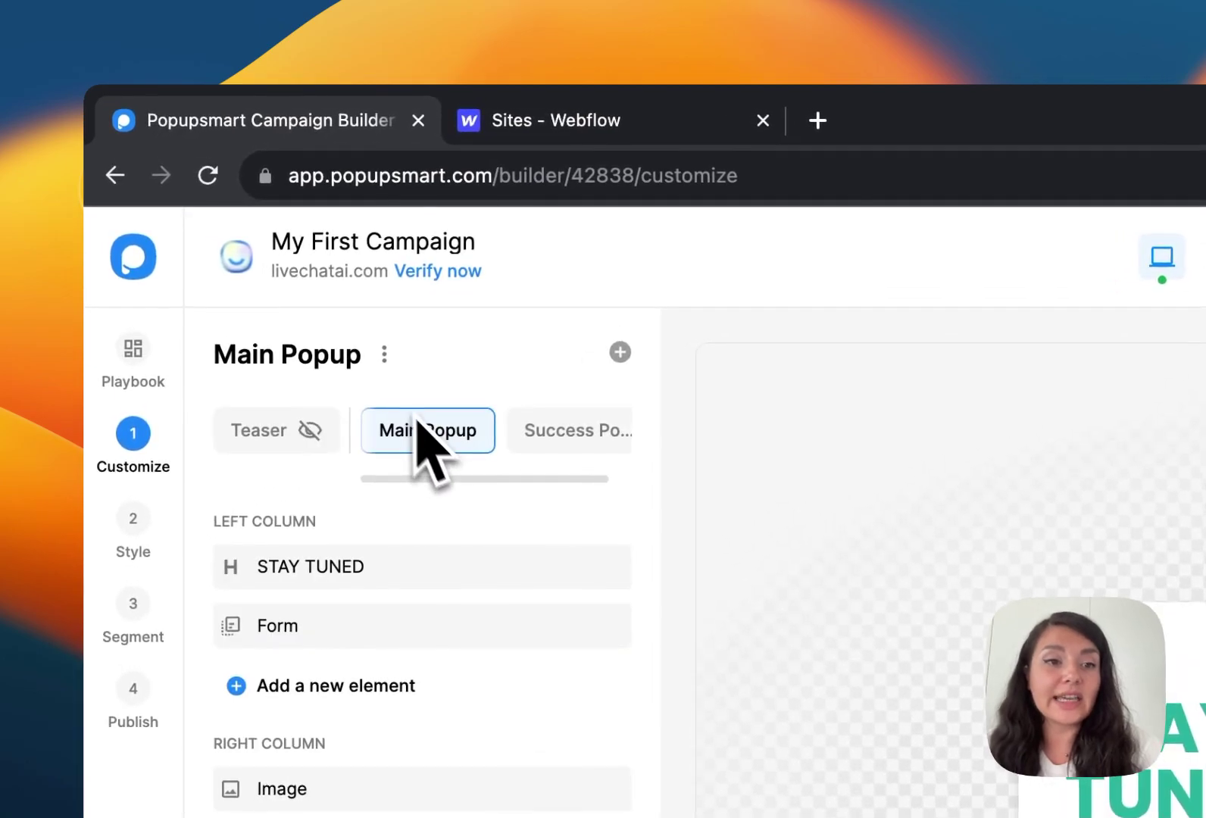
click(385, 355)
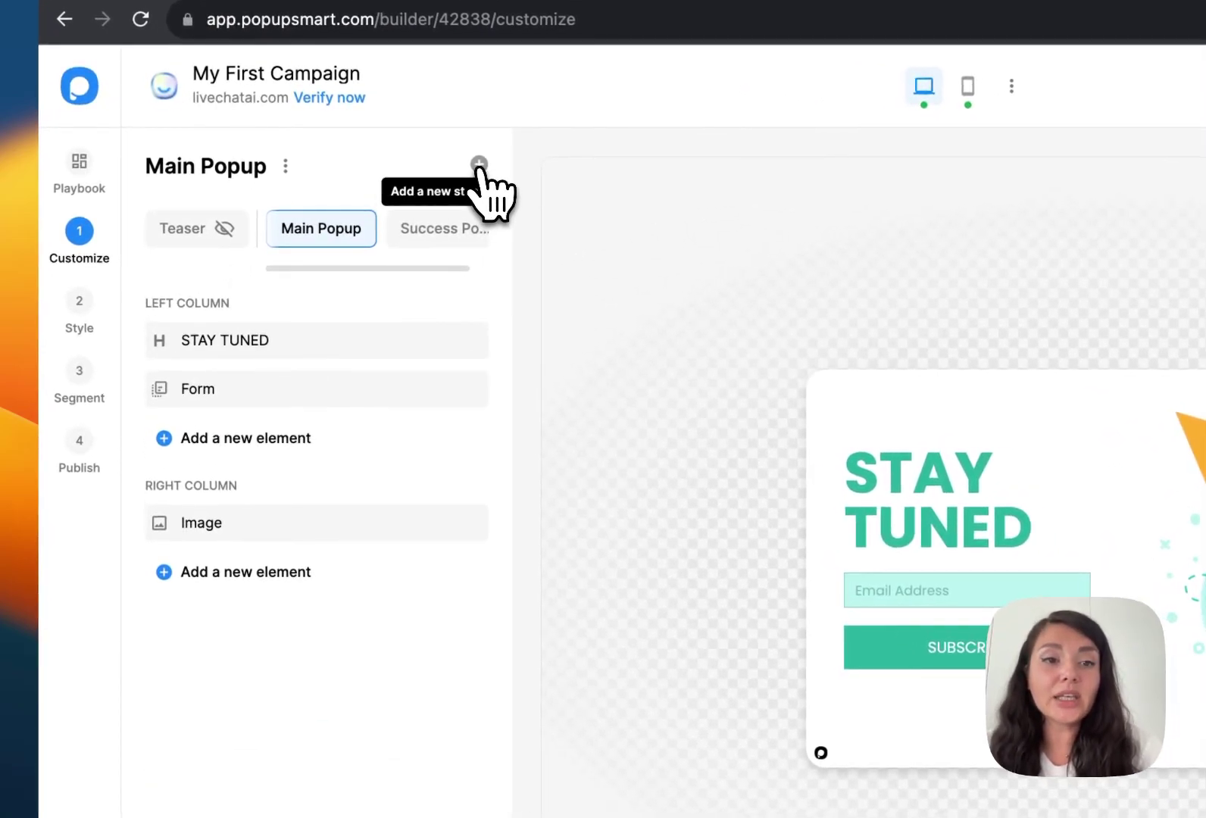
Step: Glance at new-step creation, expand the STAY TUNED heading, and open the signup Form settings
click(479, 163)
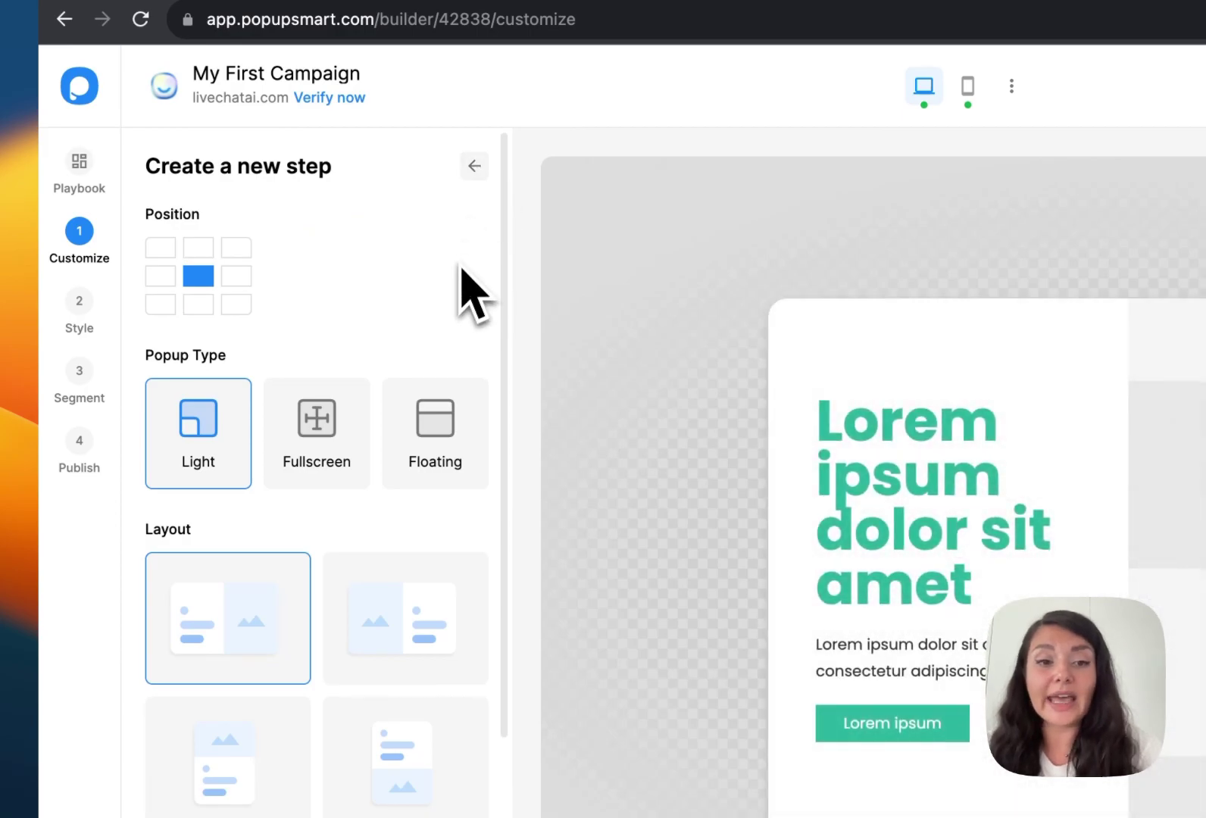
scroll(471, 299, down, 1)
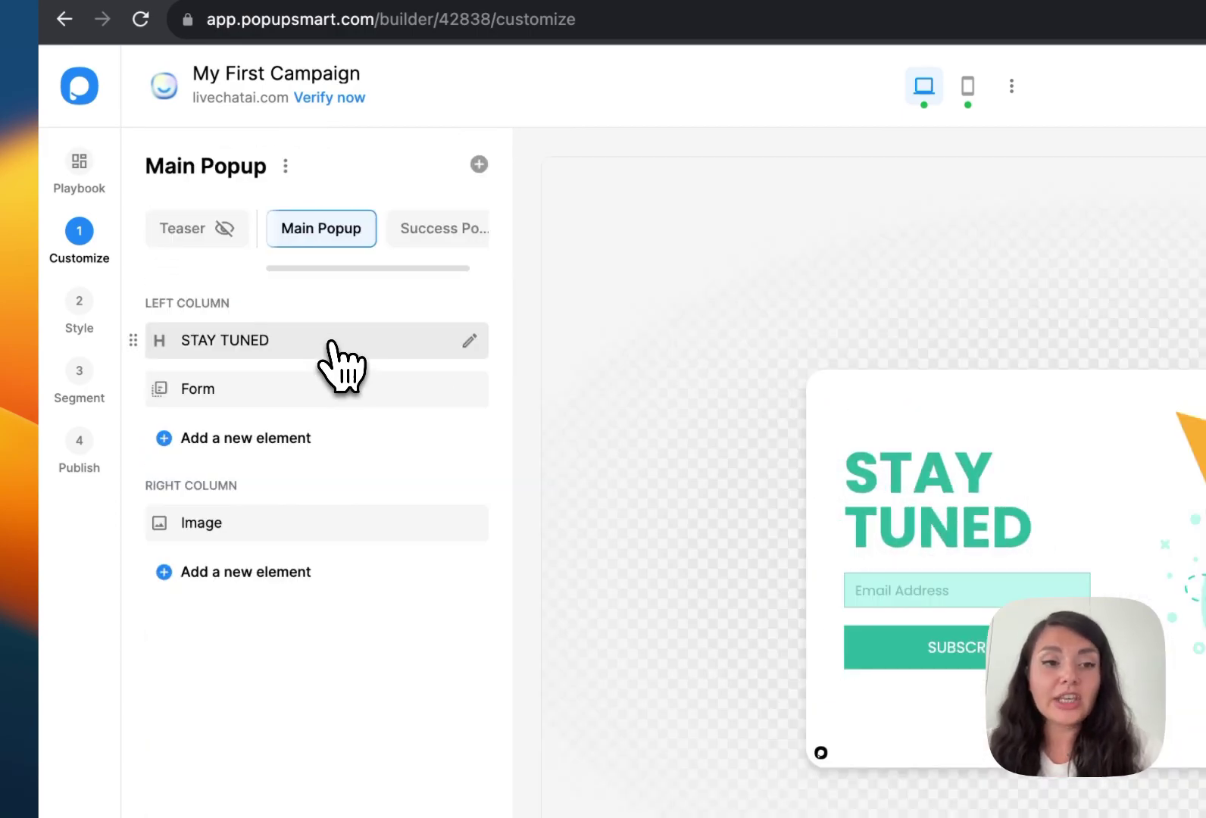
click(333, 343)
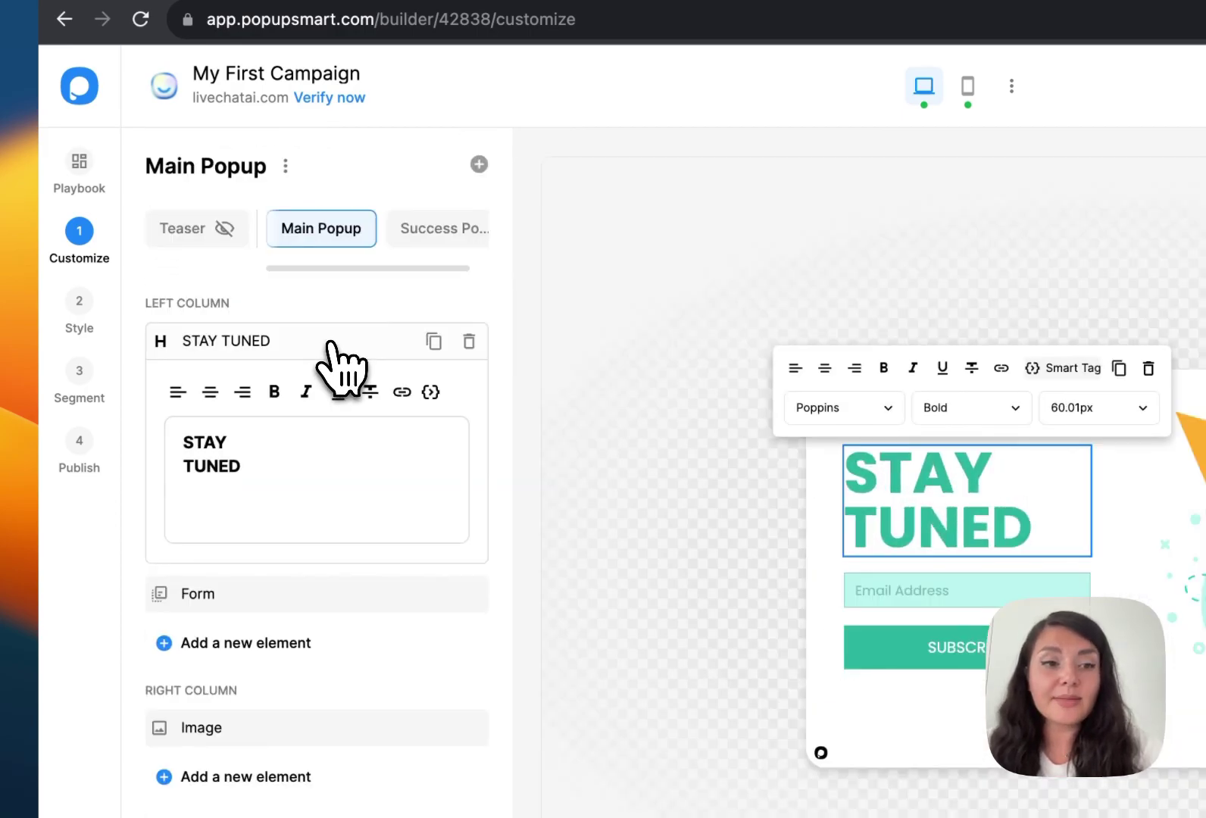
click(311, 471)
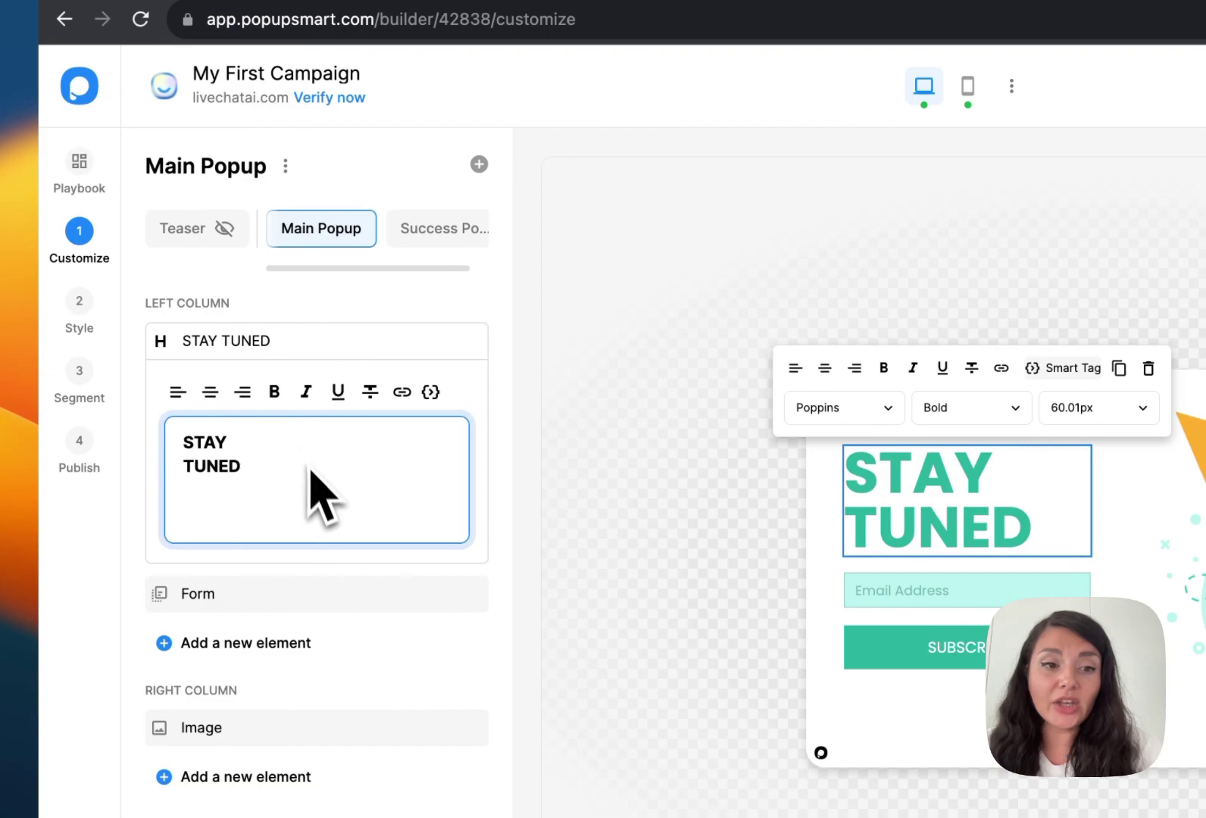
click(312, 597)
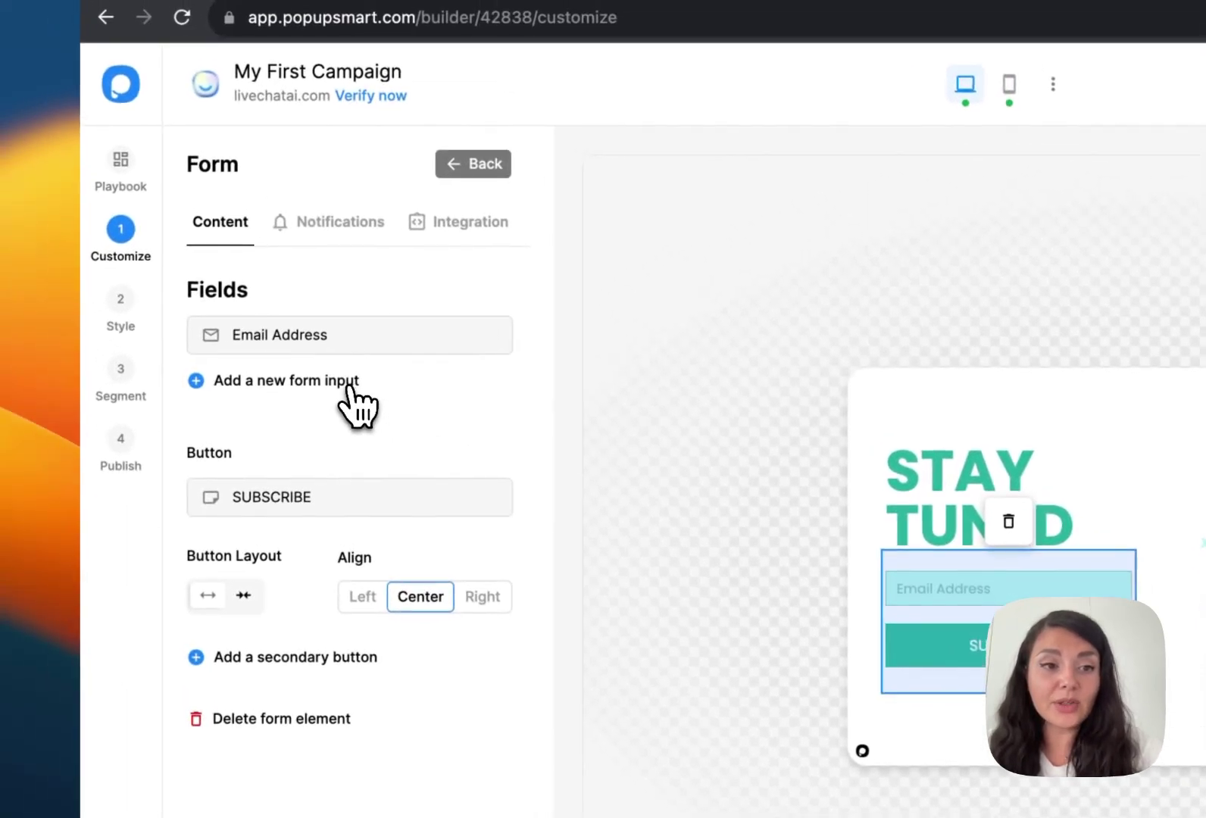
Step: Review the form's input types, notifications and integrations, then expand Autoresponder Email
click(228, 266)
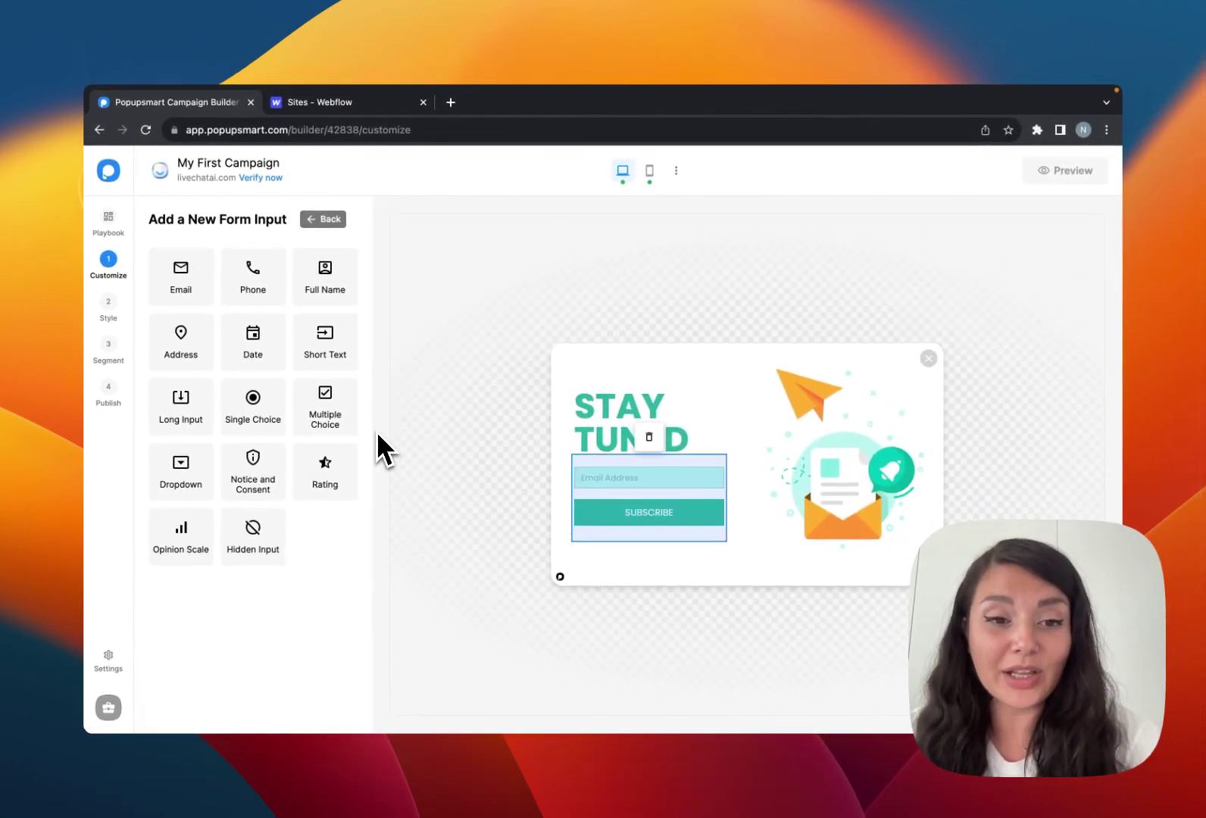
click(582, 476)
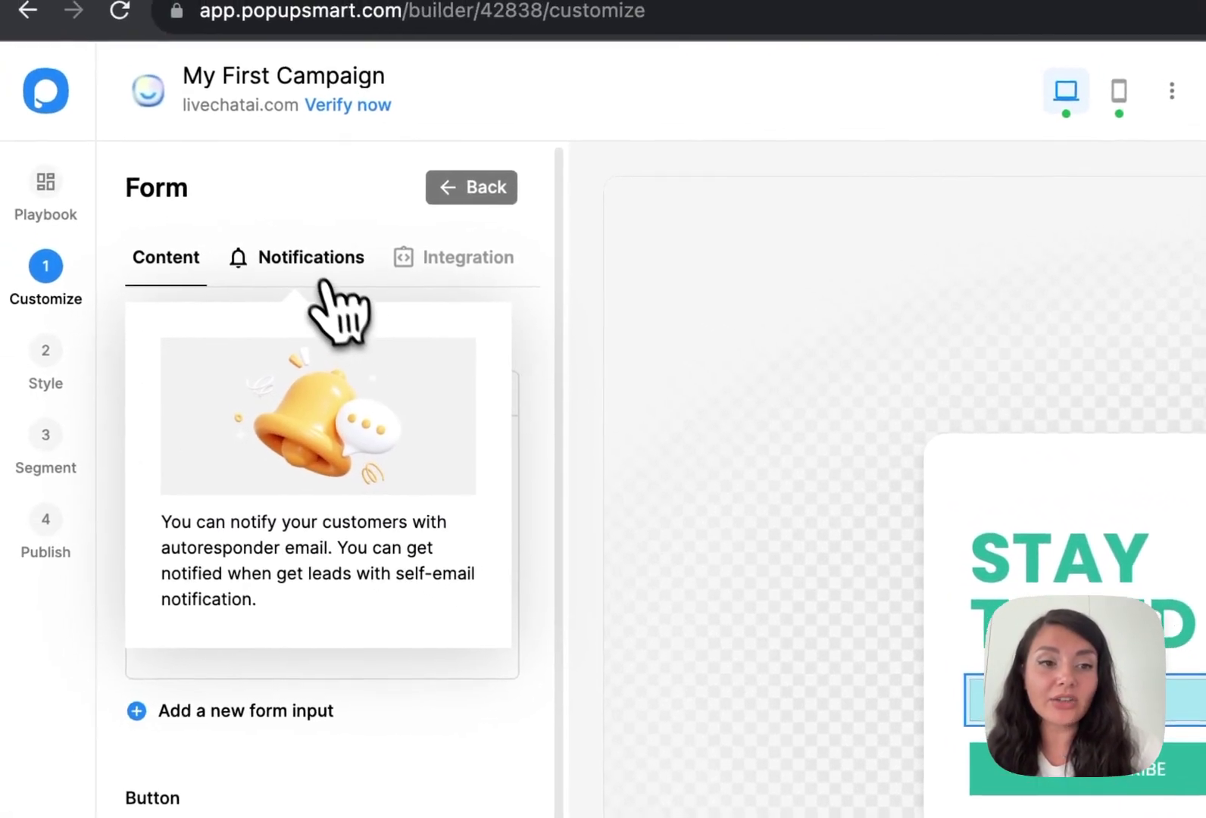
click(238, 254)
click(531, 299)
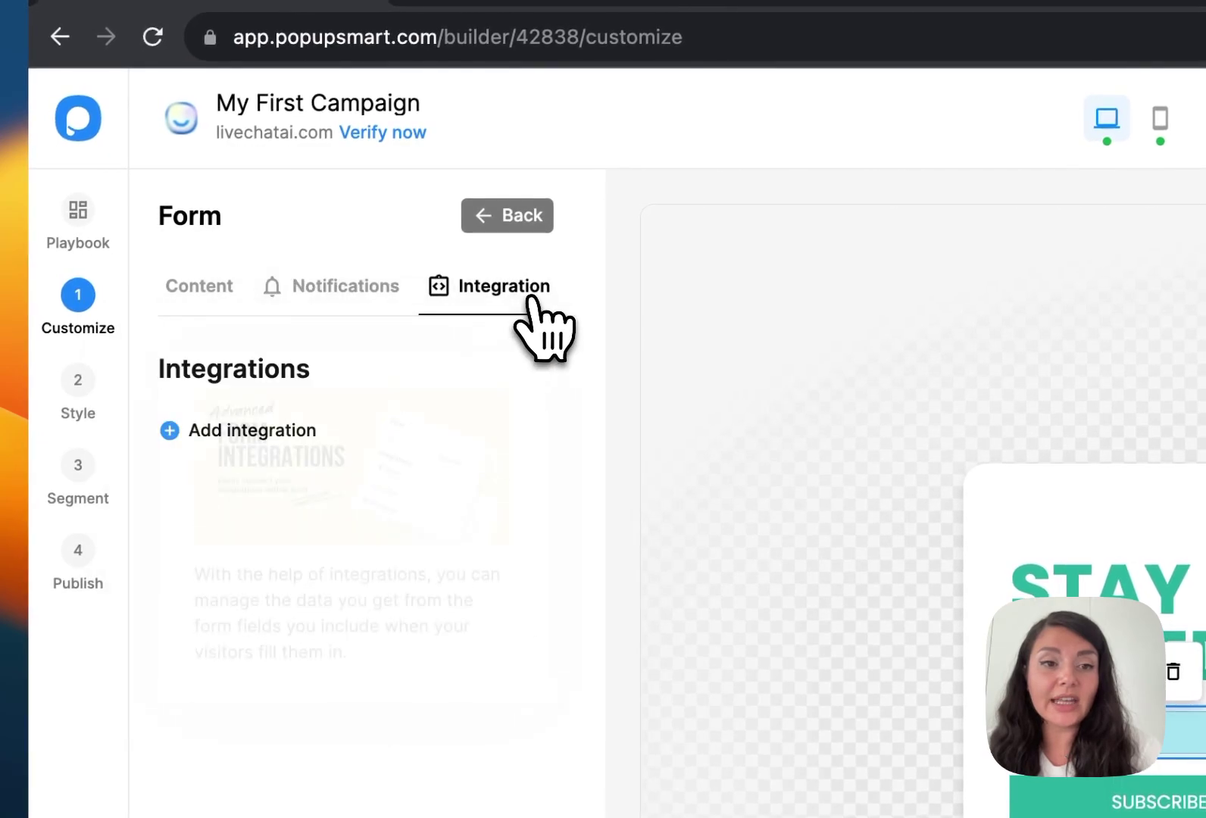
click(377, 303)
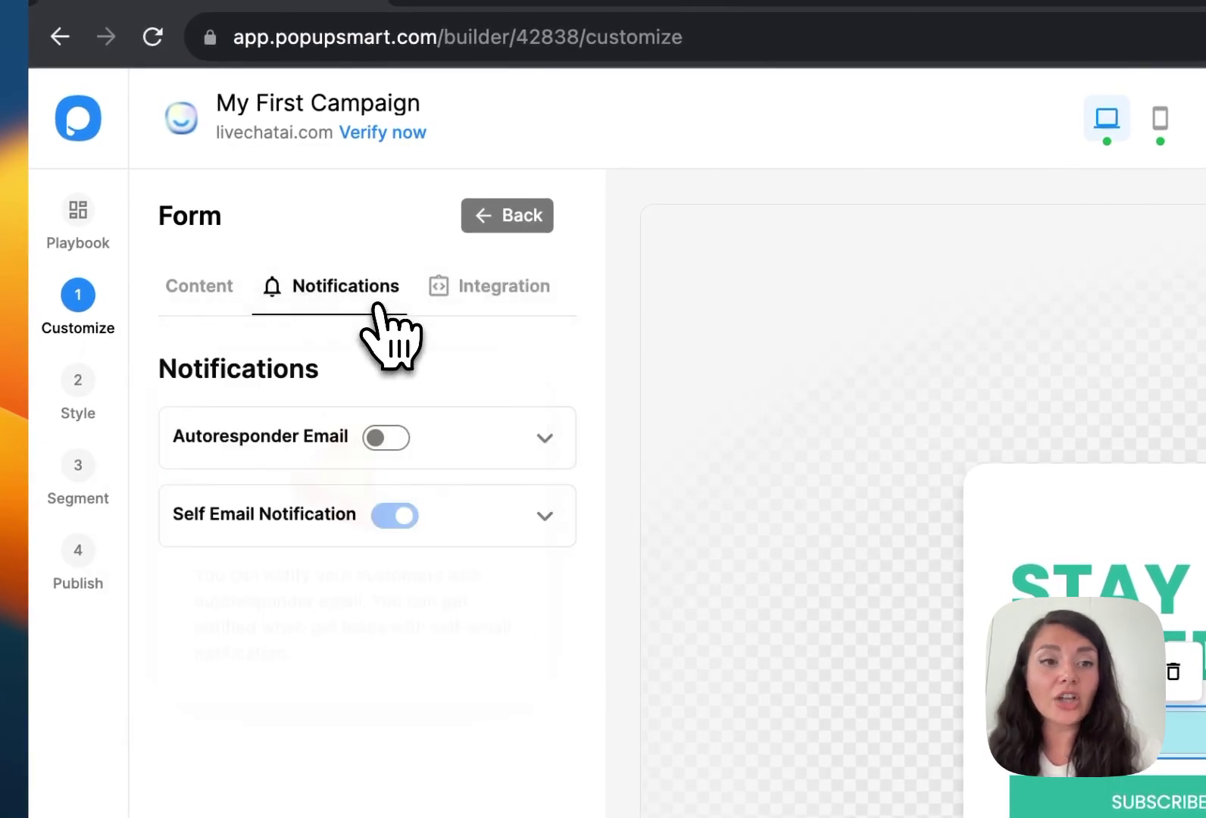
click(465, 448)
Step: Turn on the autoresponder email and review its prefilled sender, reply-to and subject fields
click(401, 441)
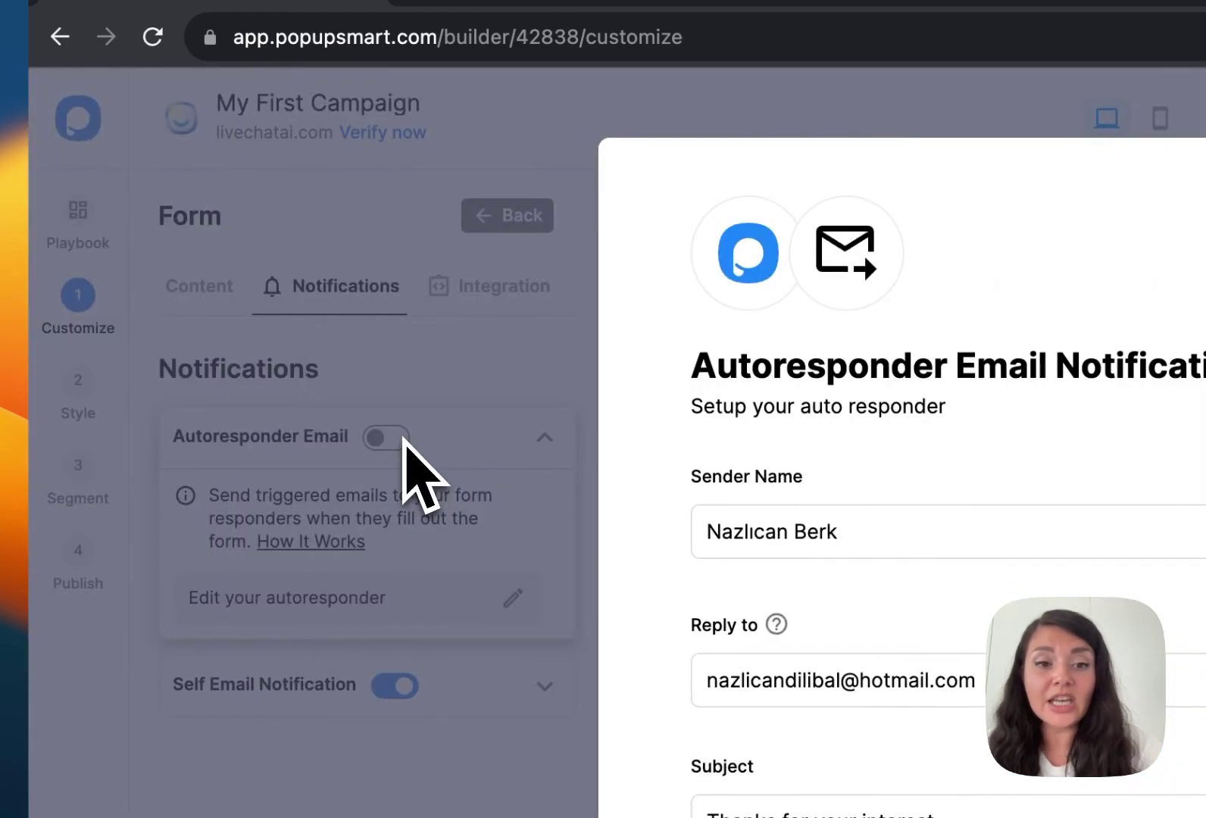
scroll(814, 492, down, 5)
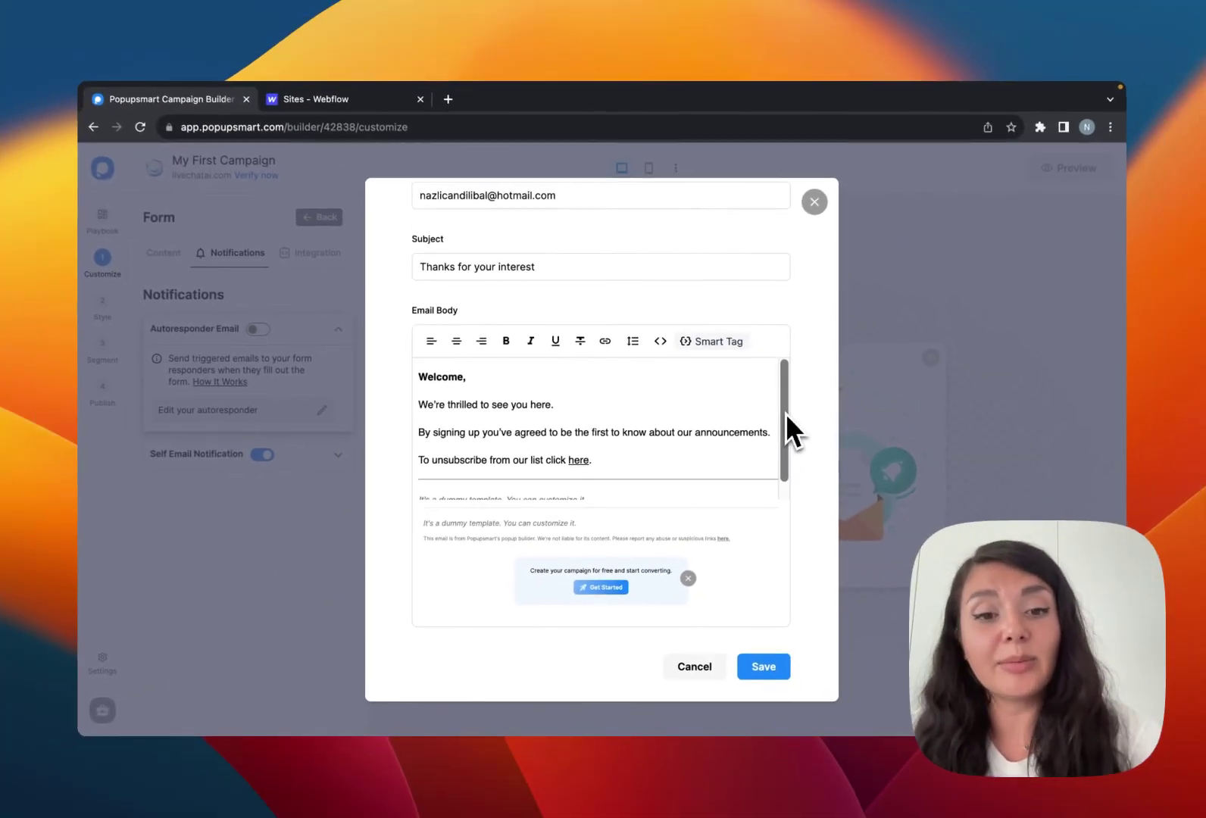
scroll(816, 496, up, 3)
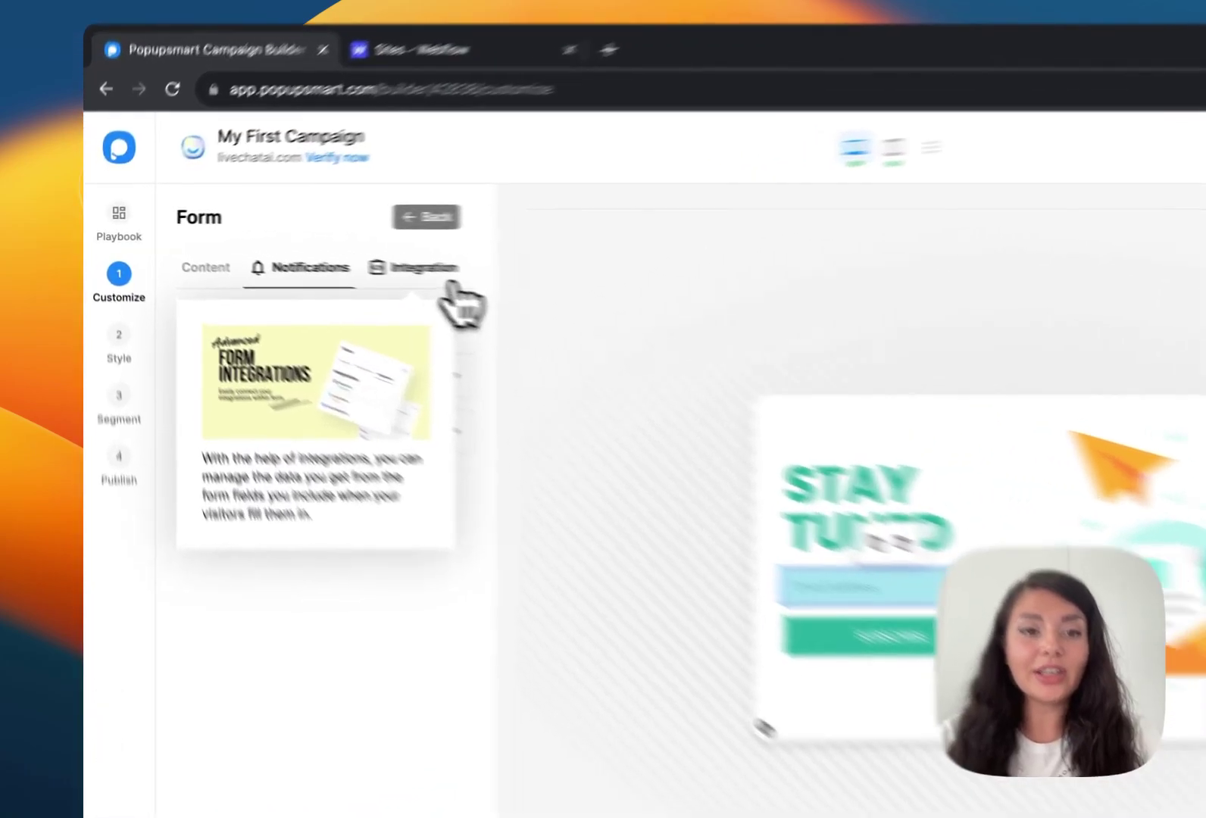
Step: Browse the Add integration services and addable elements, then move on to the Style step
click(333, 258)
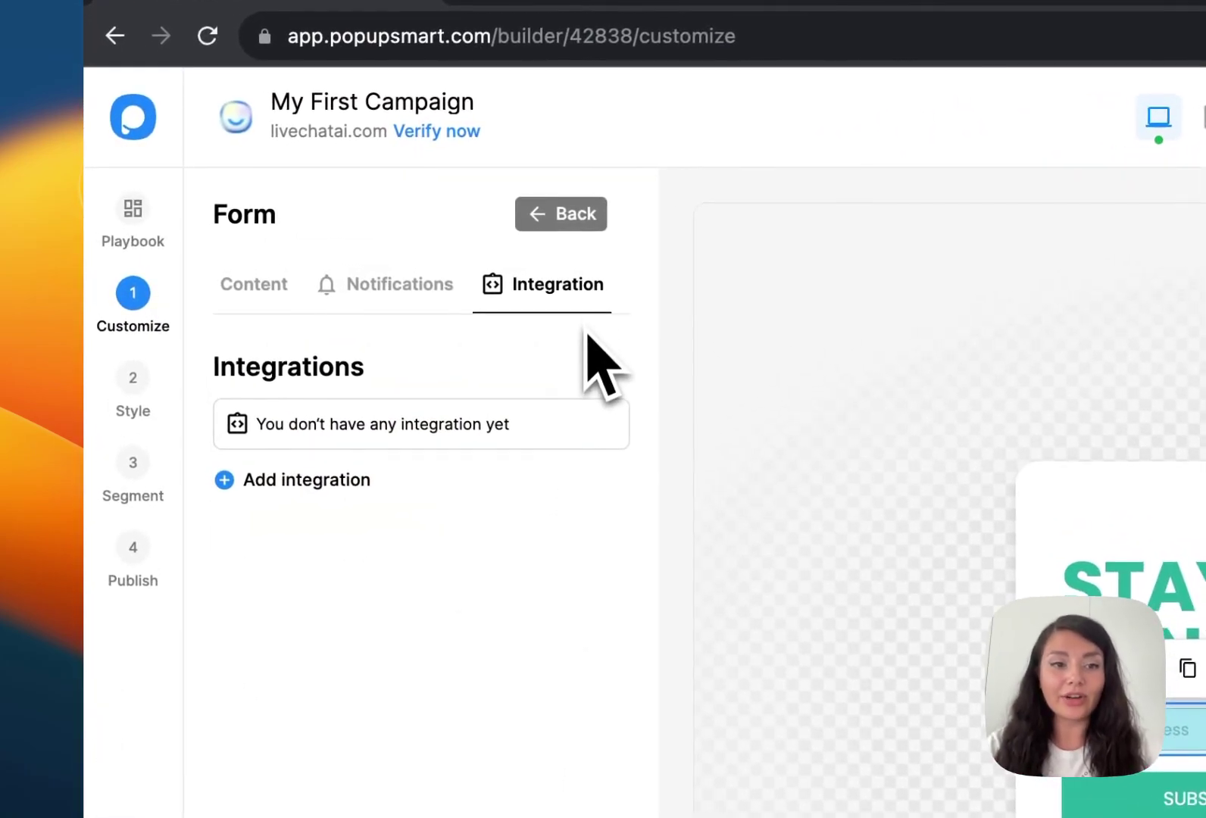
click(350, 474)
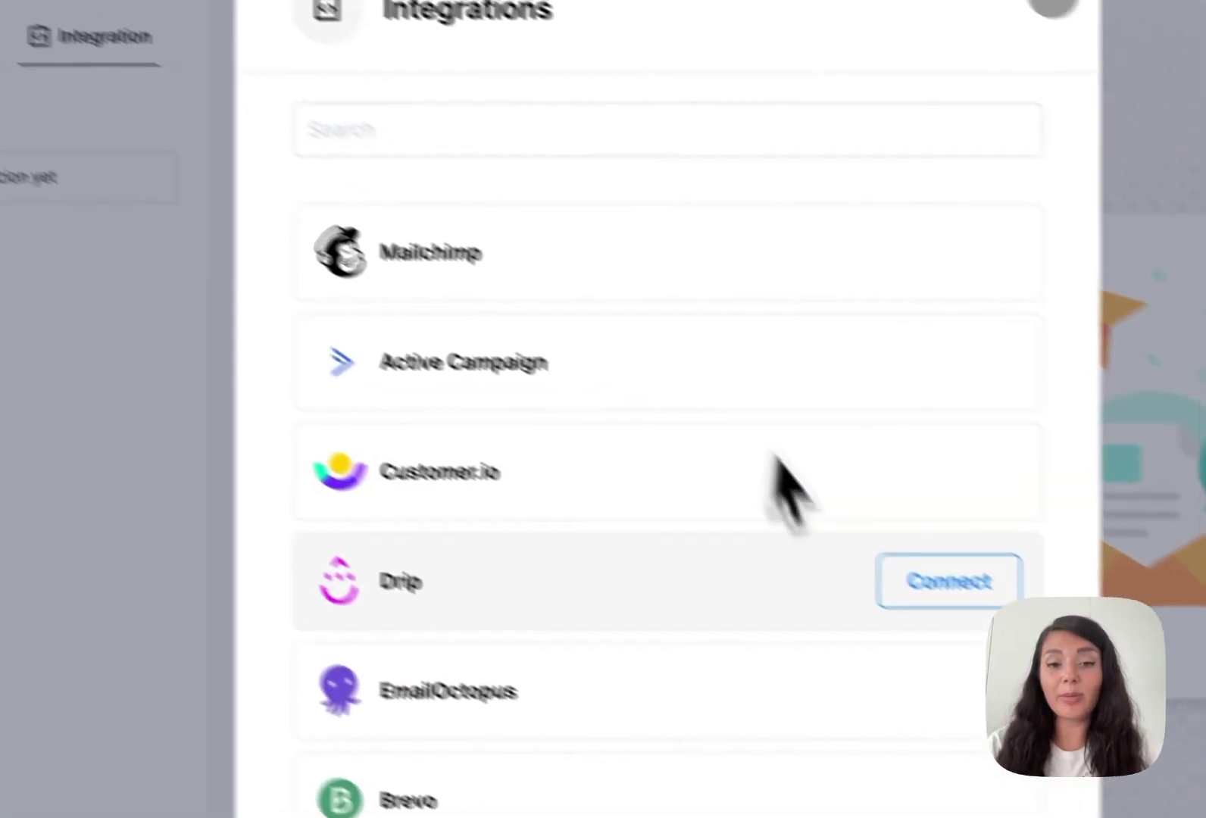
scroll(871, 530, down, 10)
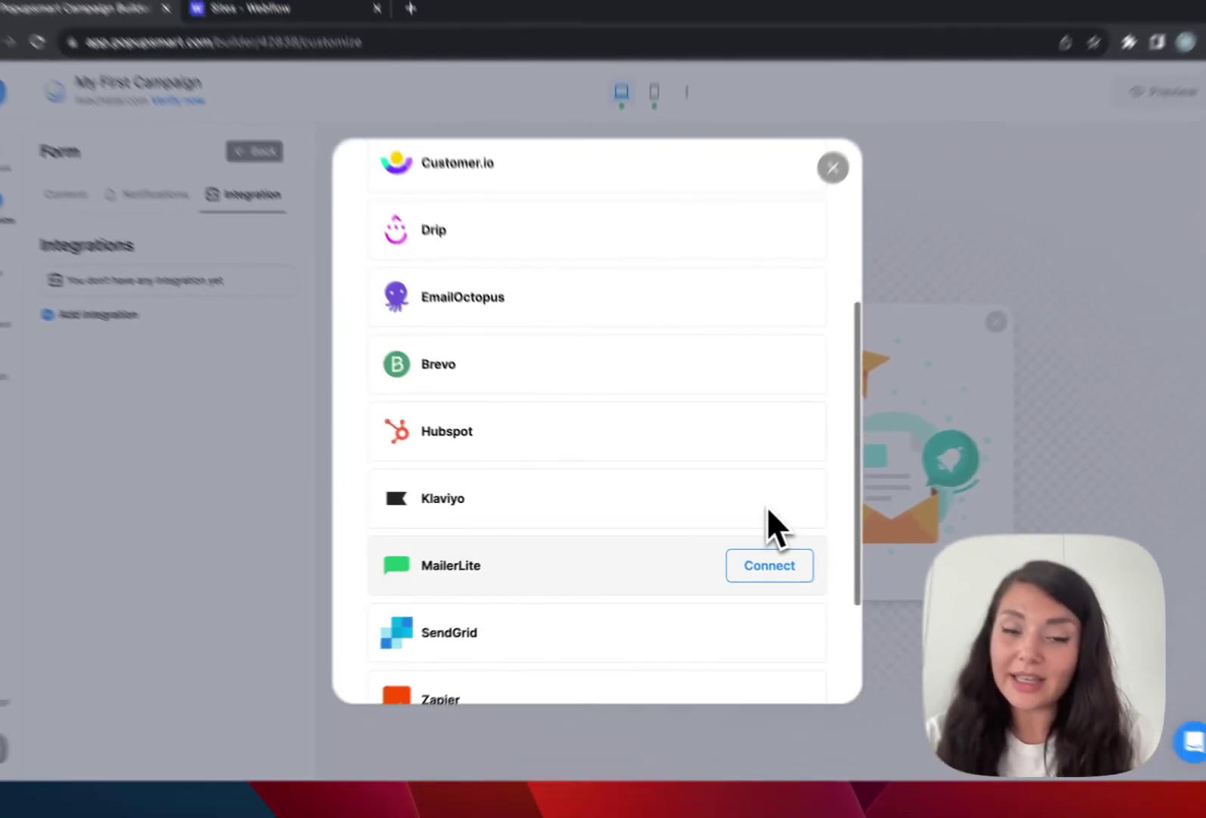
scroll(858, 543, up, 5)
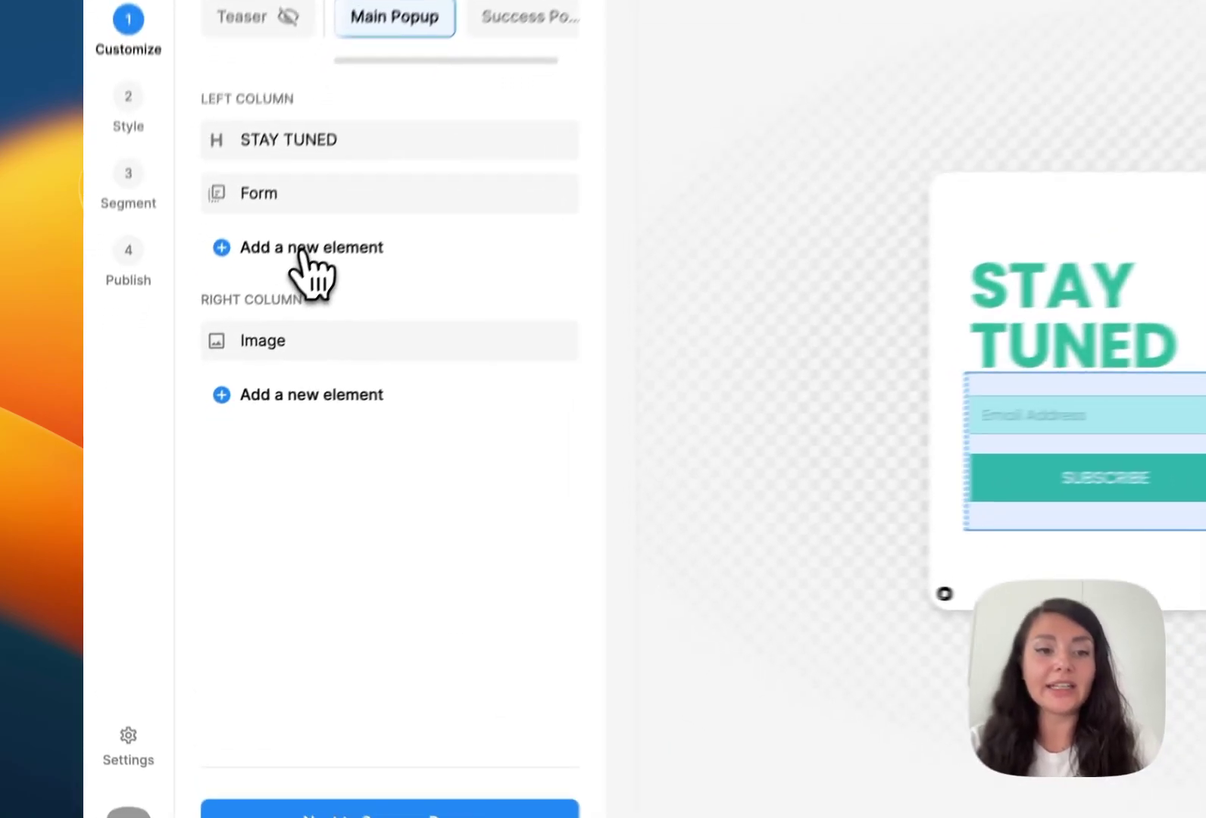
click(205, 387)
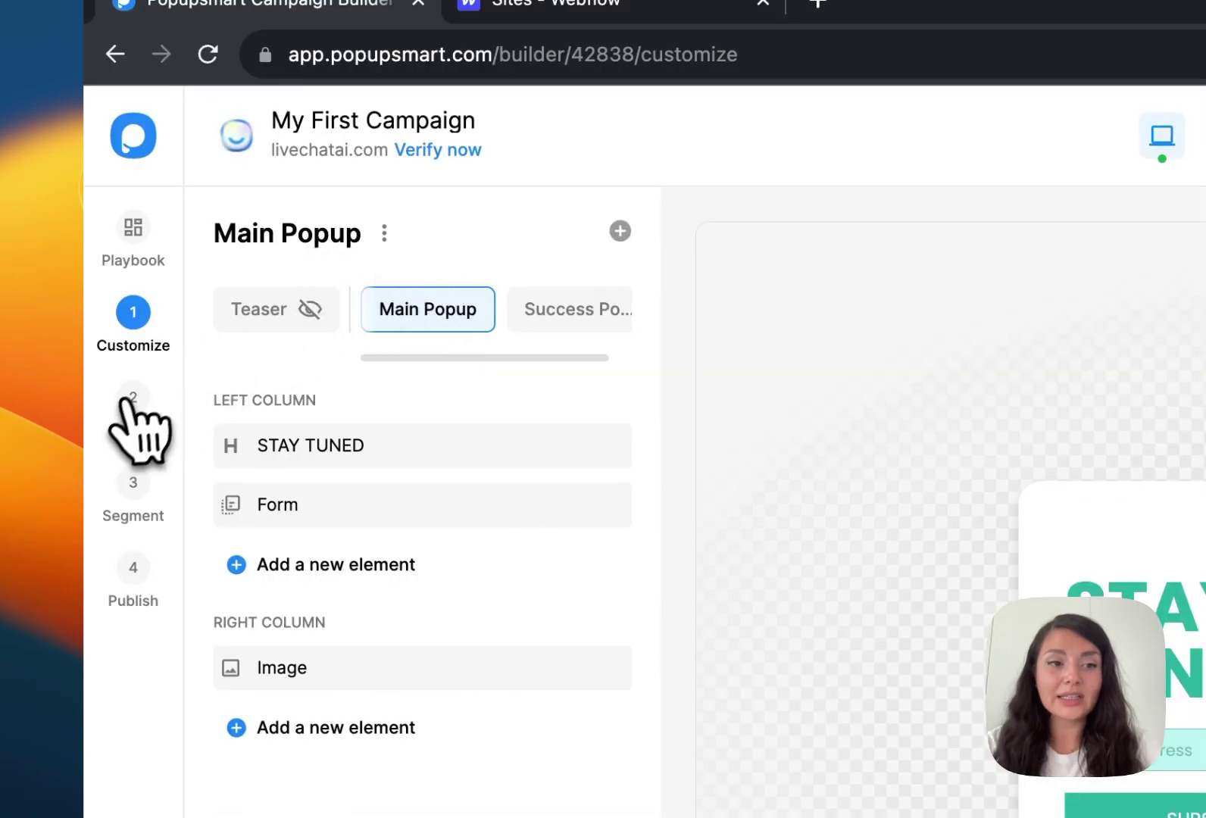
click(131, 53)
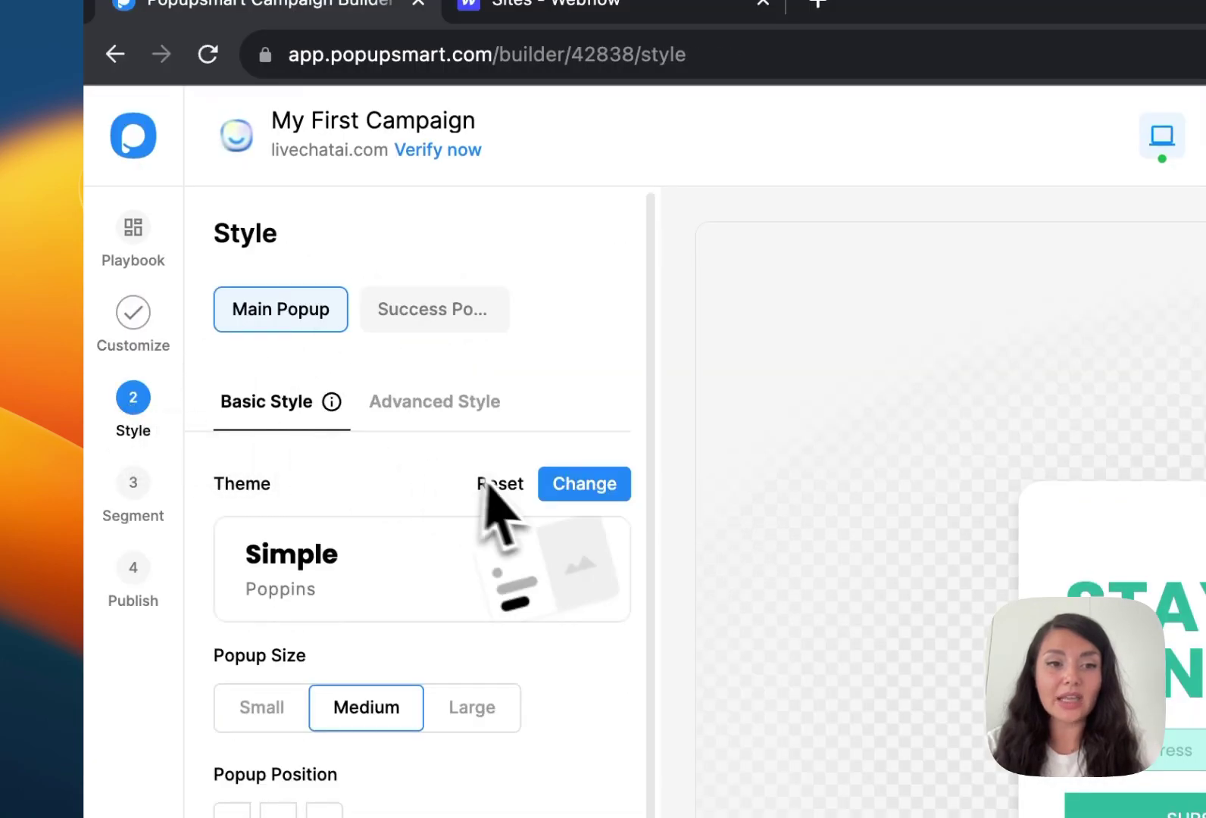
click(580, 491)
scroll(591, 522, down, 3)
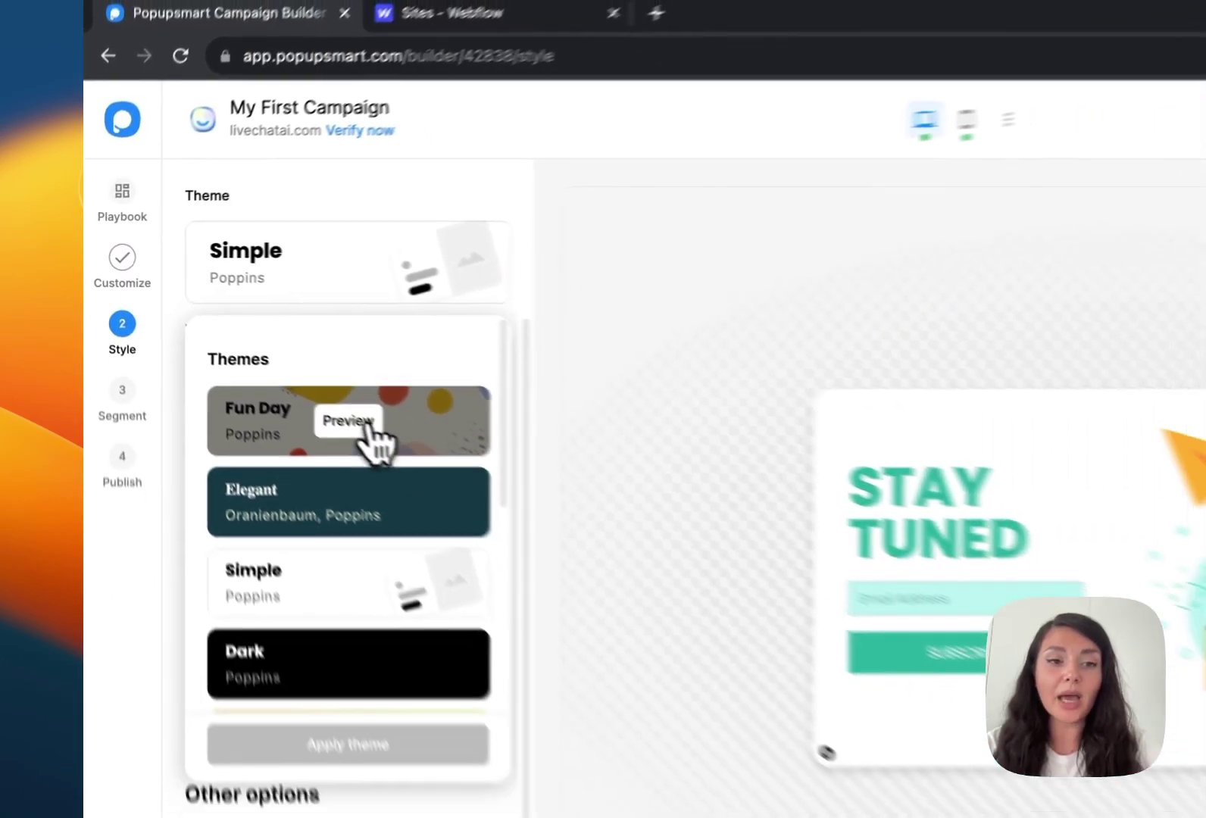
click(367, 424)
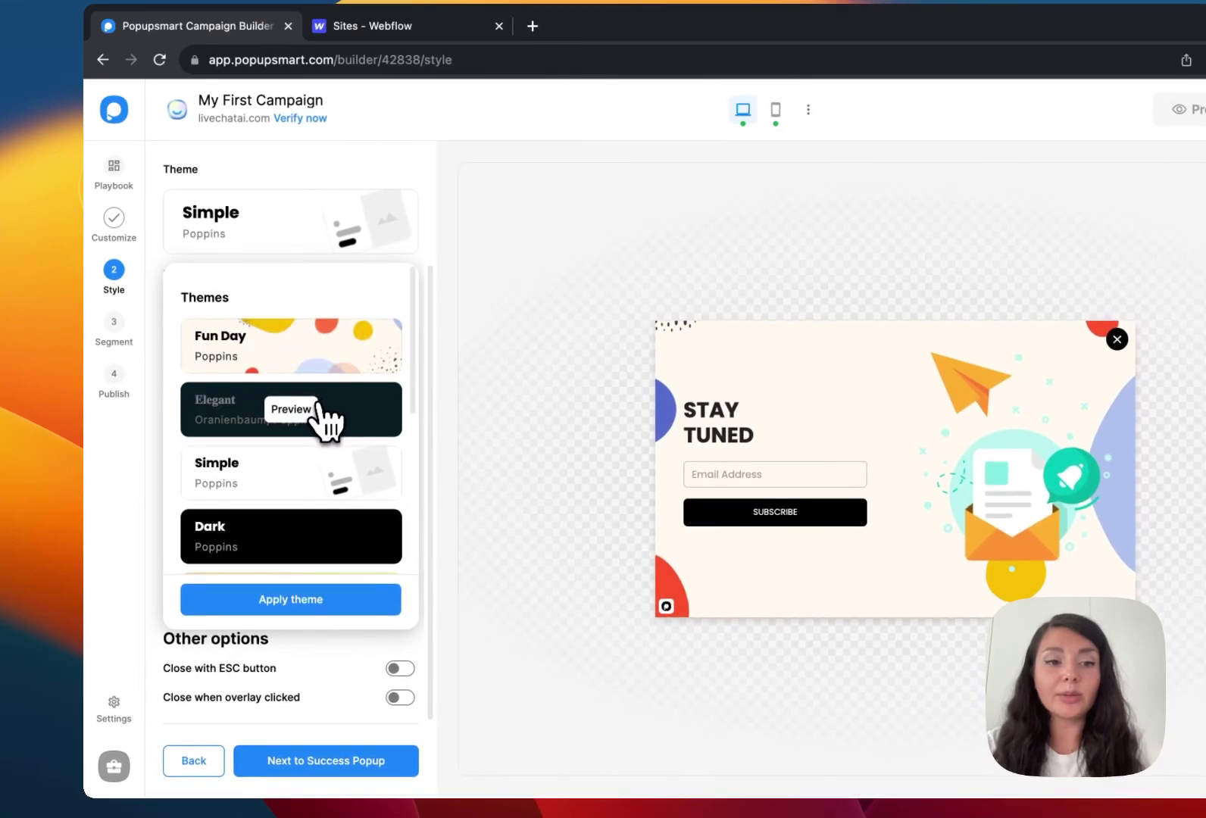
click(347, 500)
click(312, 478)
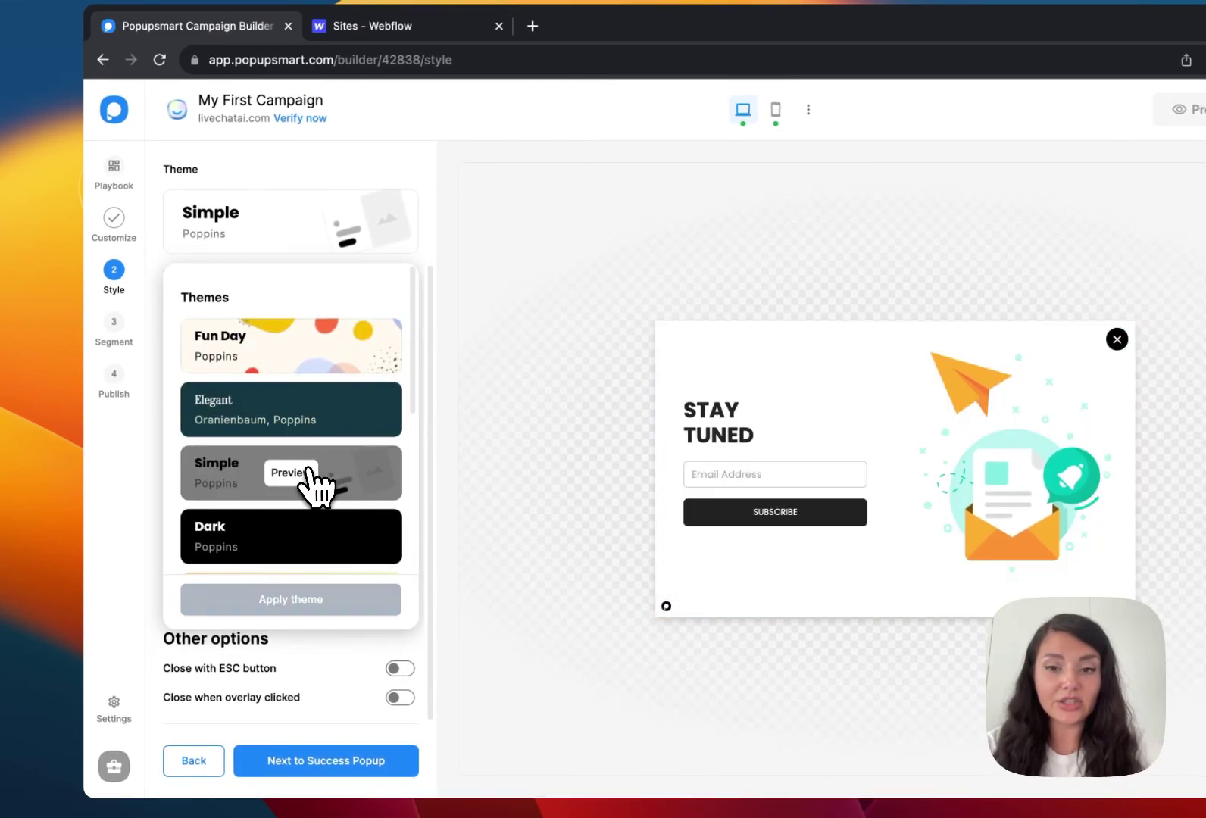
click(307, 537)
scroll(337, 515, down, 3)
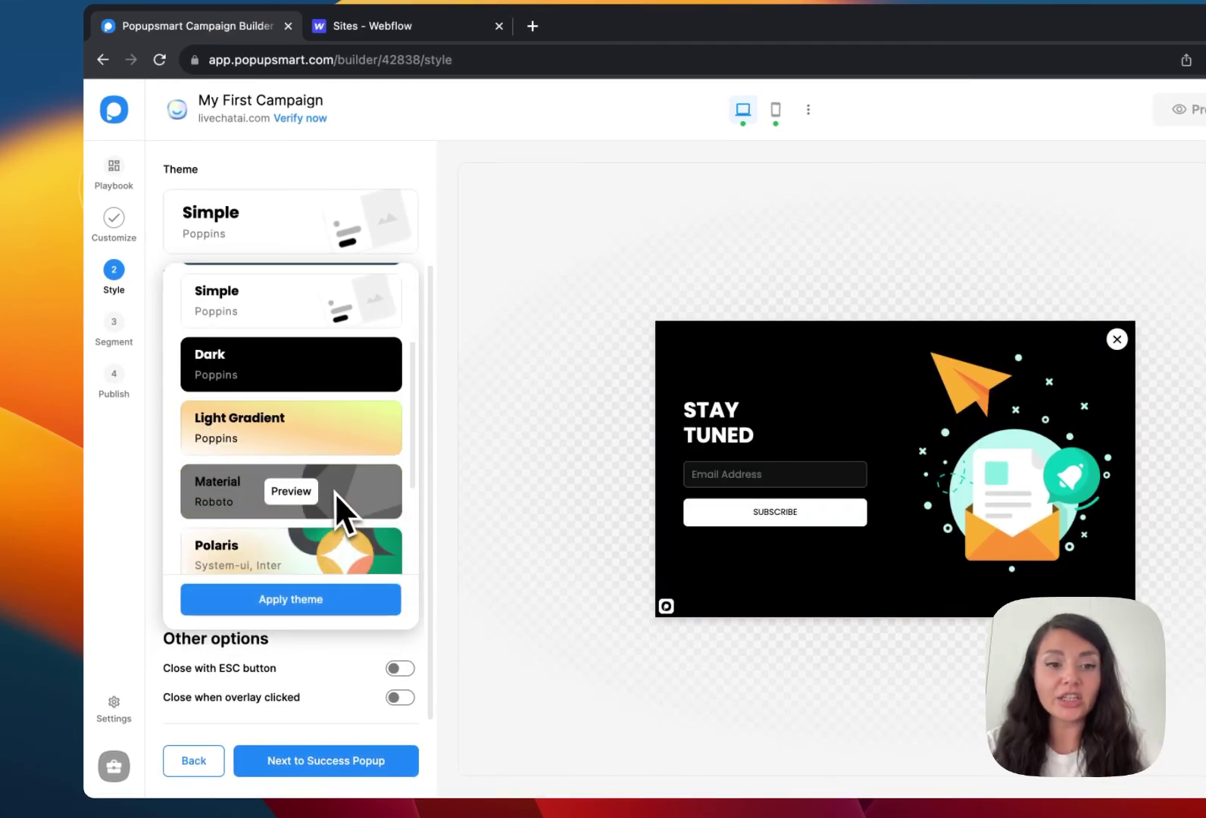
click(303, 431)
scroll(307, 447, down, 2)
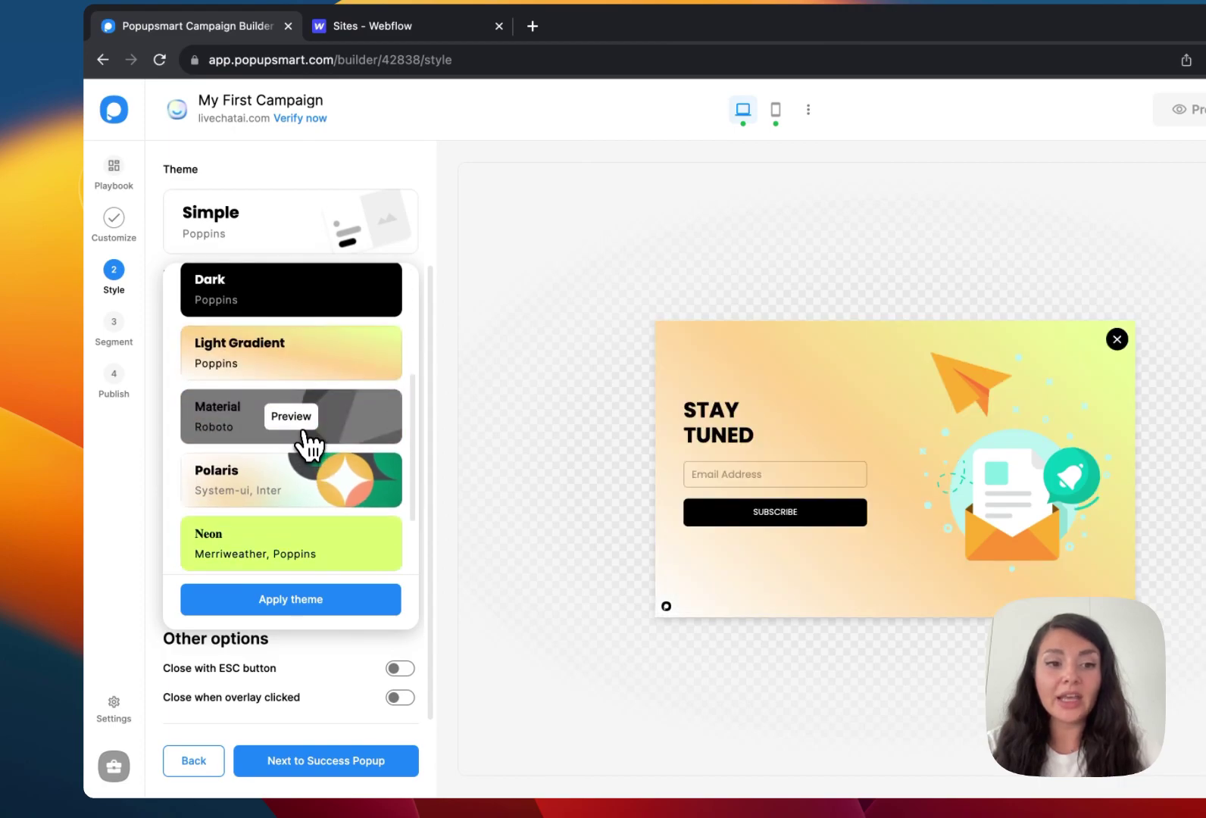
click(304, 440)
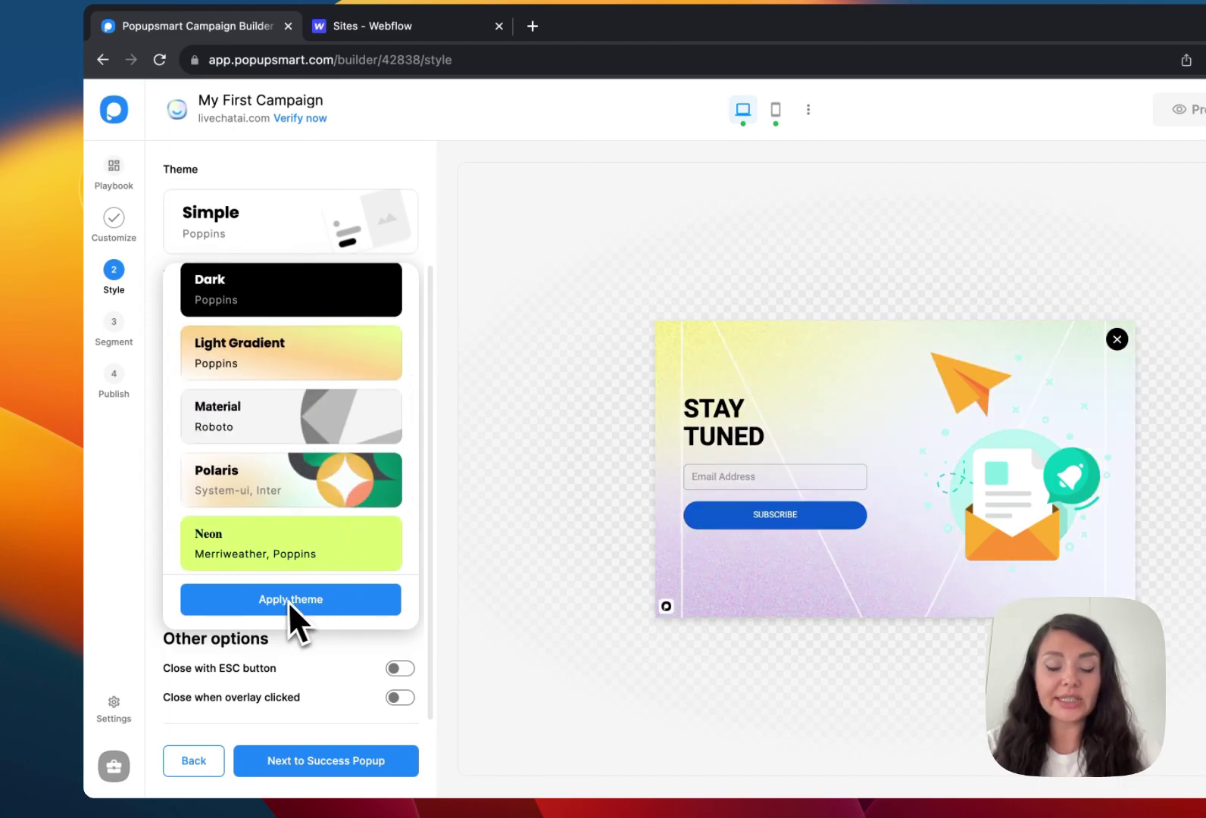
scroll(337, 562, up, 10)
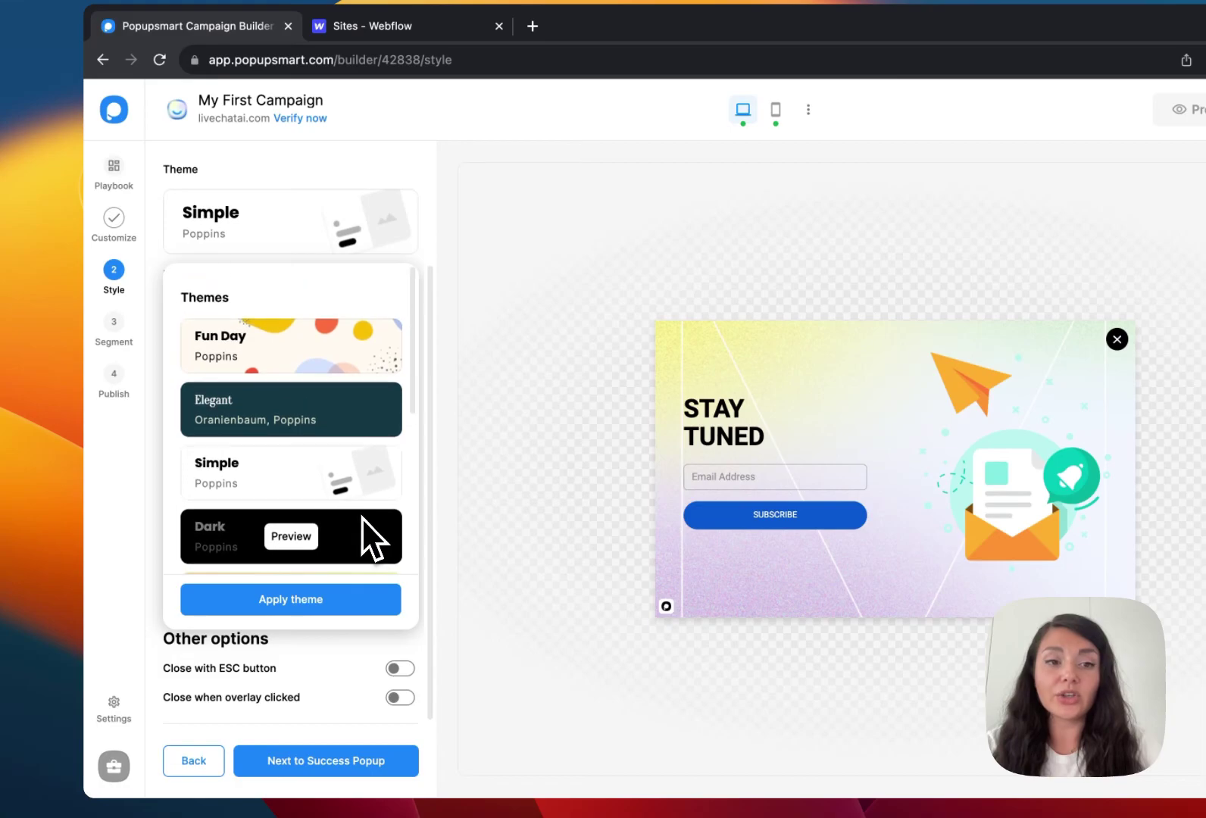
scroll(382, 455, up, 3)
click(409, 257)
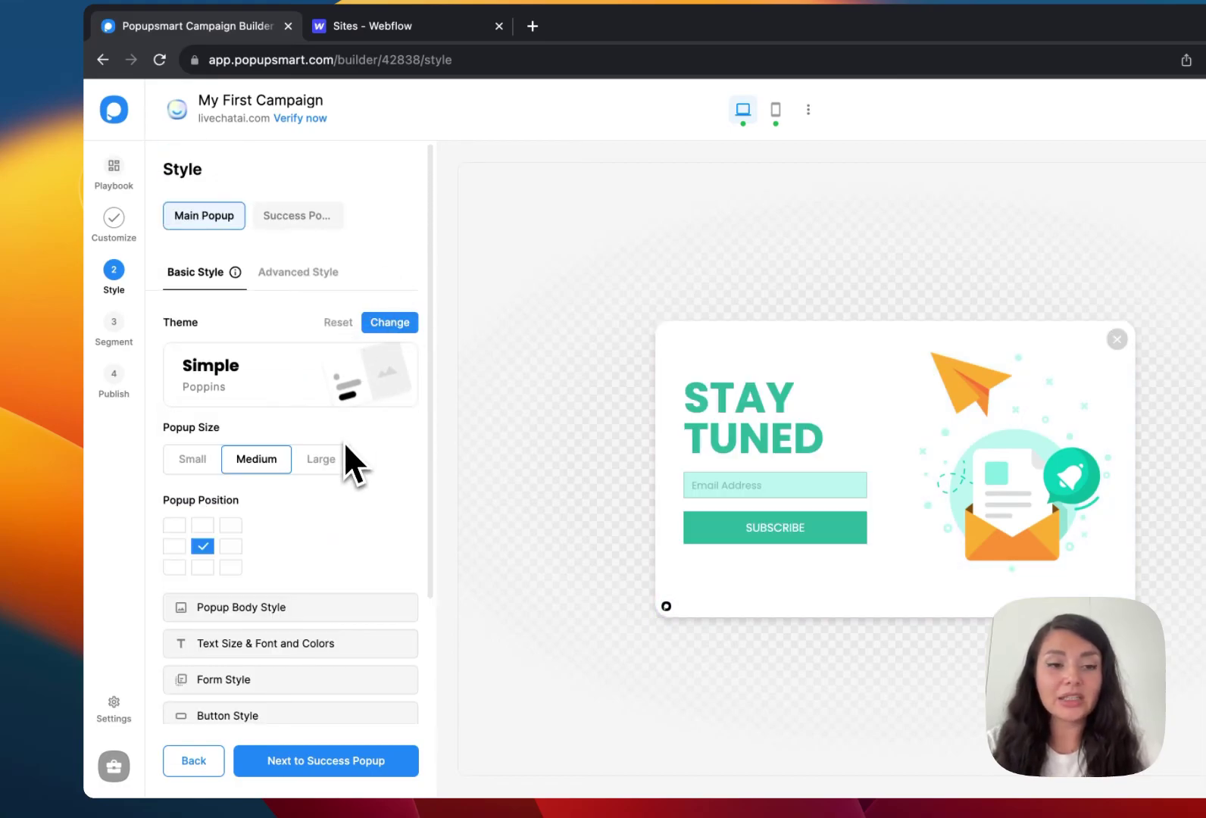
Step: Try Small, Large and left-side positions, settling on a centred Medium popup
click(197, 458)
click(274, 460)
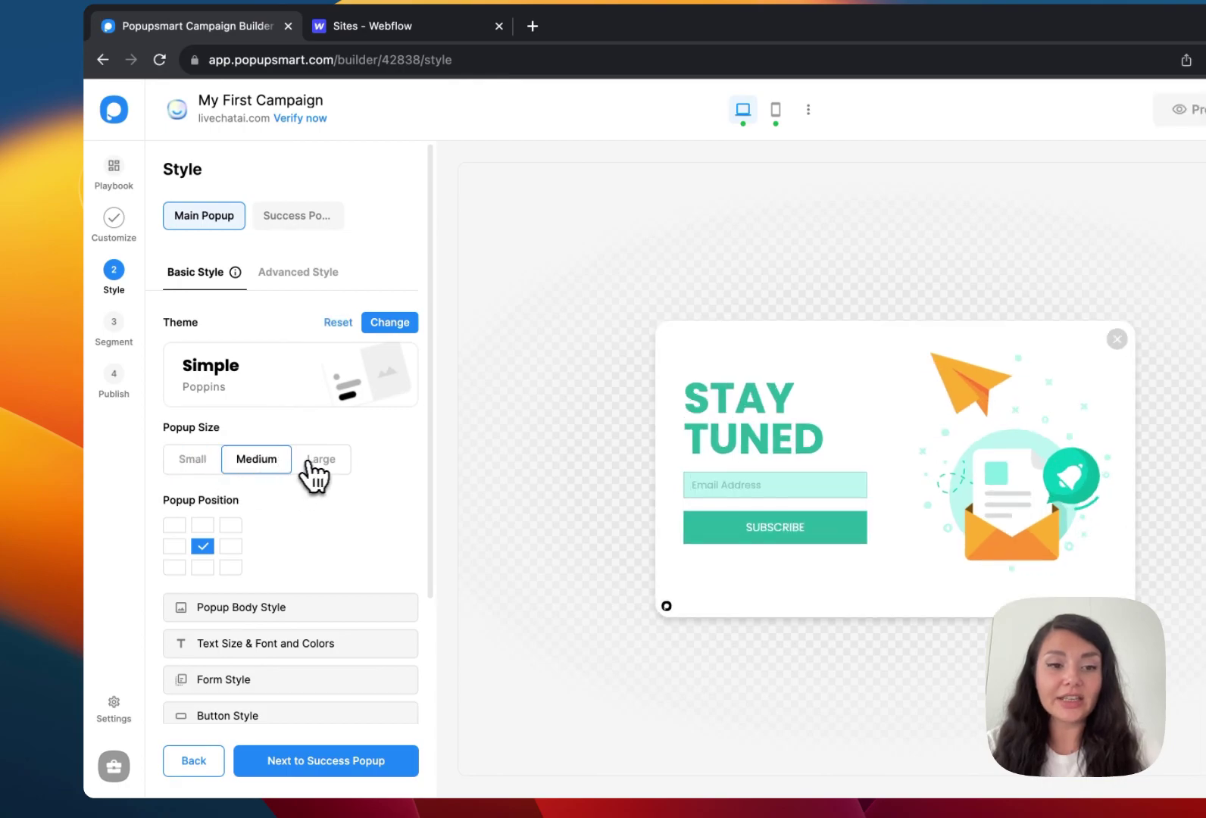
click(318, 462)
click(251, 464)
click(176, 526)
click(174, 545)
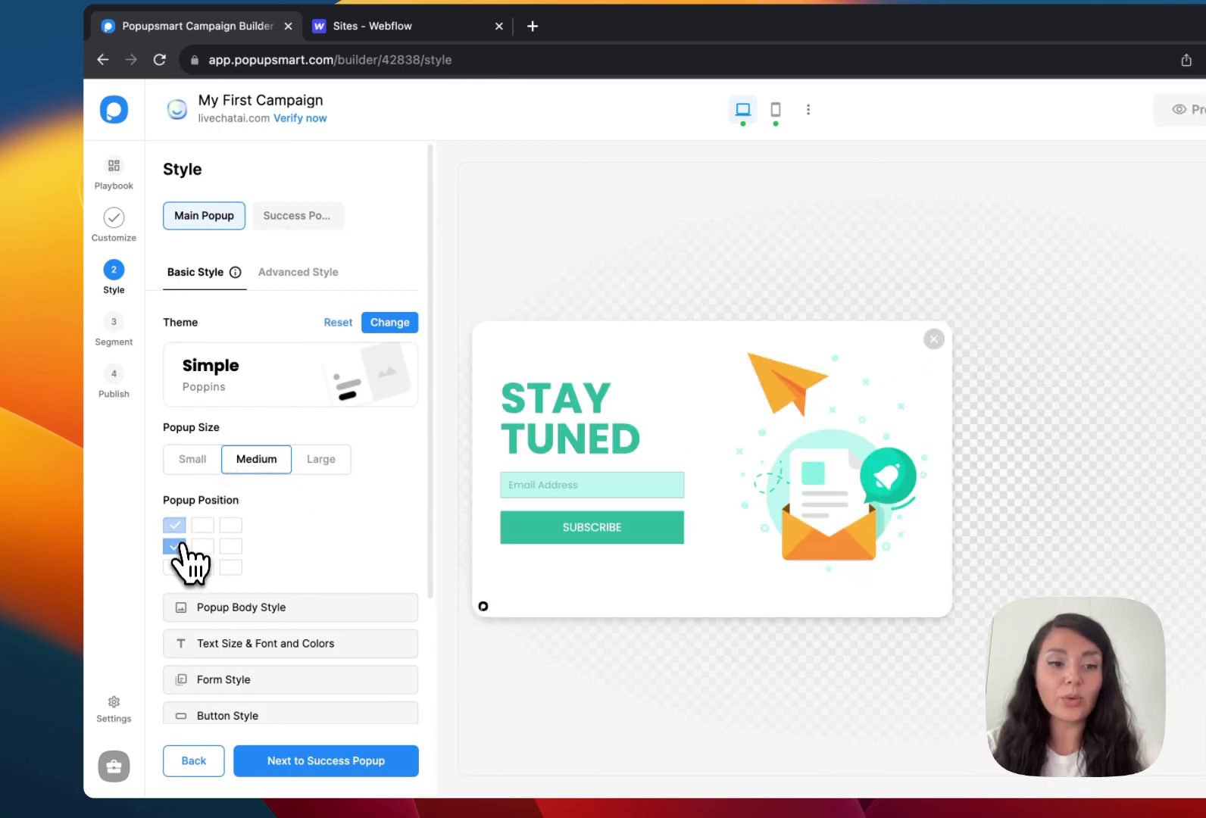
click(174, 567)
click(202, 546)
Step: Tint the popup body background pale pink and look at image and Lottie background options
scroll(288, 523, down, 2)
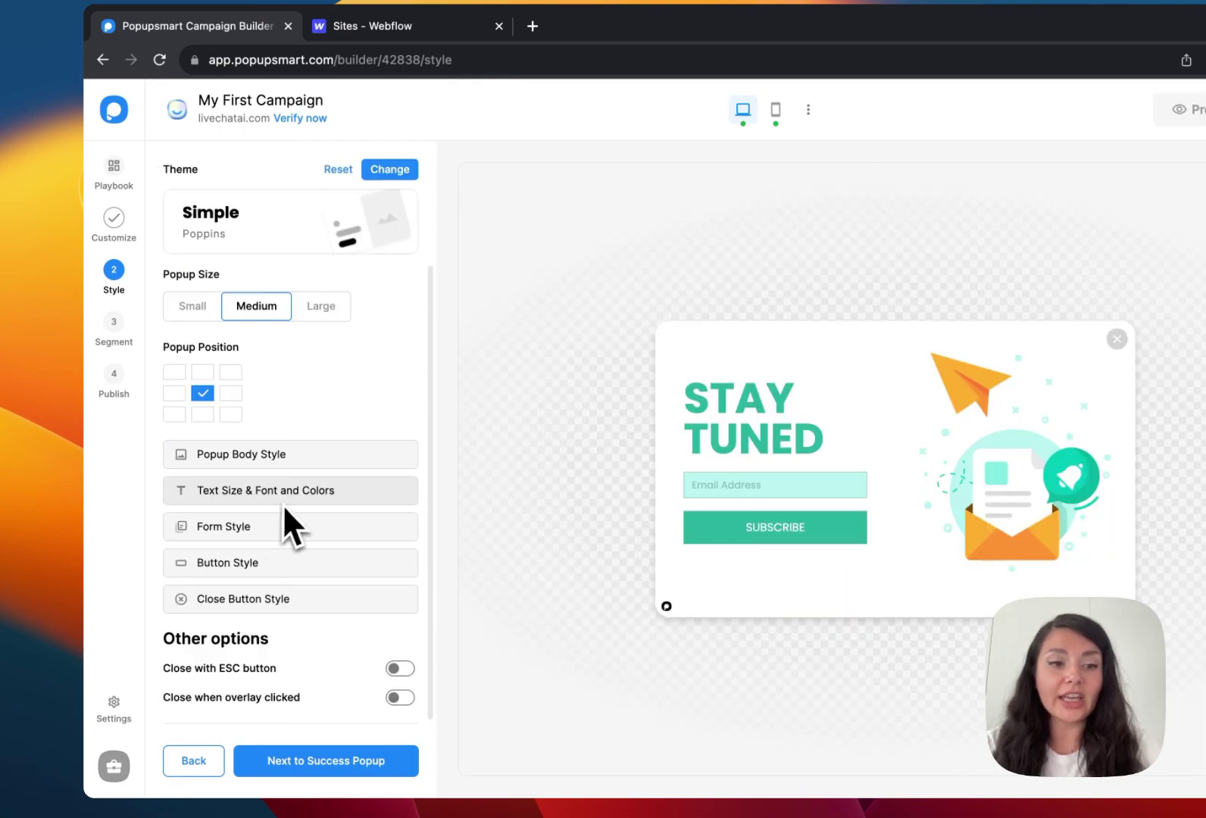
click(290, 457)
scroll(318, 485, down, 2)
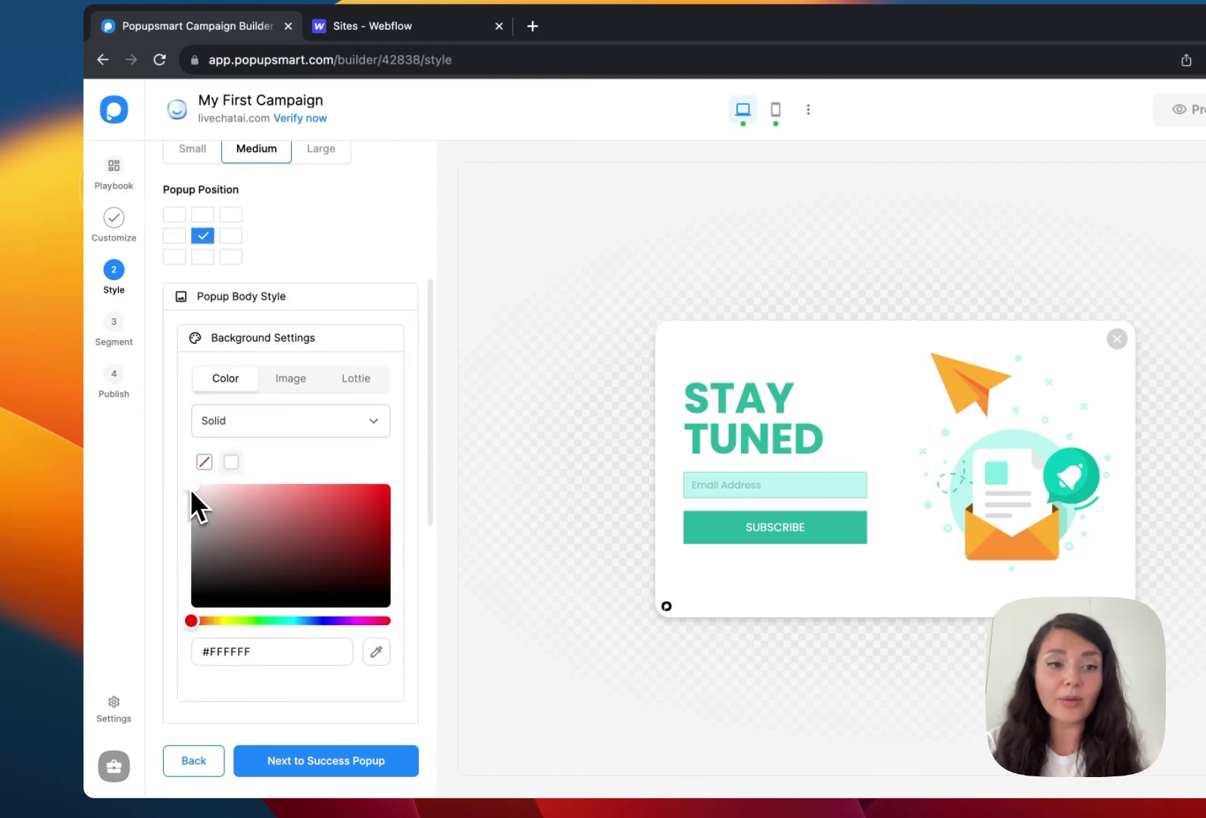
mouse_move(189, 488)
mouse_down()
mouse_move(222, 503)
mouse_move(185, 476)
mouse_up()
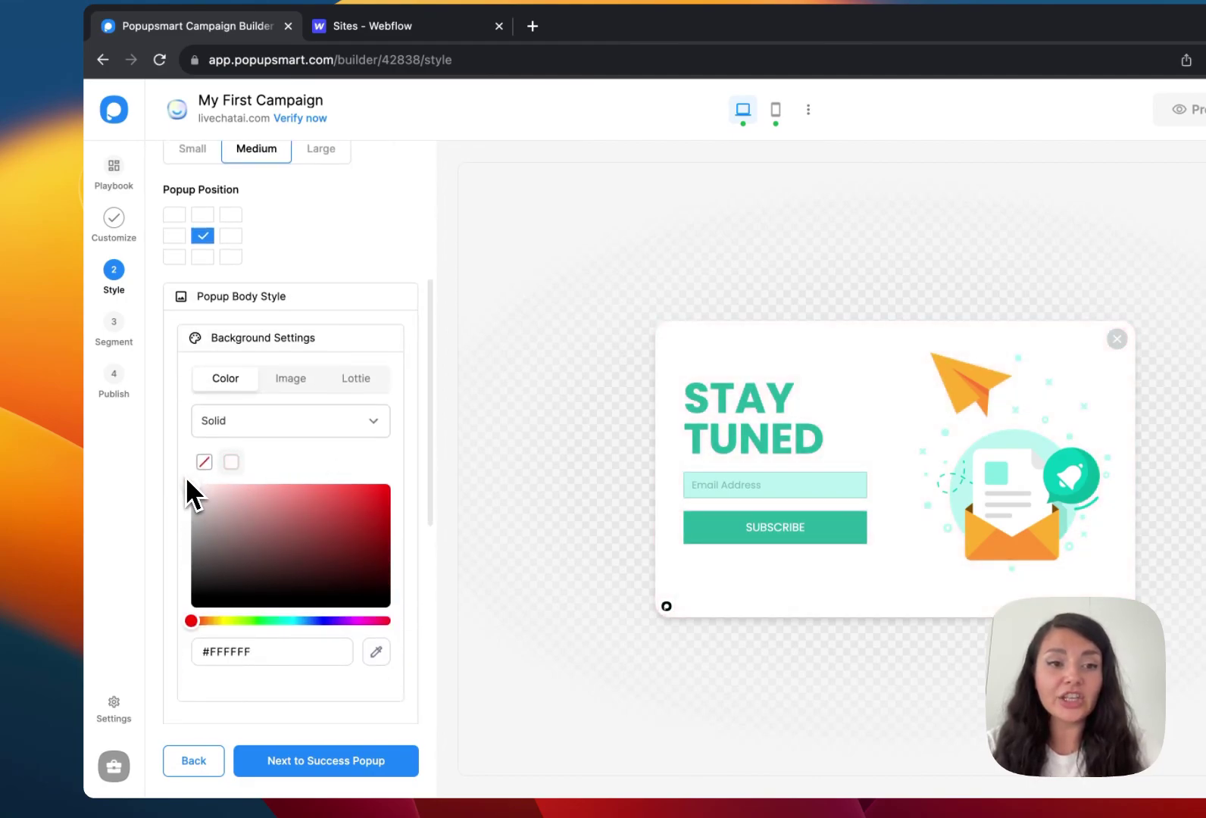
click(290, 381)
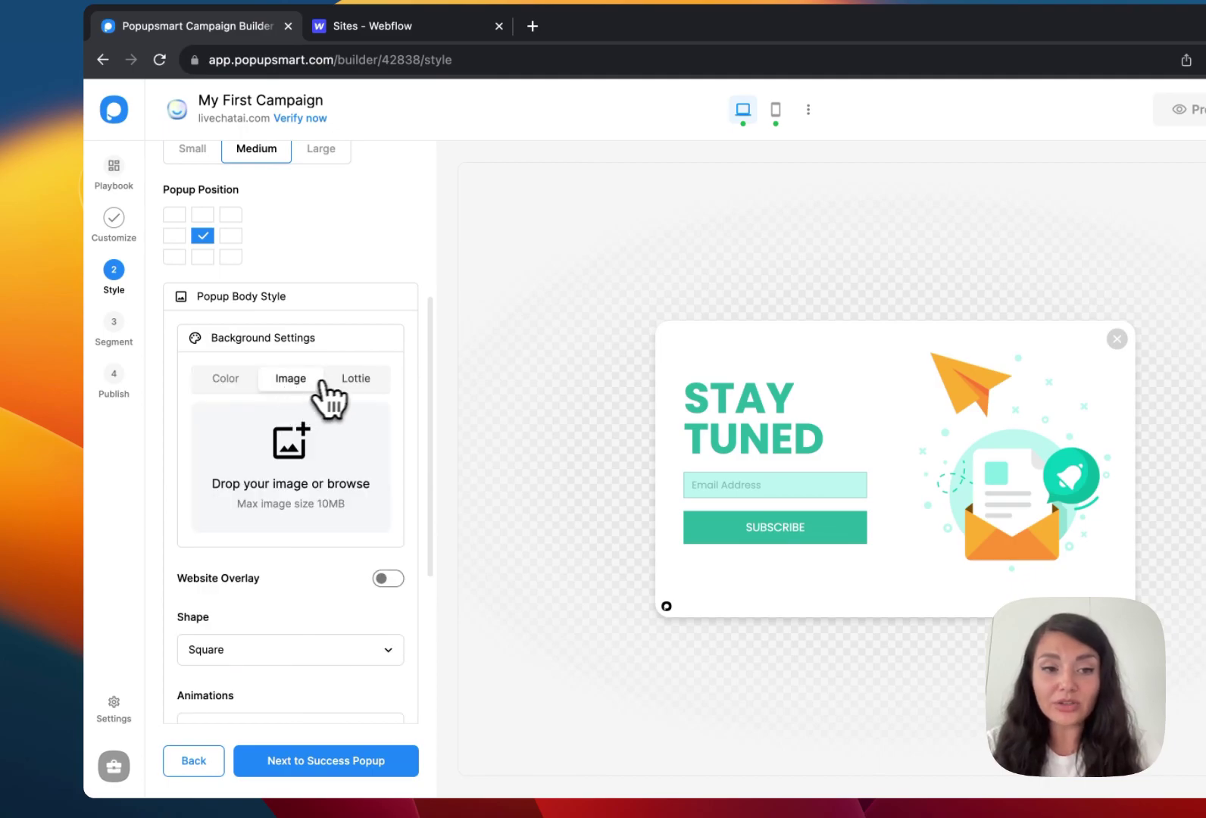
click(355, 379)
scroll(376, 417, down, 4)
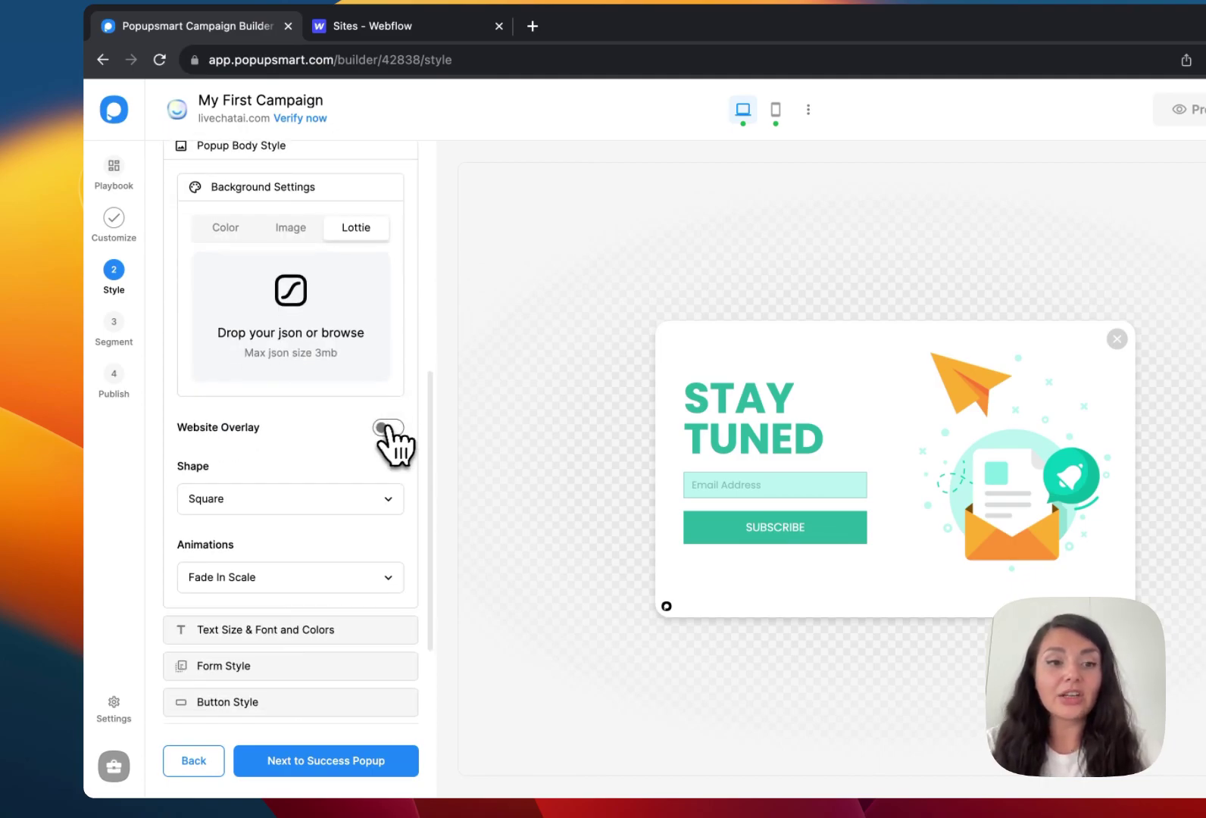
Step: Add a black website overlay at 46% opacity, keep the square shape, and use Fade In Up animation
click(384, 427)
mouse_move(302, 472)
mouse_down()
mouse_move(341, 483)
mouse_move(318, 479)
mouse_up()
click(321, 531)
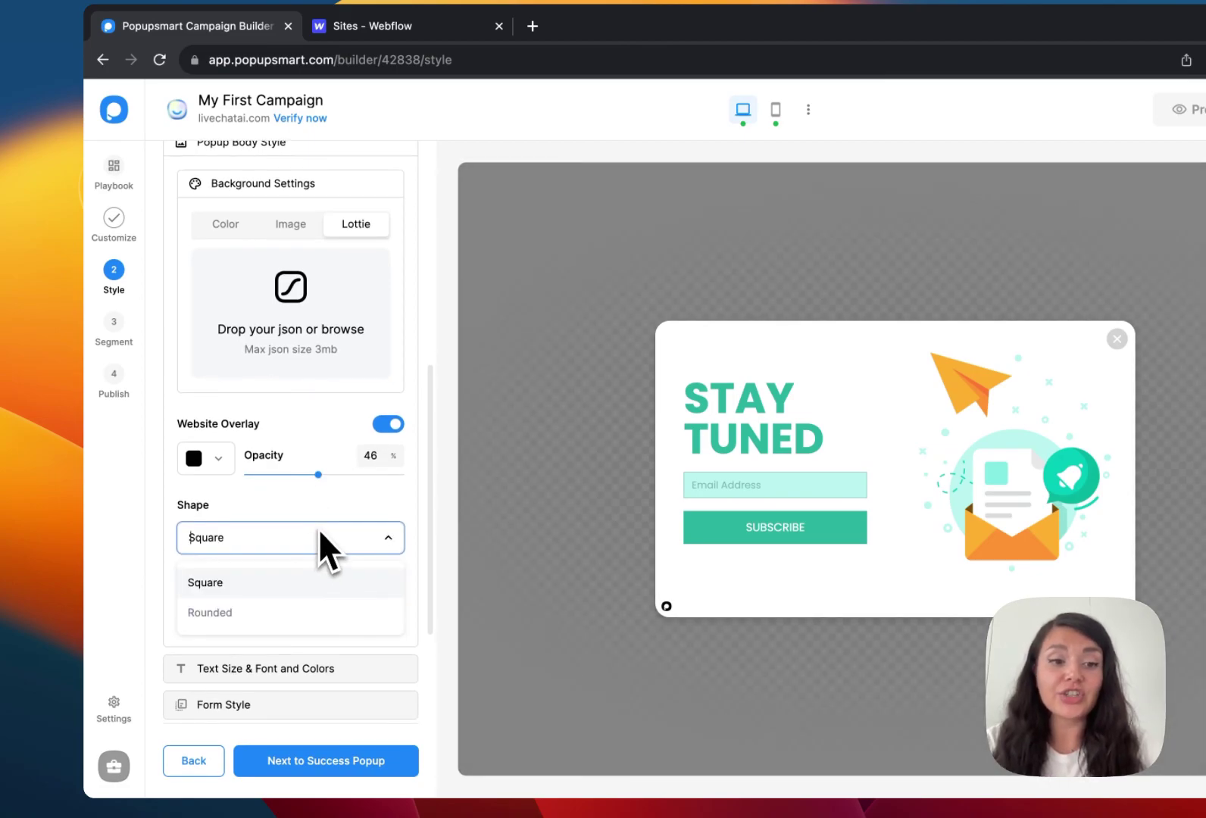
scroll(326, 515, down, 3)
click(353, 396)
click(338, 504)
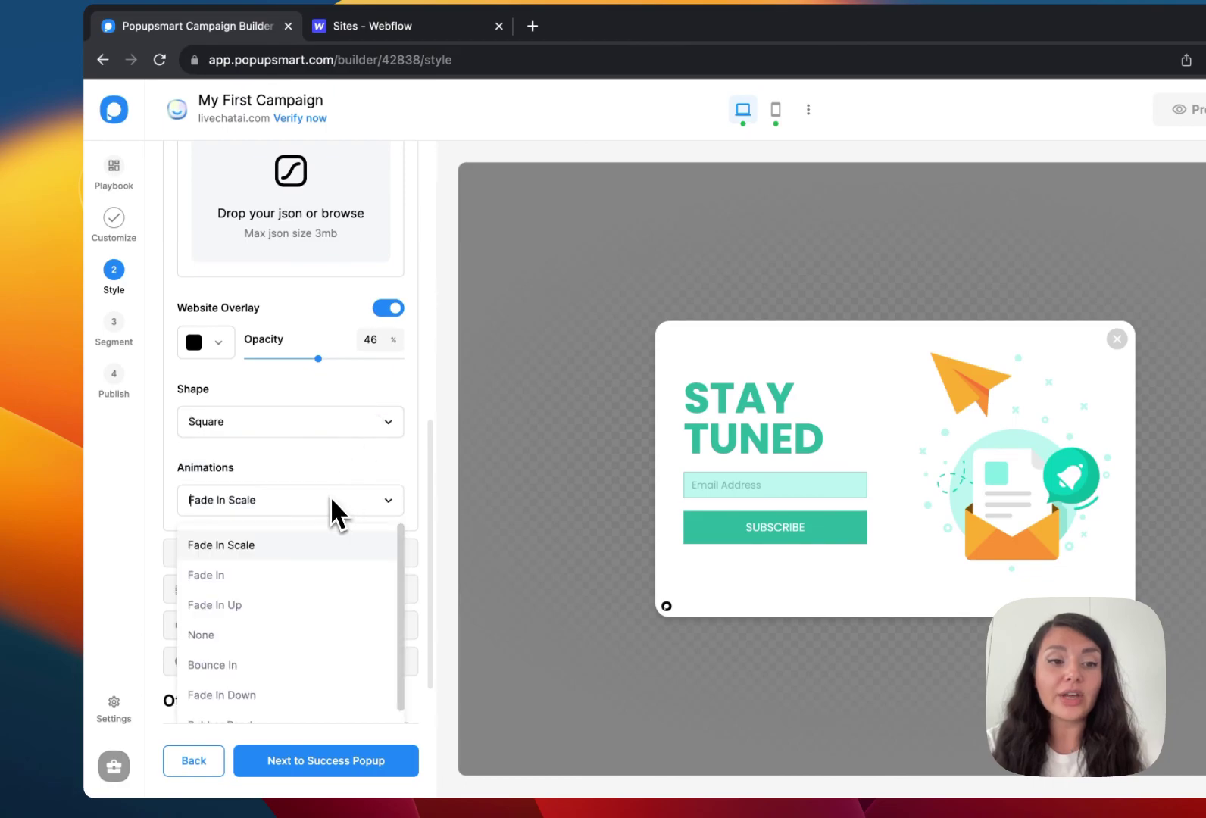
scroll(386, 466, down, 1)
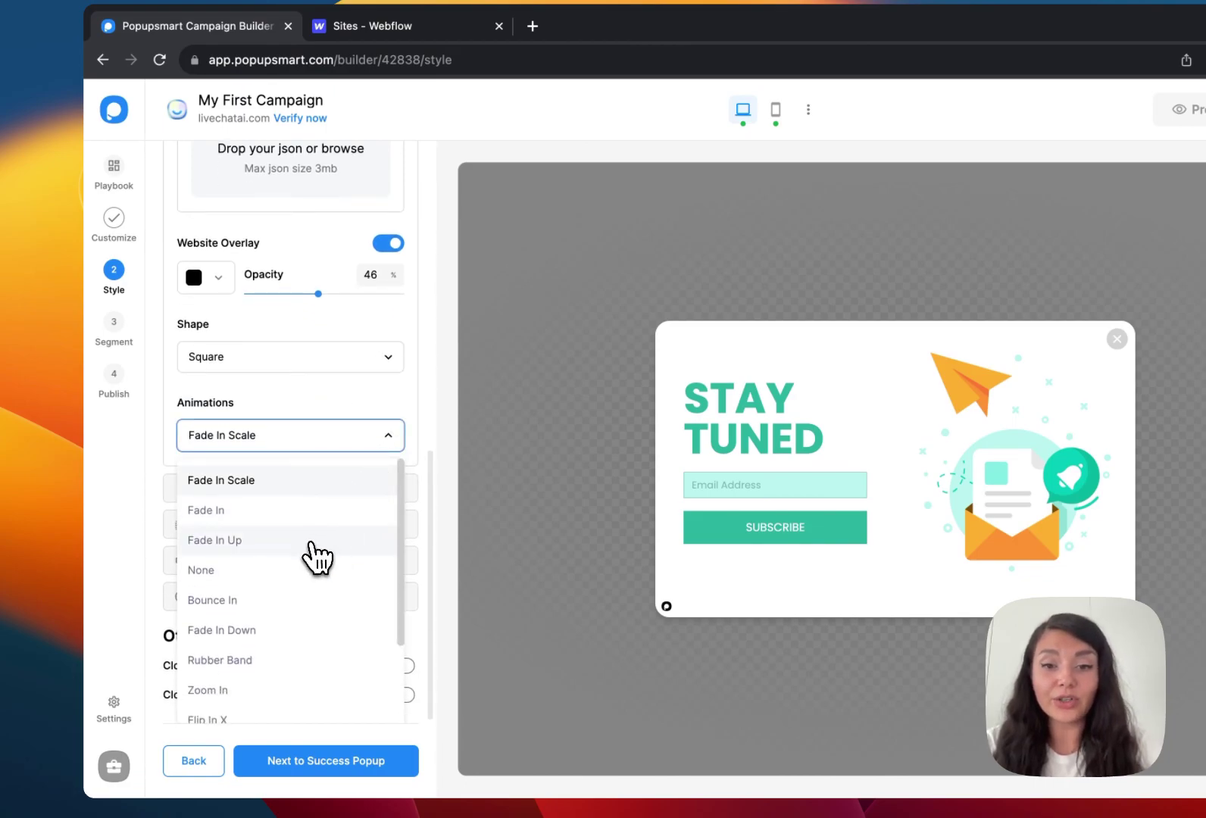
click(314, 541)
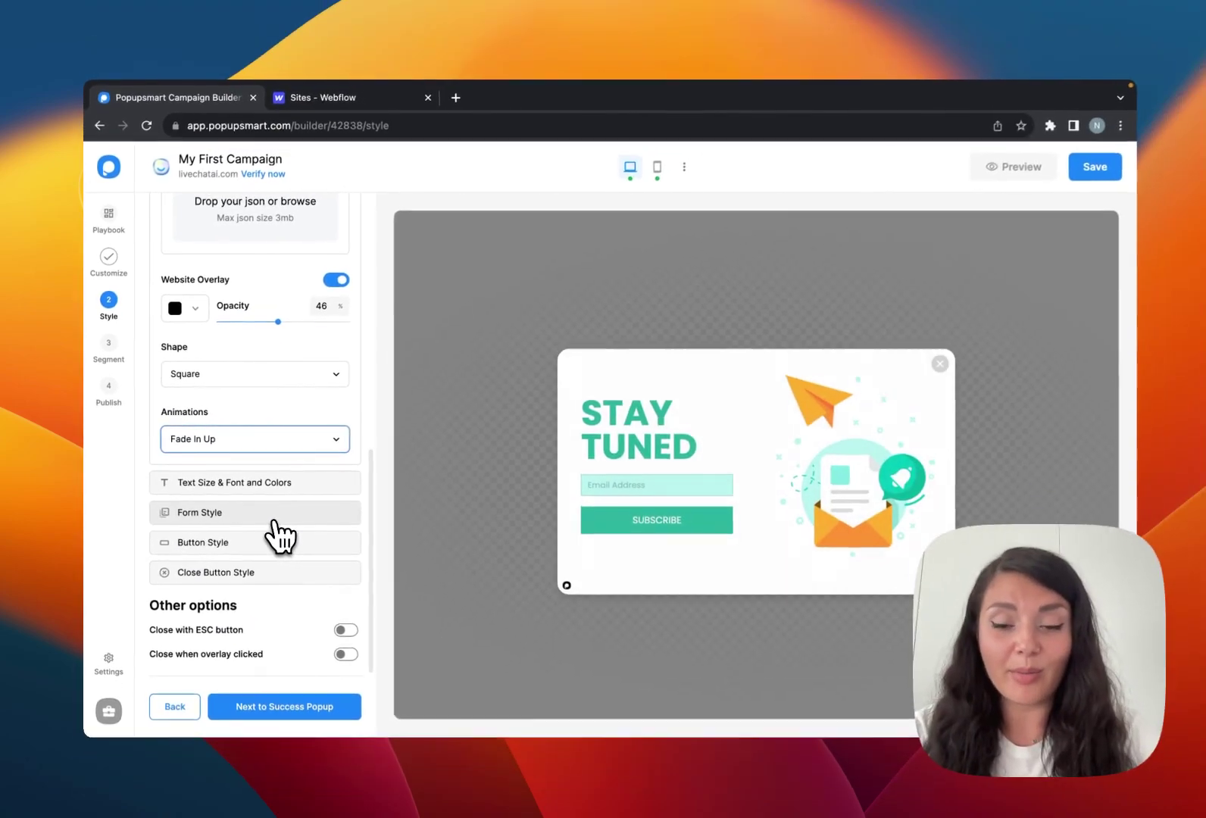
Step: Shrink the STAY TUNED heading text to 50 px
click(280, 485)
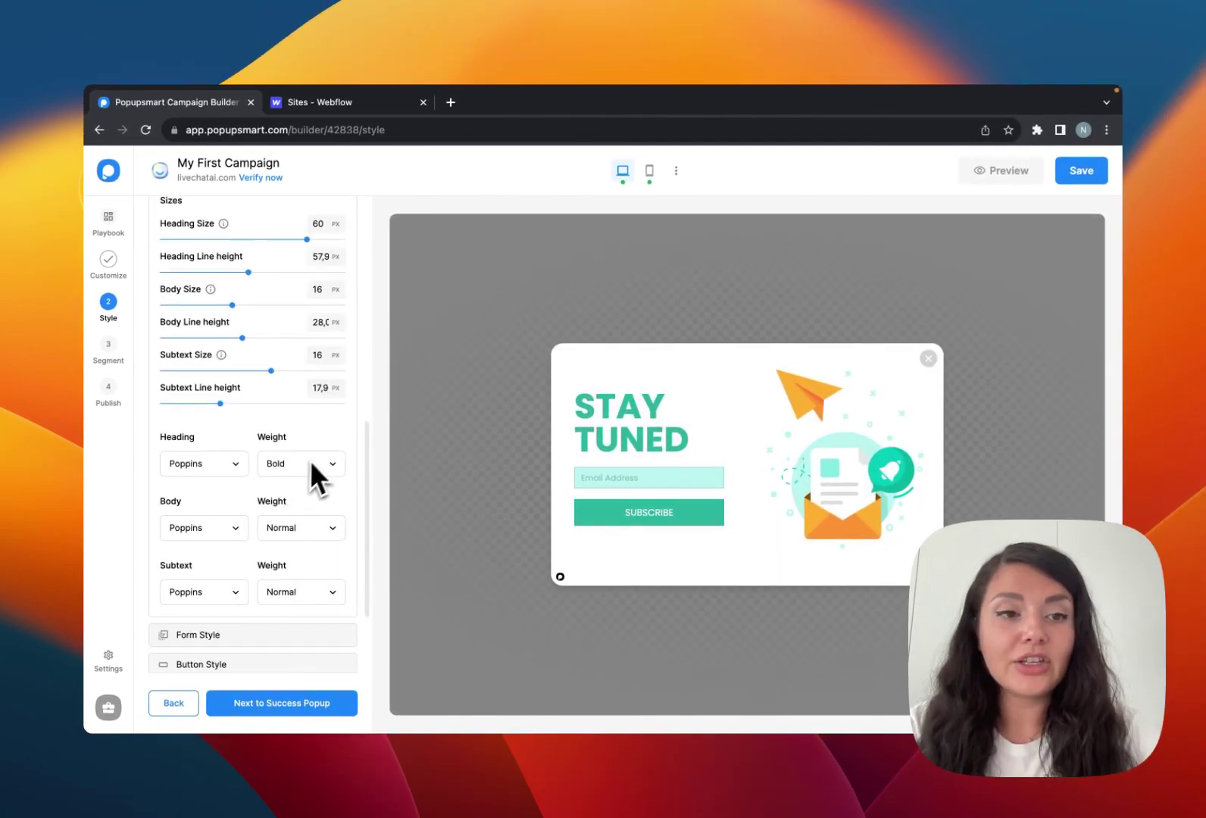
scroll(315, 454, up, 2)
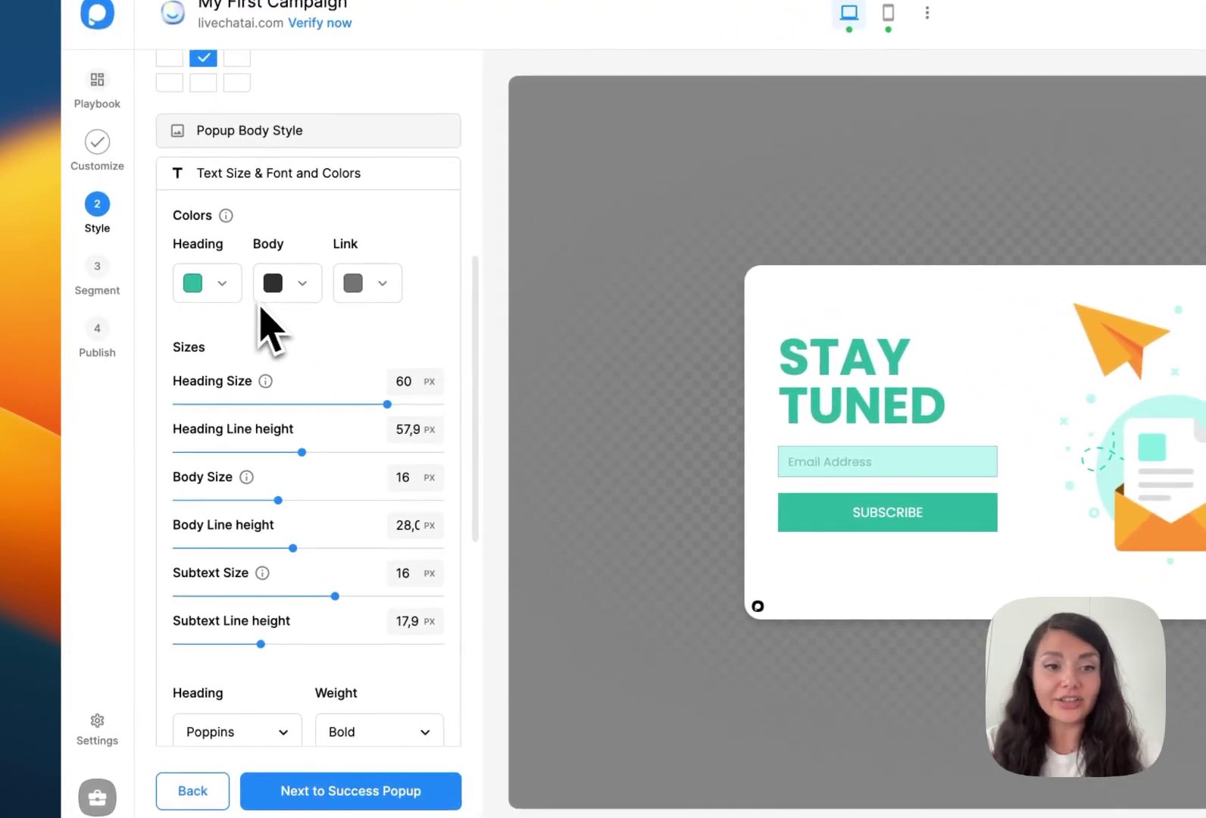
scroll(334, 386, down, 1)
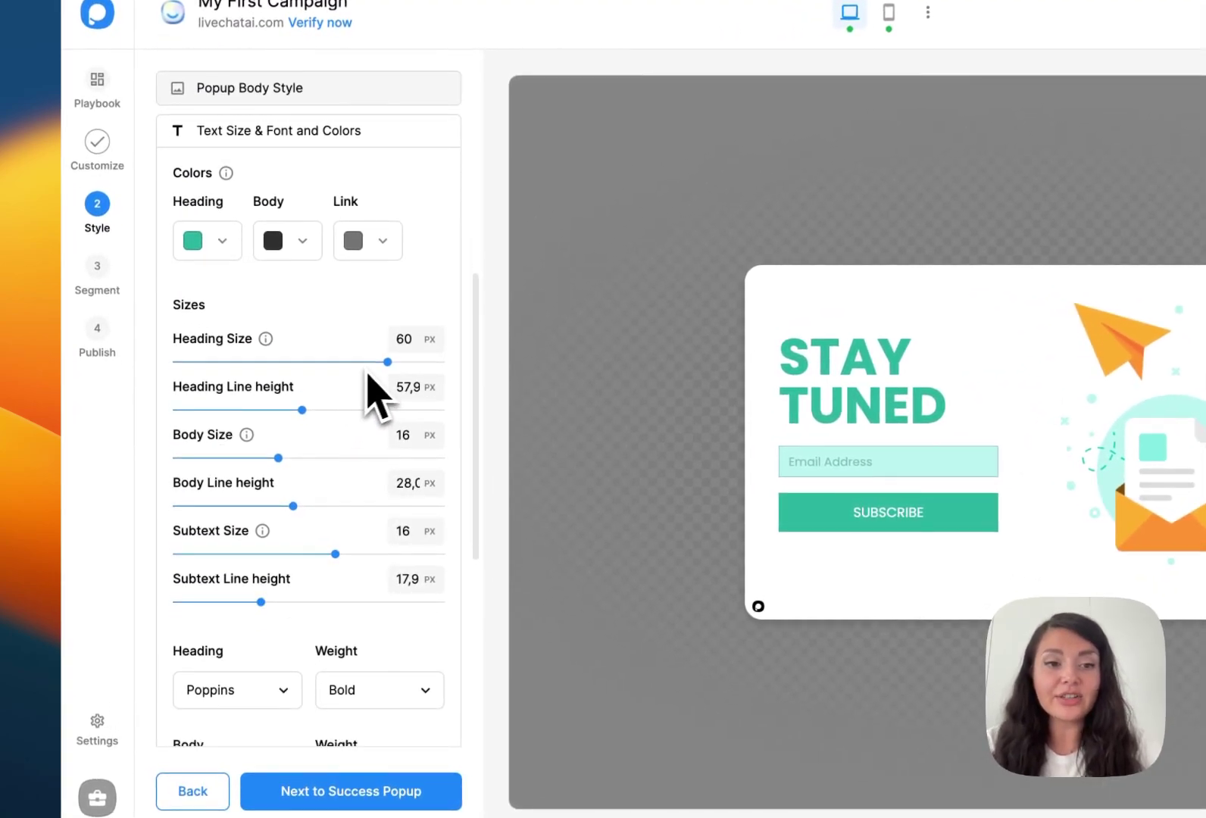
drag(384, 362, 337, 362)
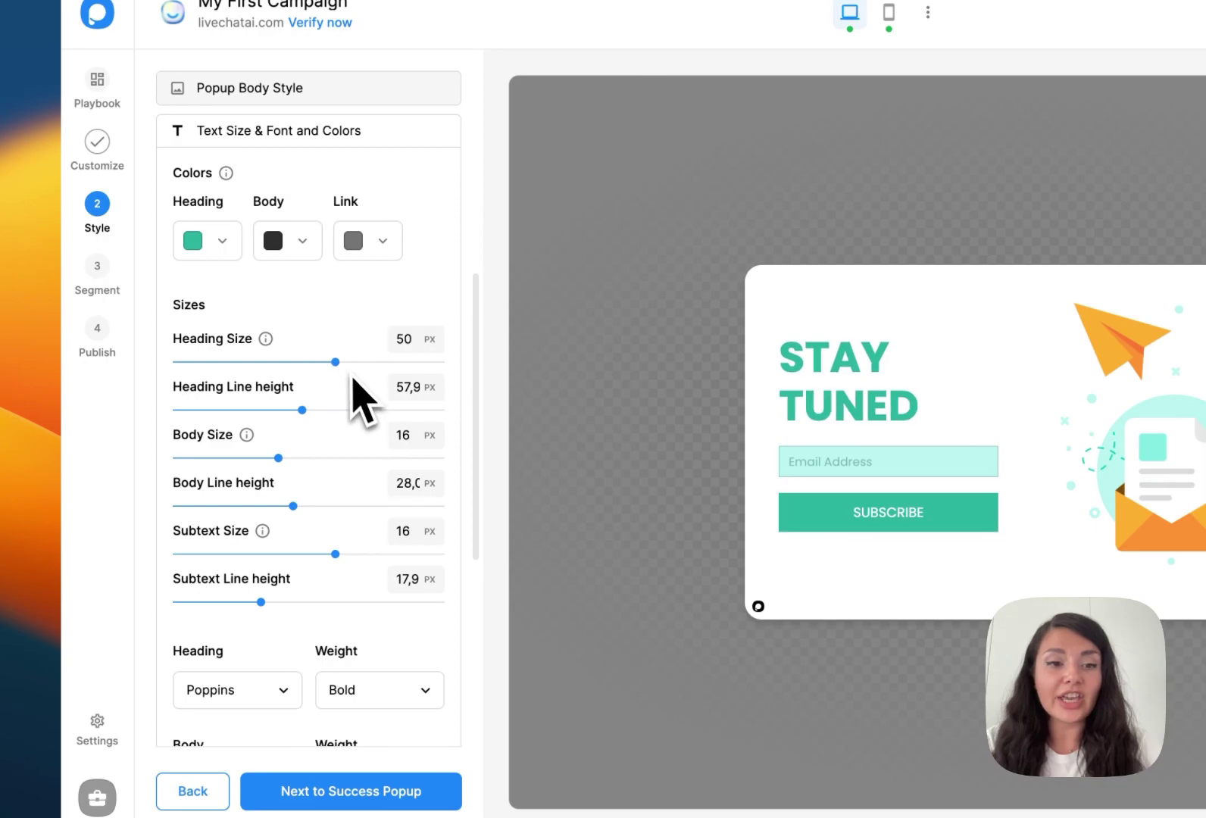
Step: Add Ubuntu, Roboto Slab and Noto Sans from Google Fonts and make Roboto Slab the heading font
scroll(352, 378, down, 5)
click(282, 478)
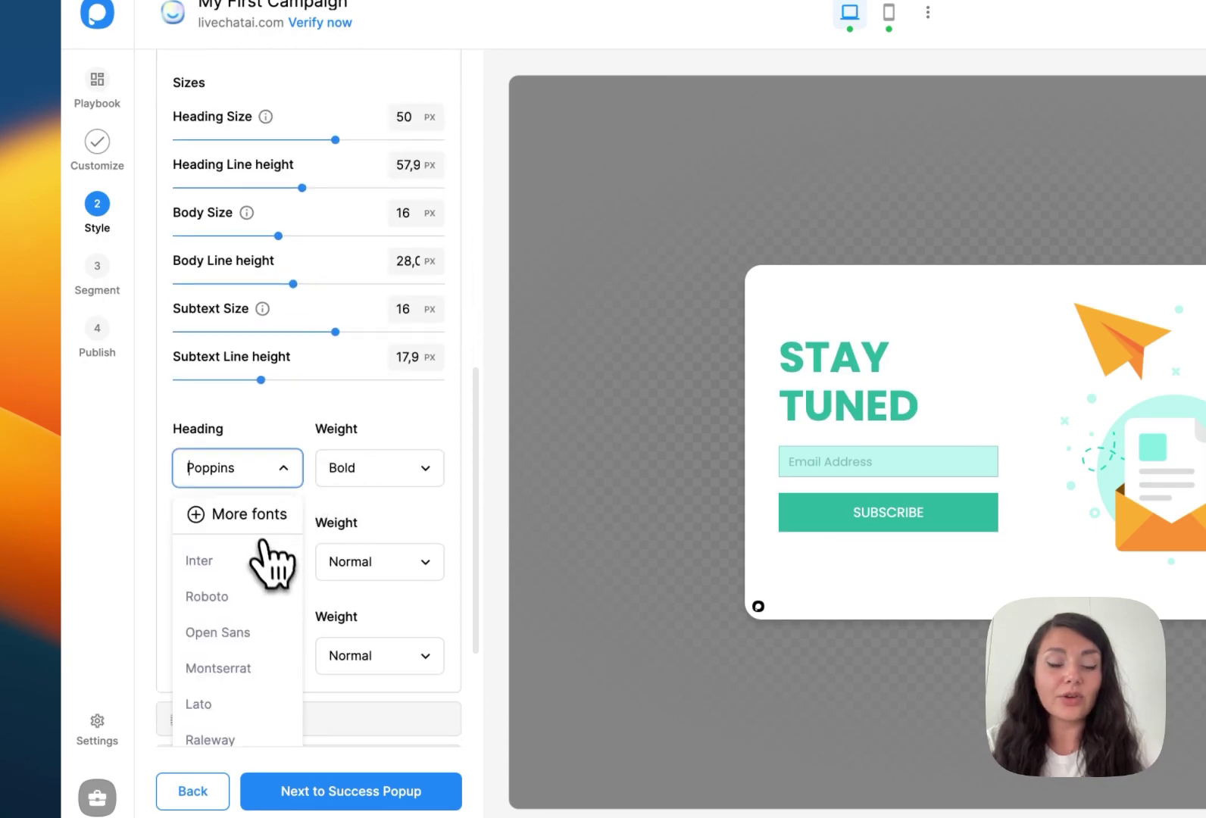
click(225, 522)
click(691, 421)
click(708, 453)
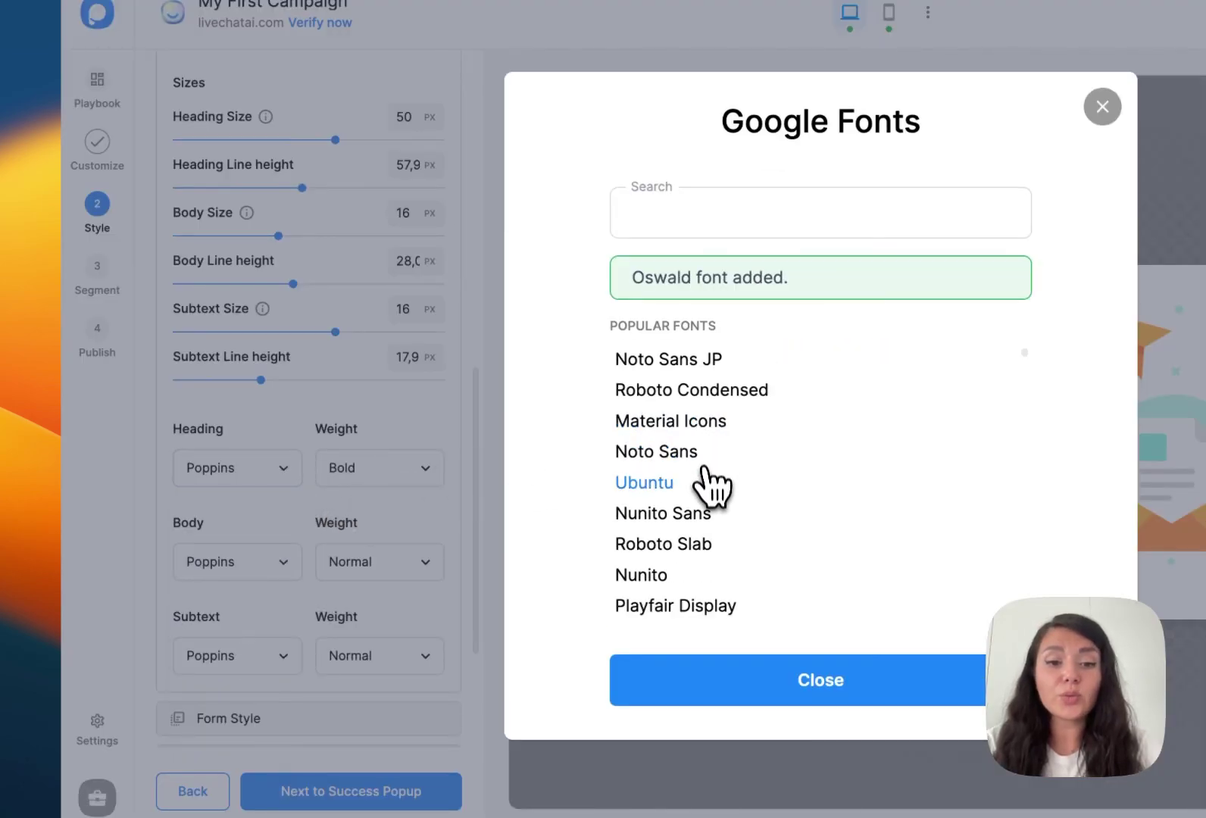
click(705, 478)
click(704, 513)
click(667, 452)
click(781, 674)
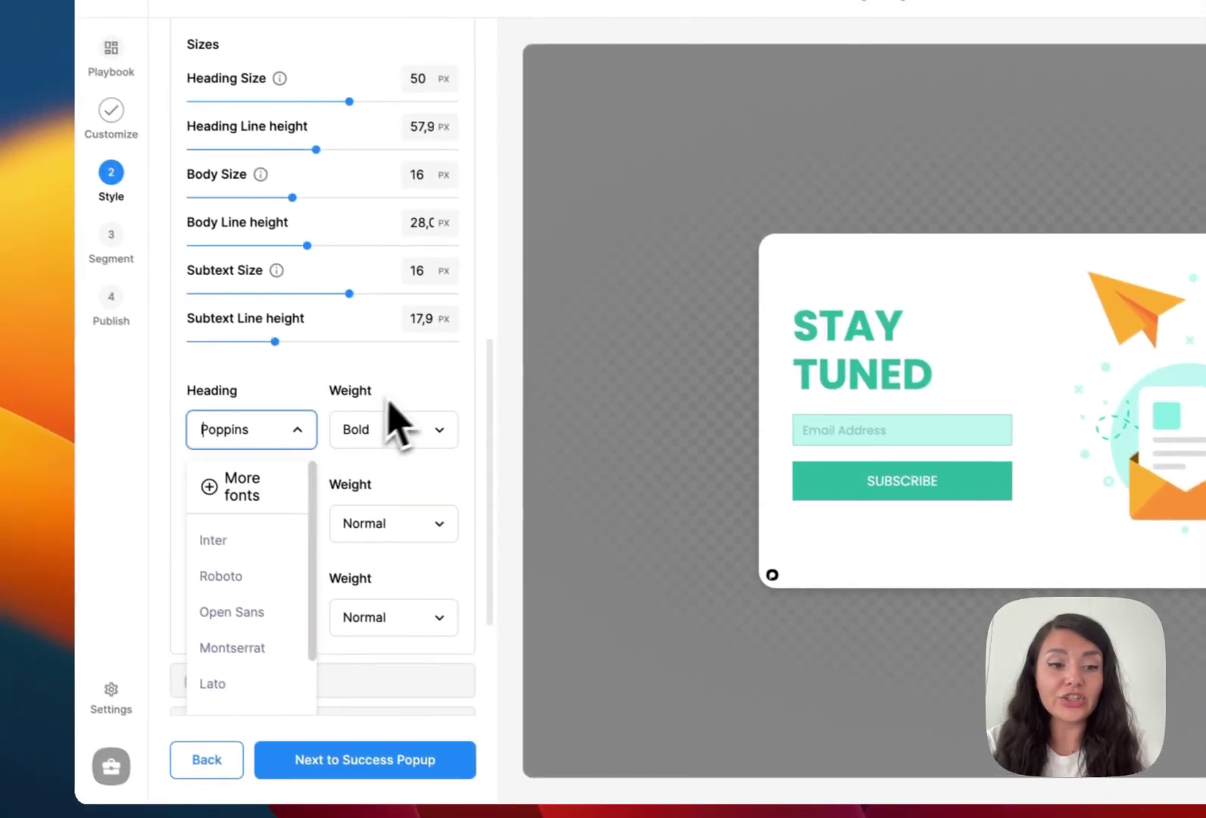
scroll(288, 473, down, 5)
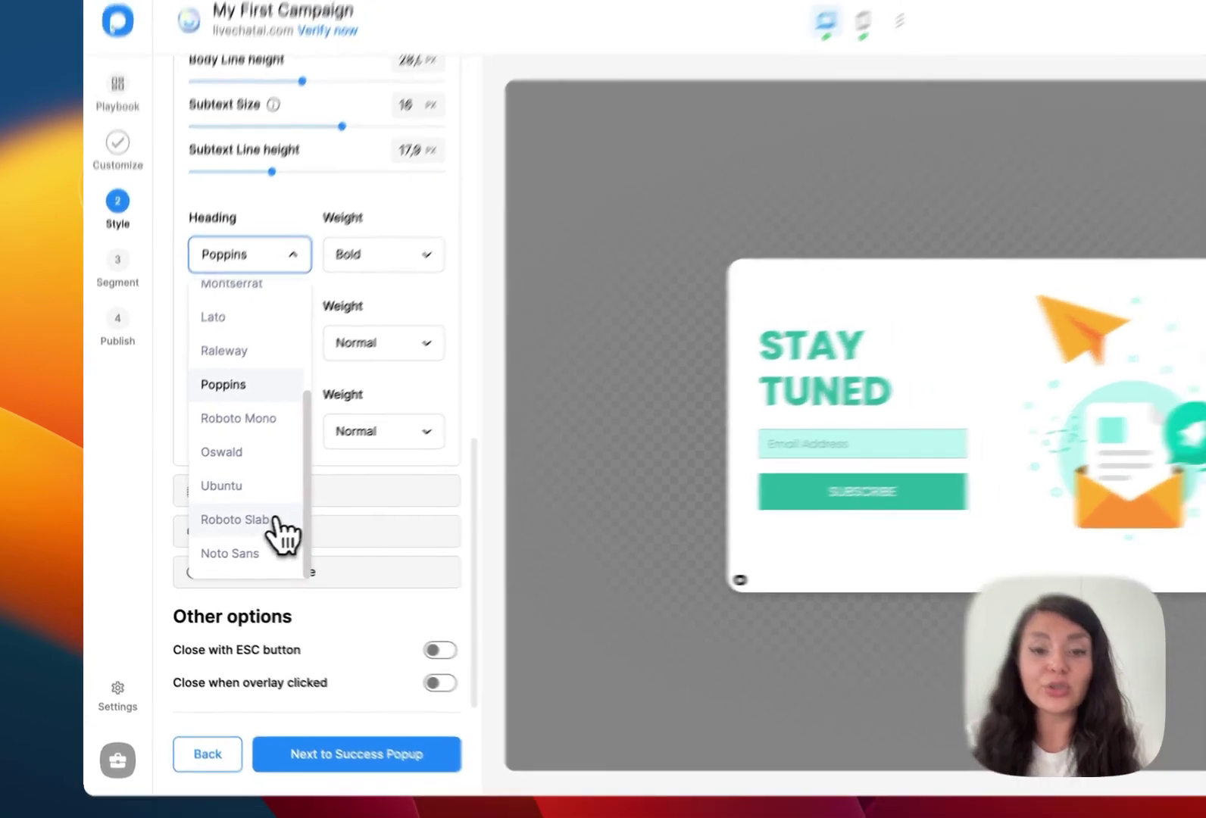
click(274, 518)
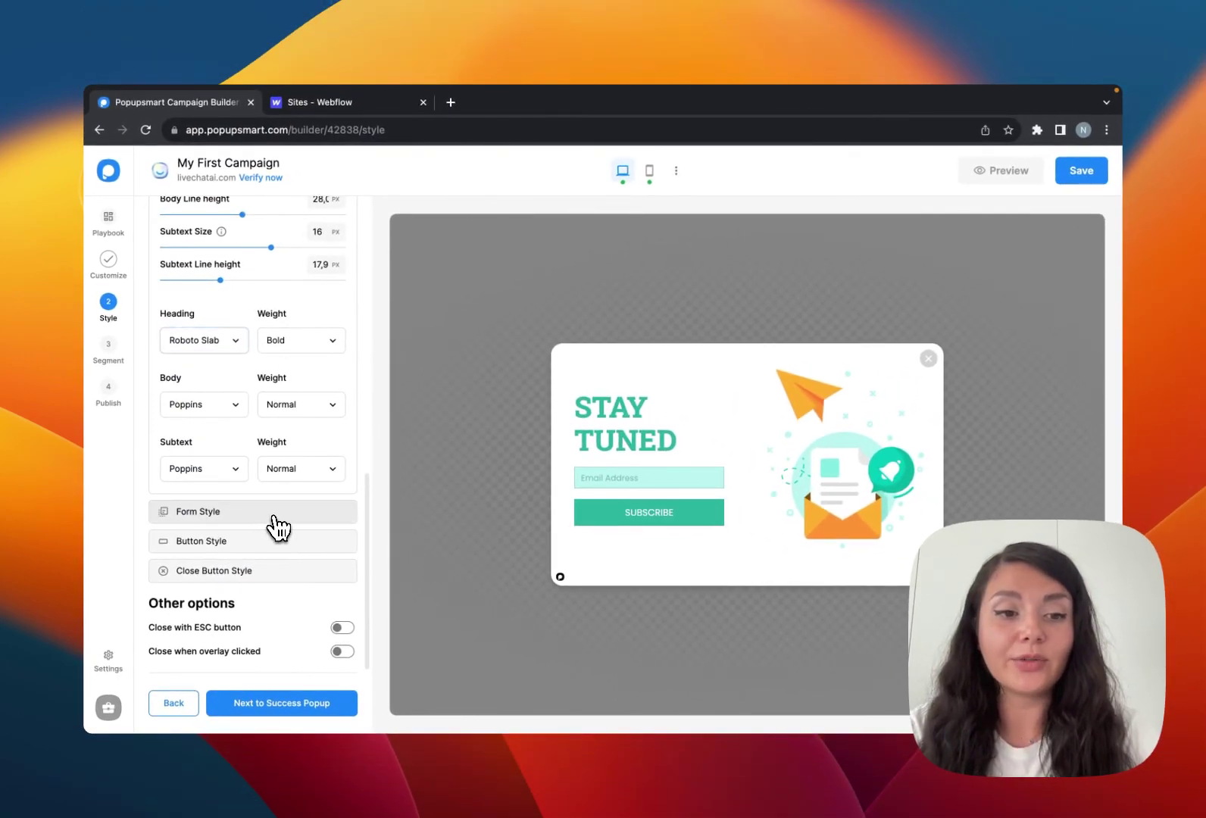
Step: Expand the Form, Button and Close Button Style sections and give the close button a square shape
click(278, 515)
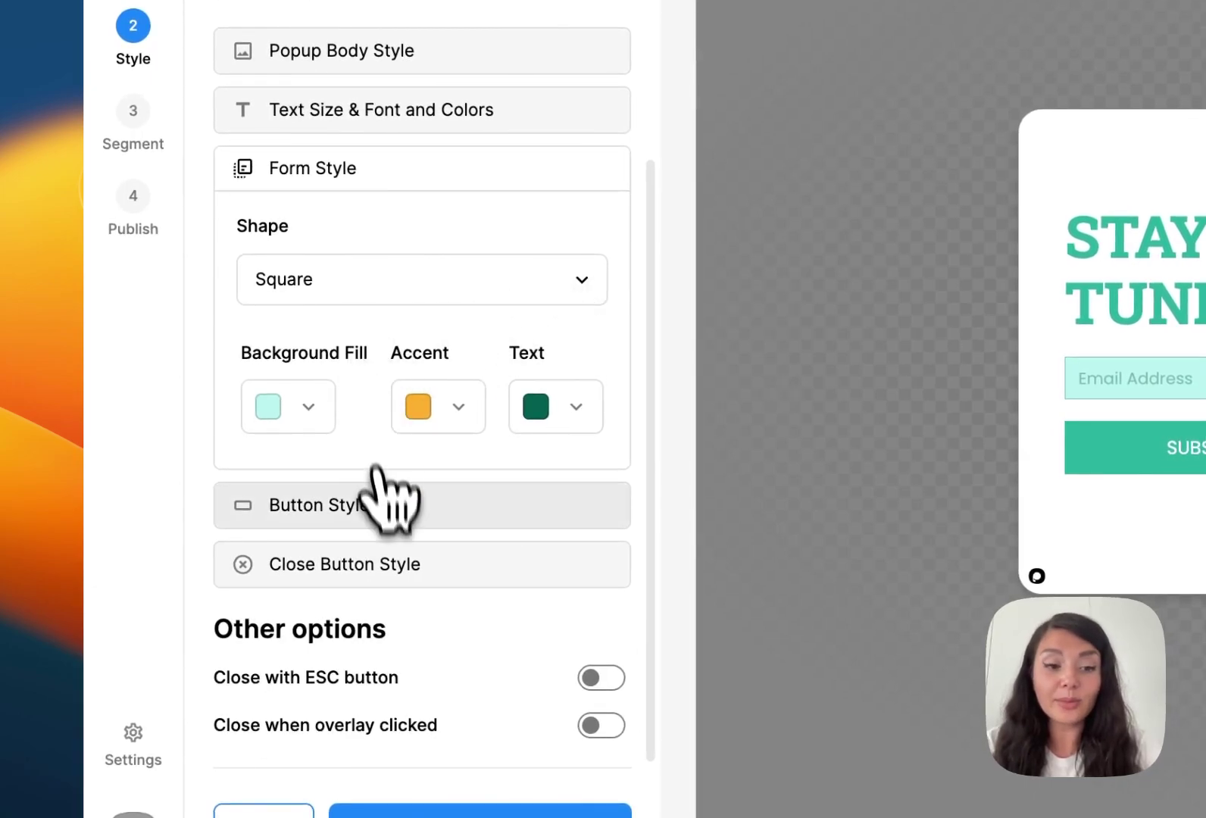
click(391, 506)
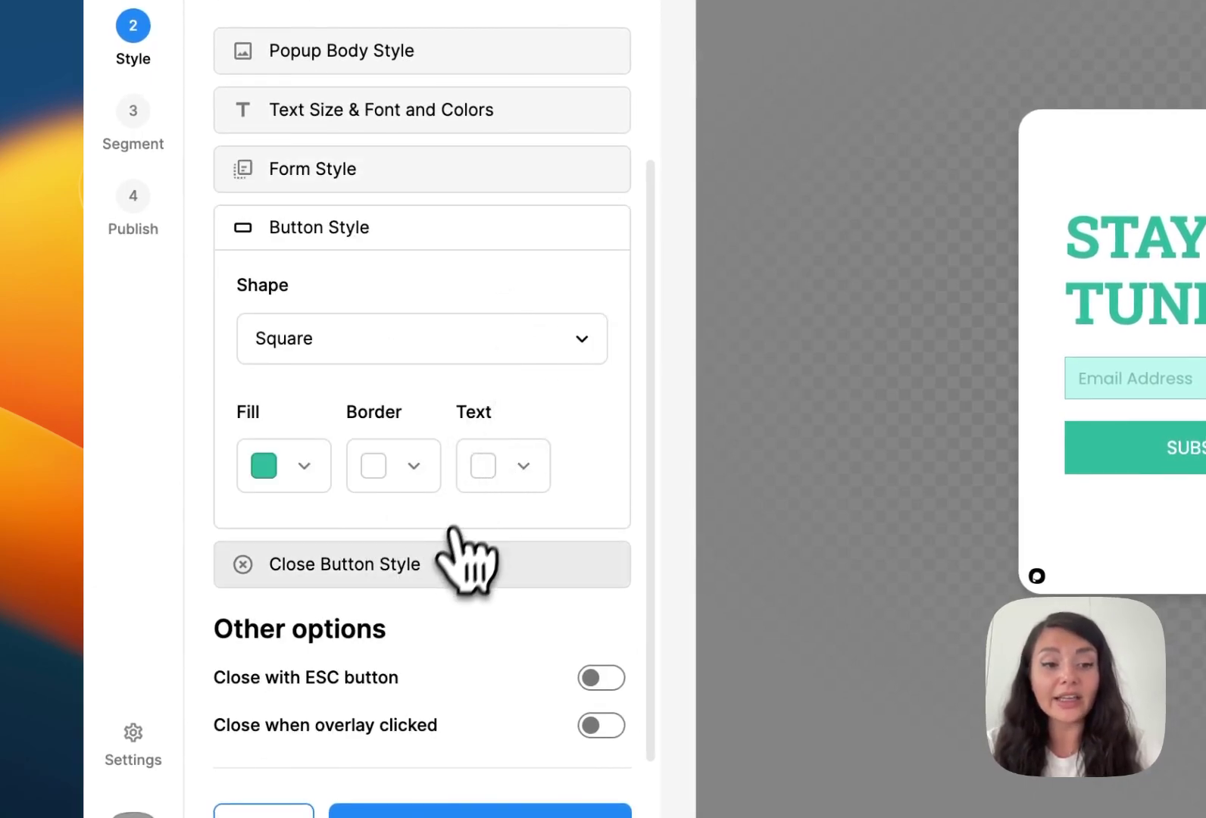
click(471, 562)
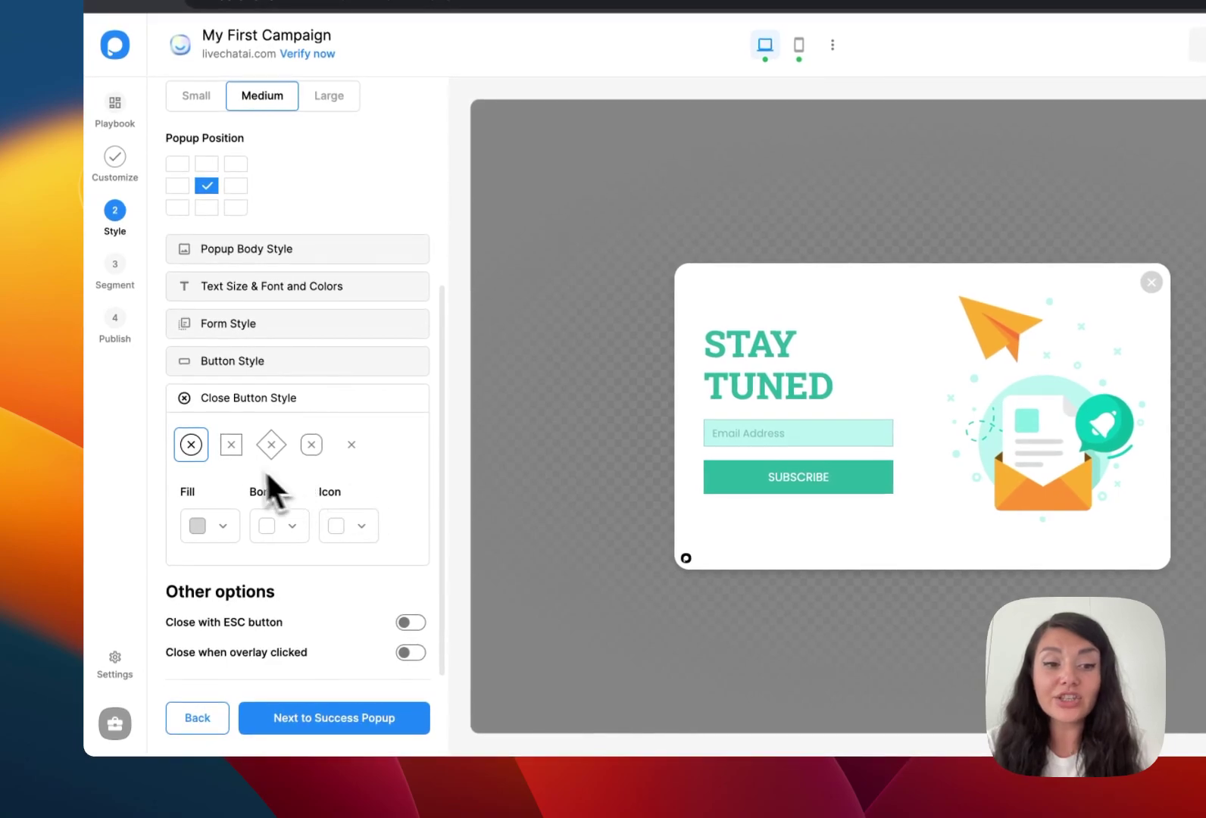
click(234, 443)
click(311, 445)
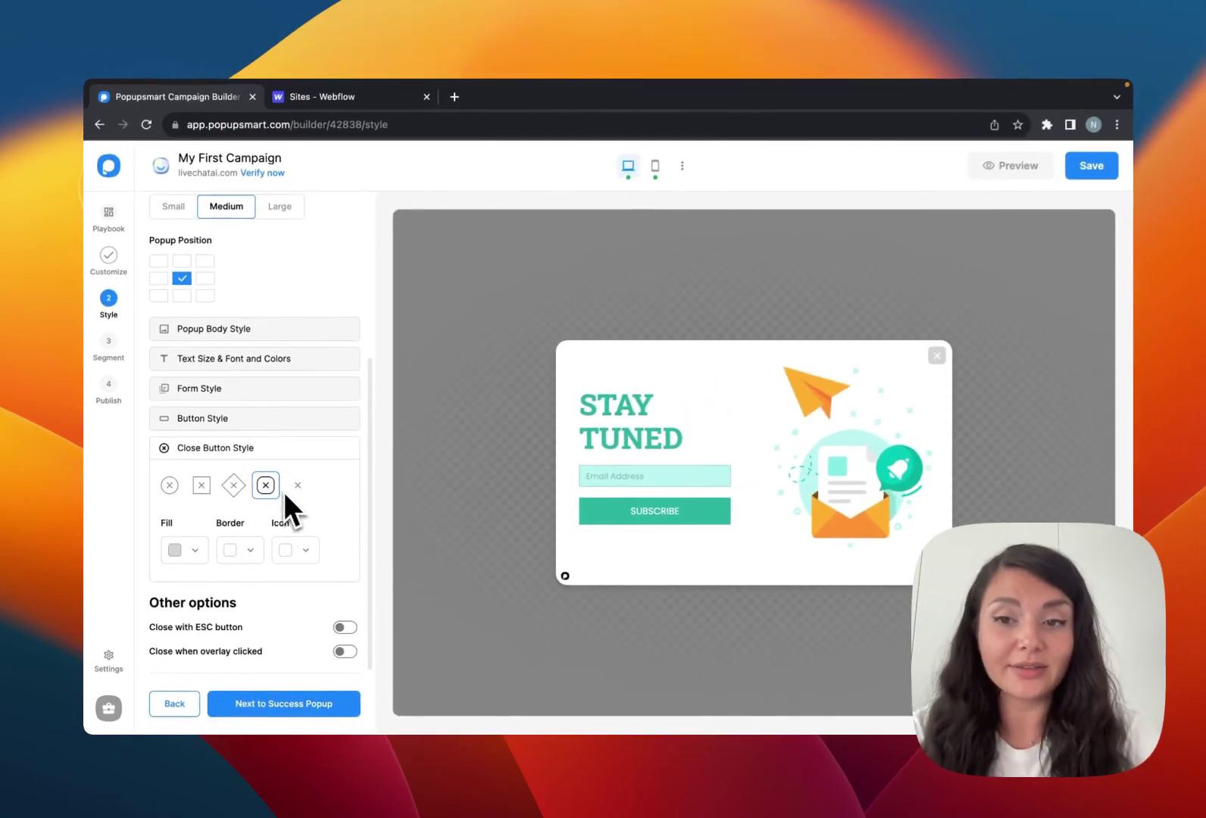
scroll(303, 378, up, 5)
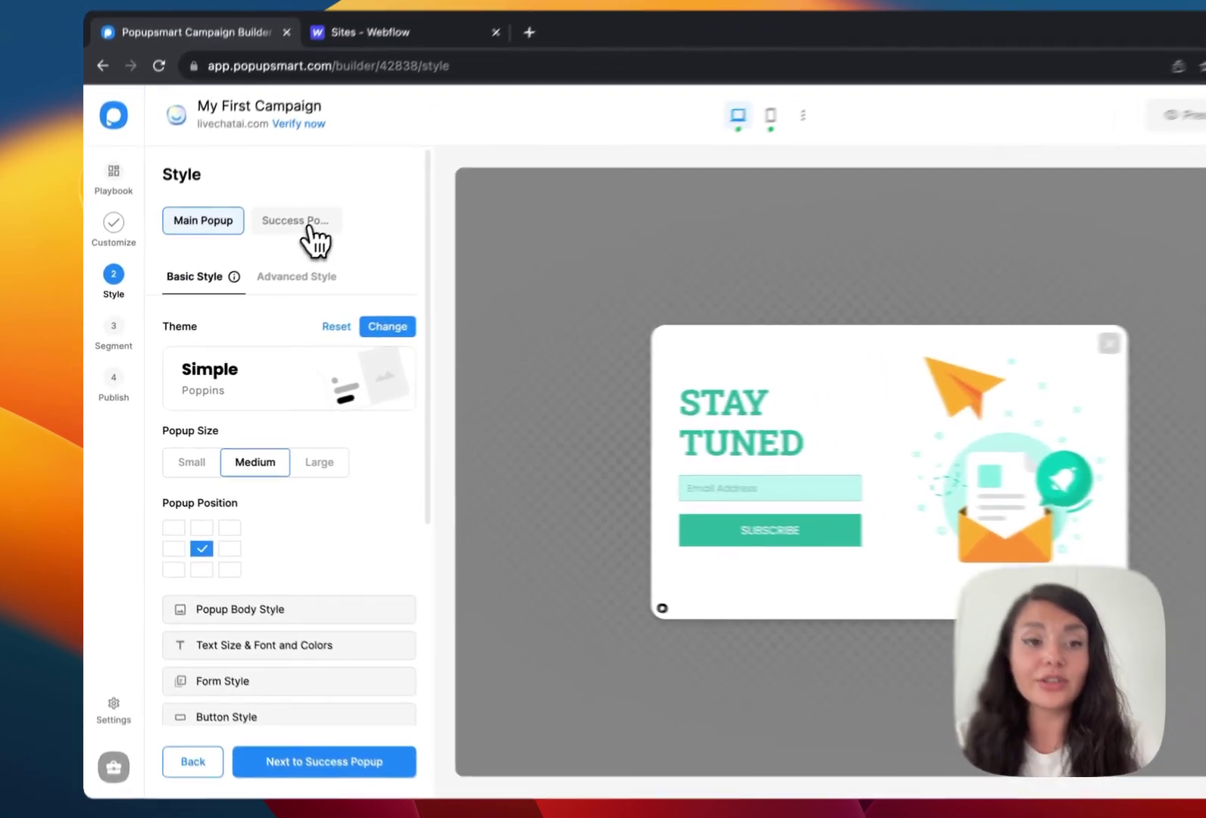
Step: Preview the Success Popup, inspect the Email Address and STAY TUNED element settings, then open the Segment step
click(268, 259)
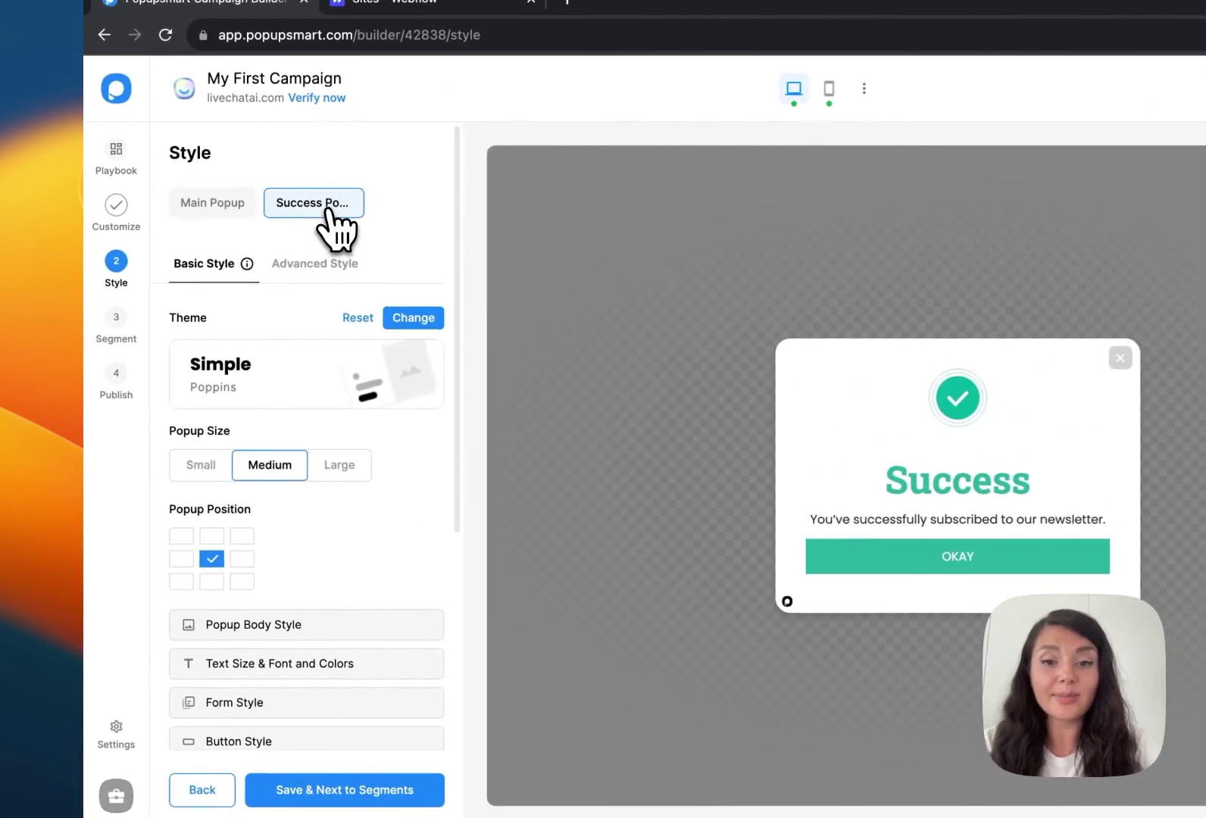
click(250, 204)
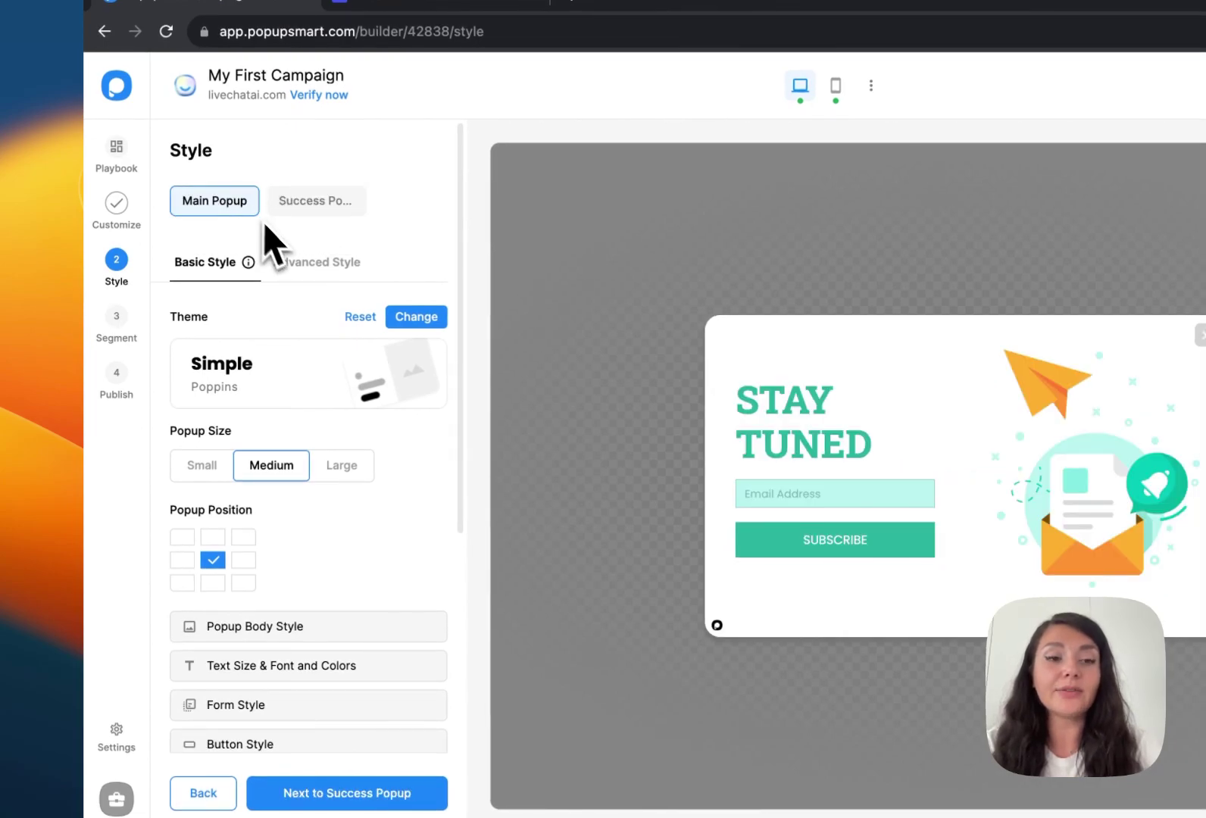
click(306, 268)
scroll(371, 413, down, 3)
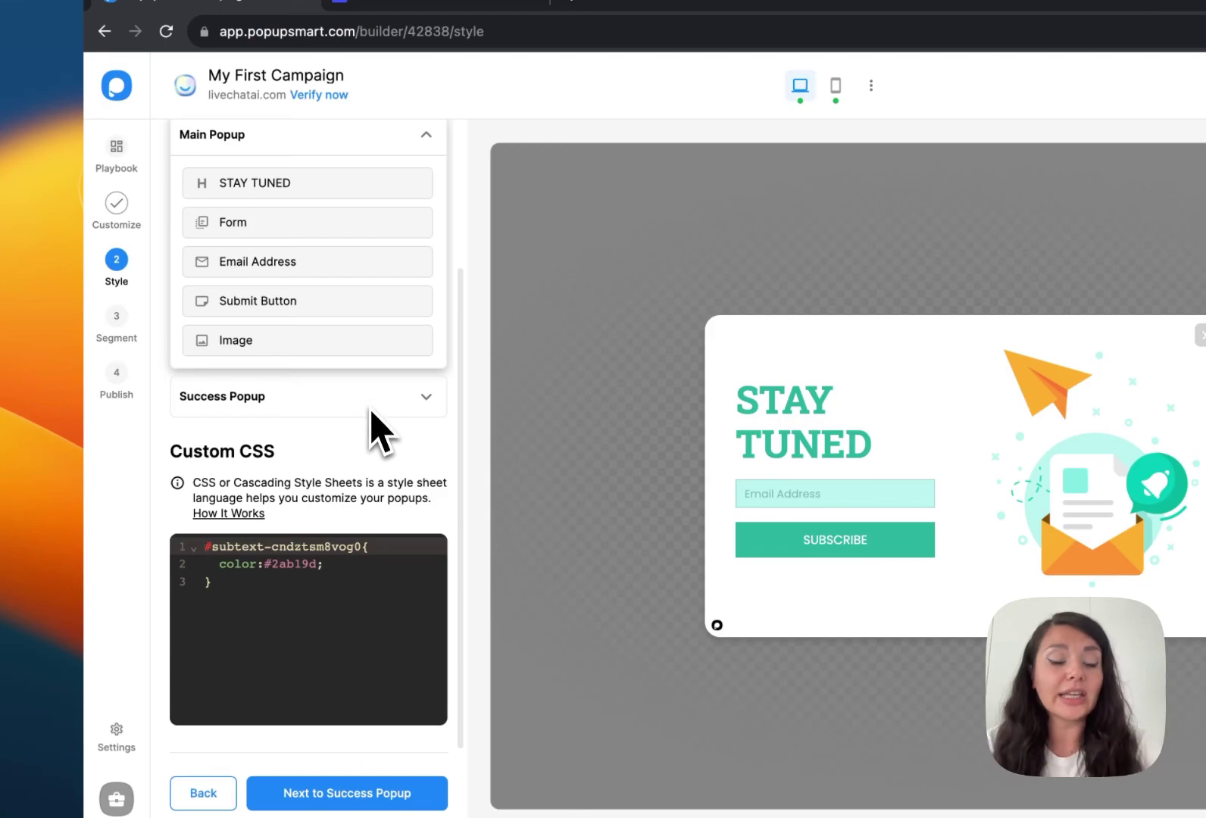
click(345, 266)
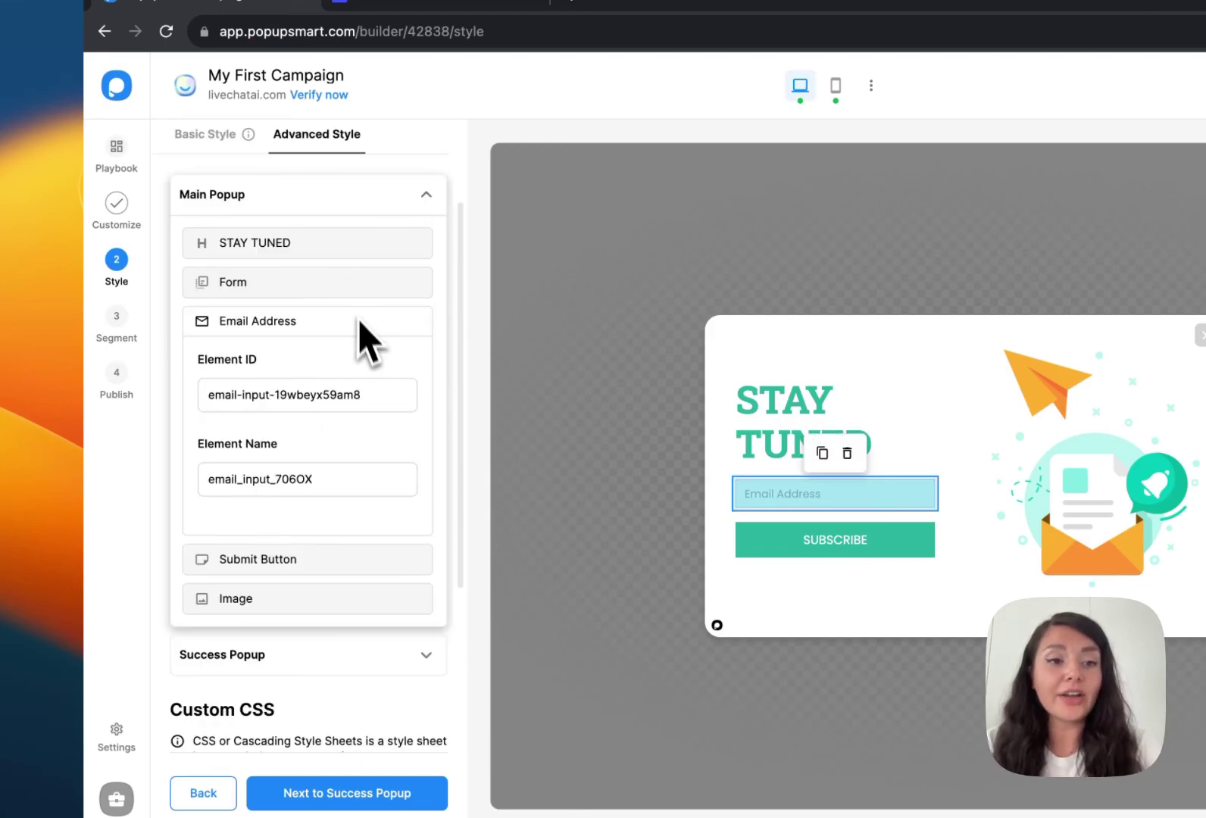
click(334, 256)
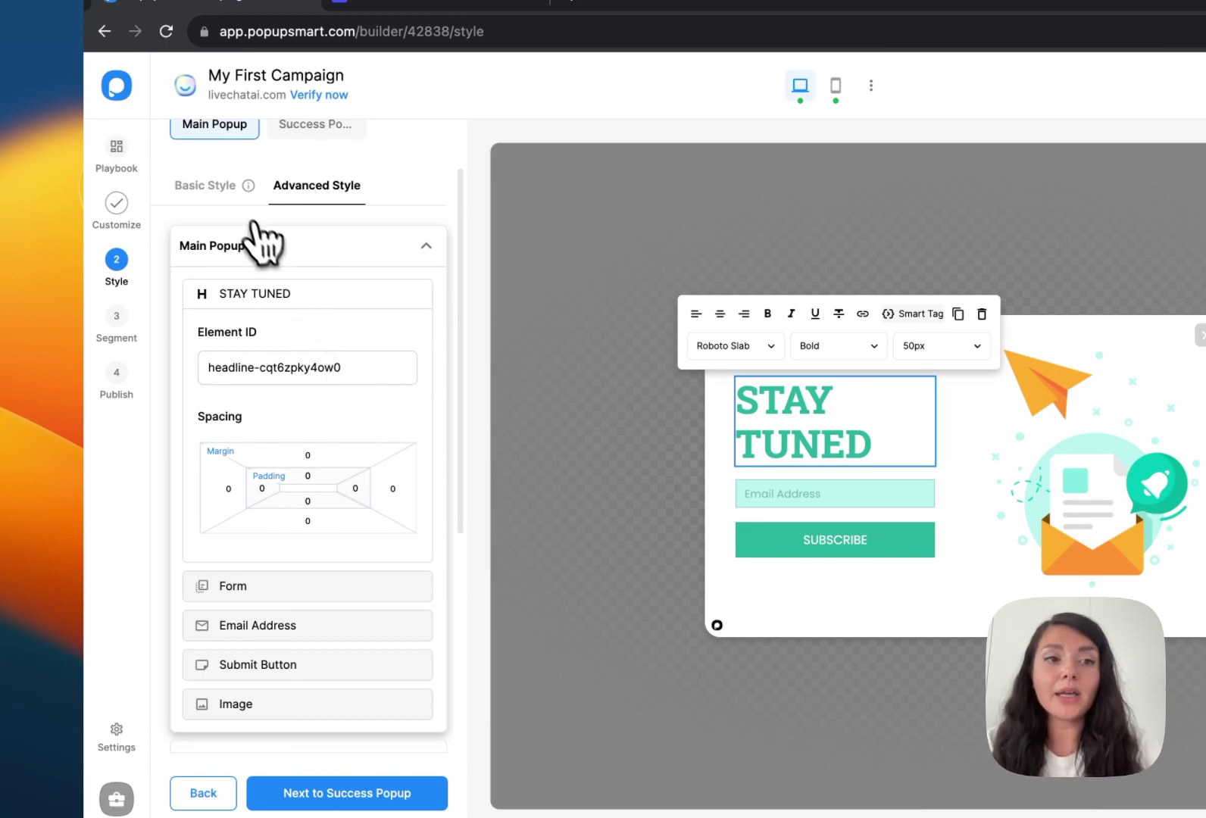
click(224, 193)
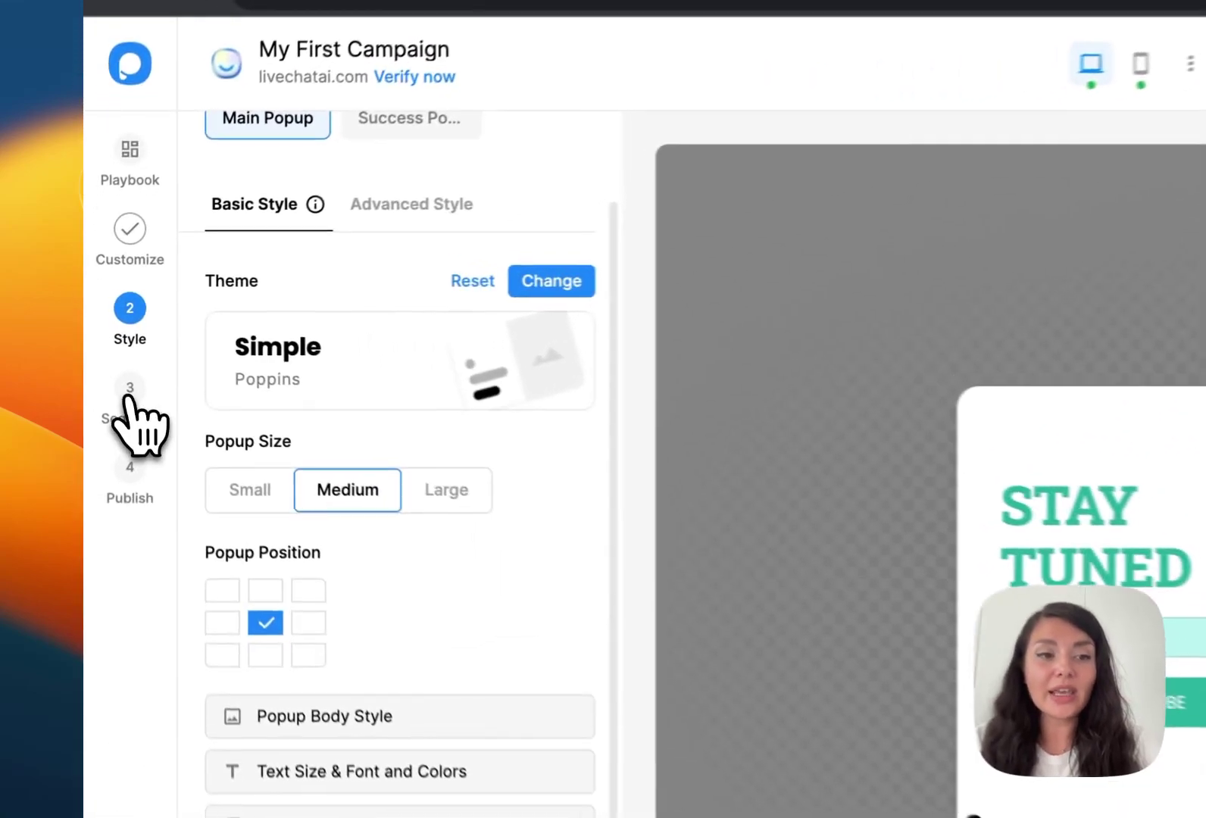
click(107, 350)
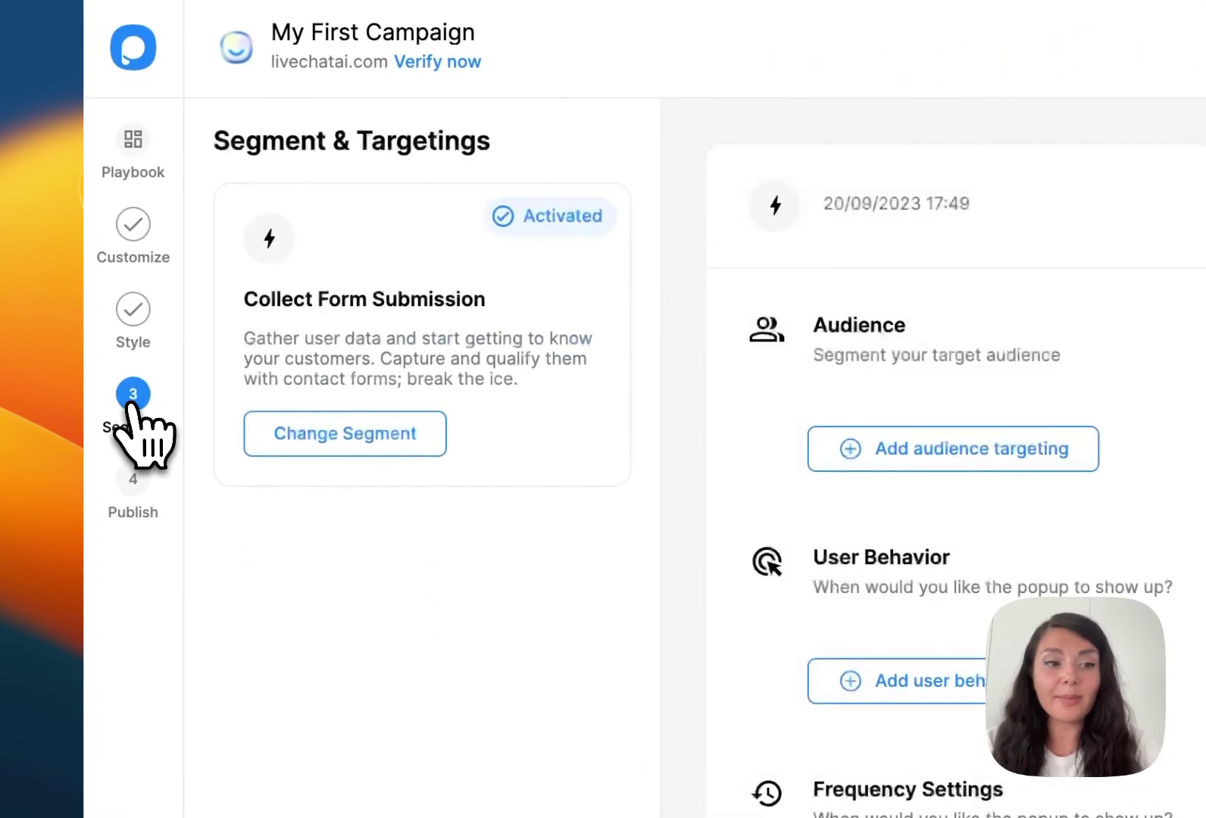
Step: Switch to a custom segment keeping Desktop, Mobile, New and Returning visitors, targeting all pages
click(366, 433)
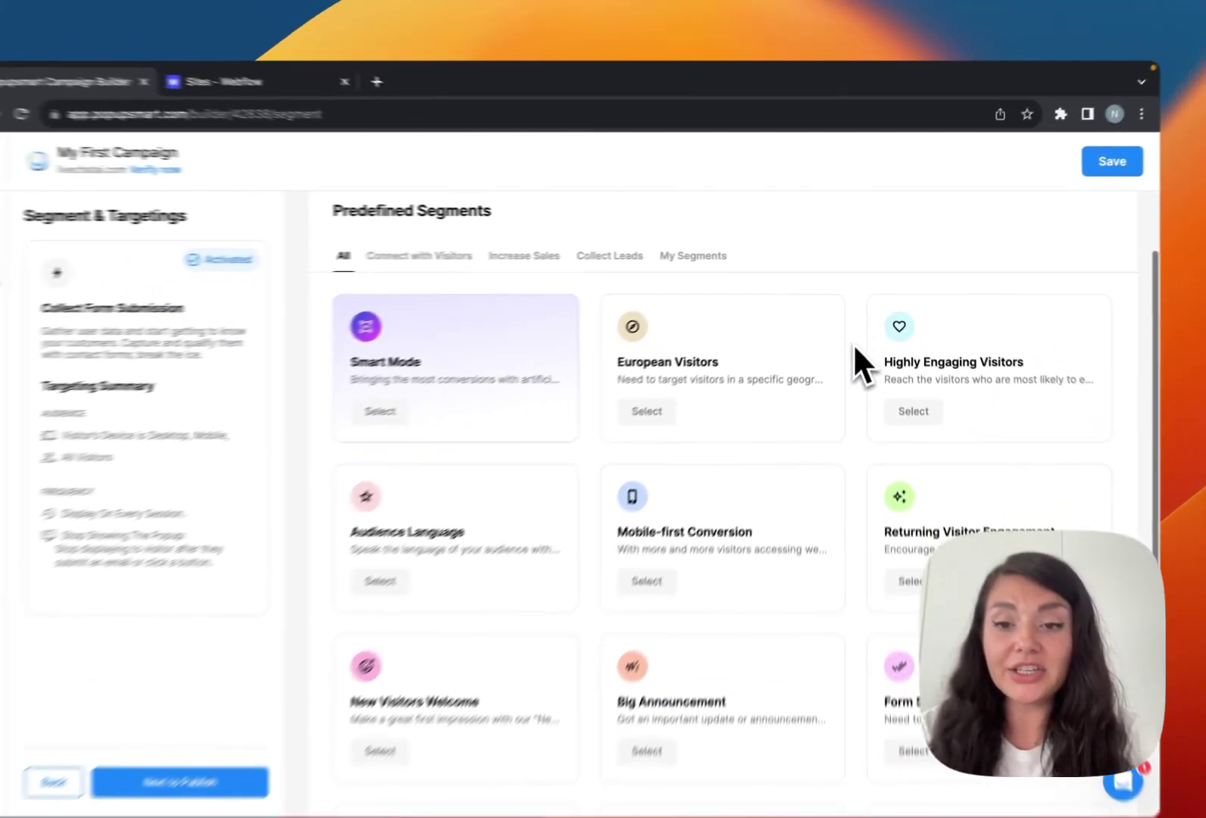
scroll(849, 591, down, 1)
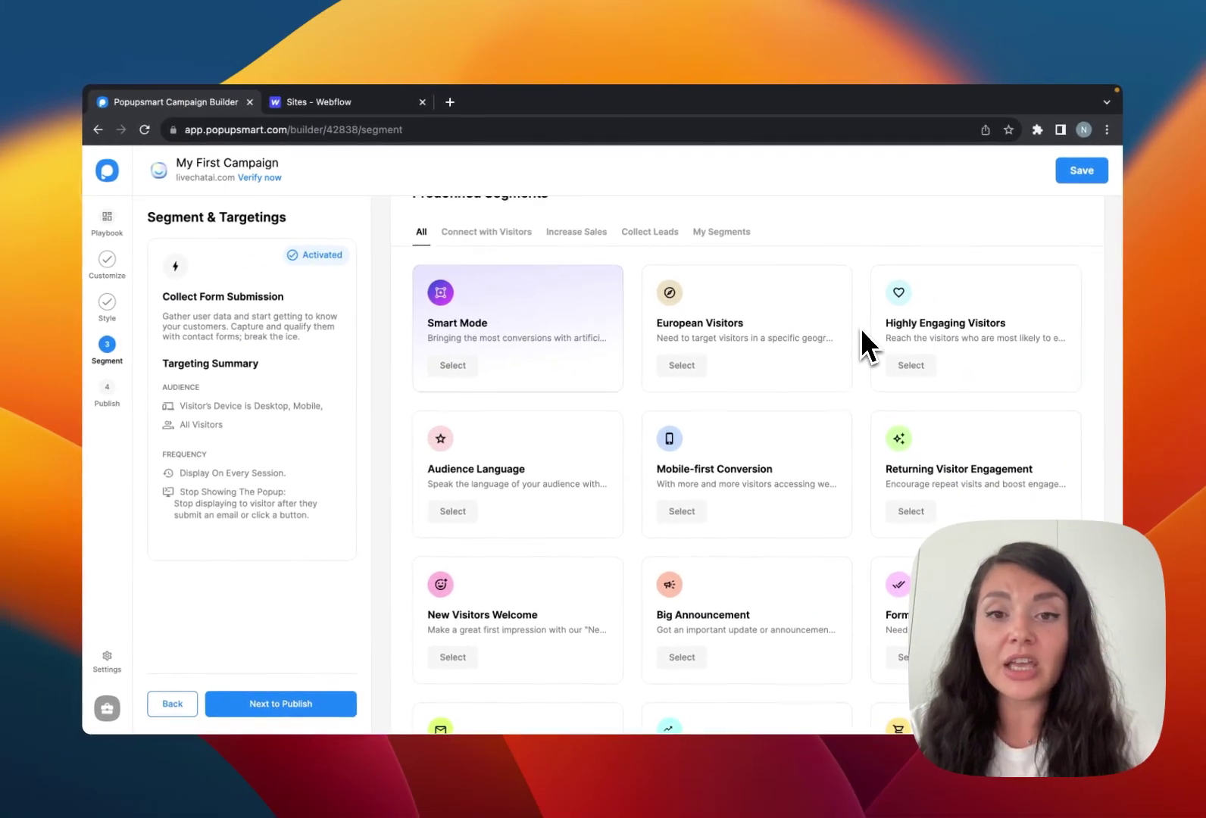
scroll(860, 328, up, 2)
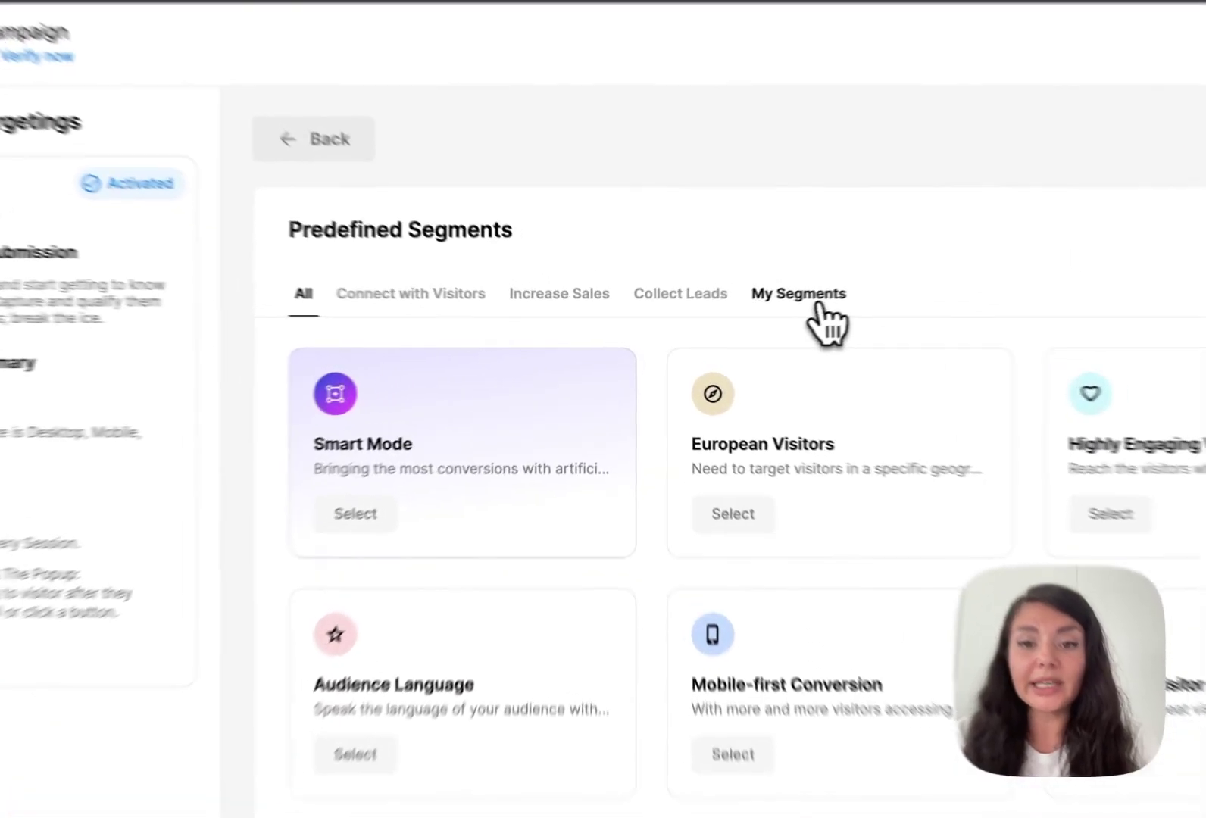
click(739, 331)
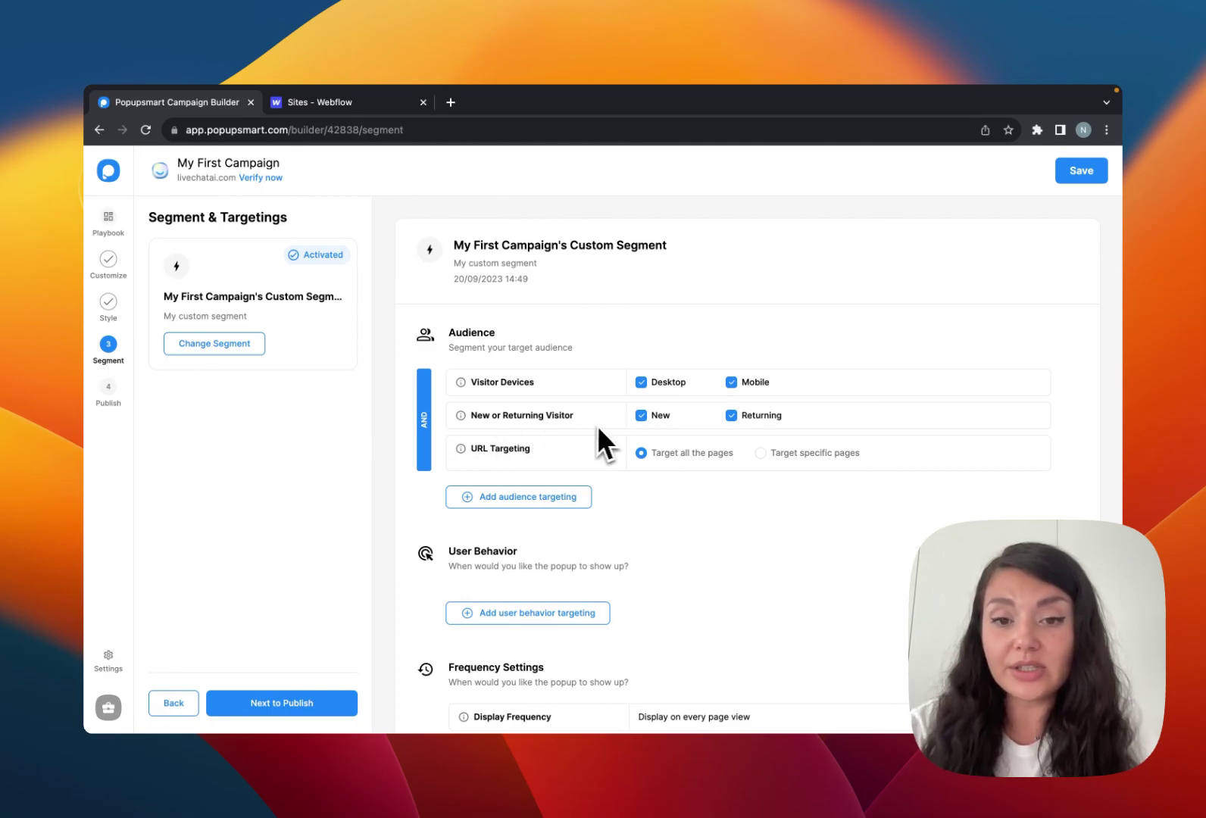
click(731, 415)
click(731, 414)
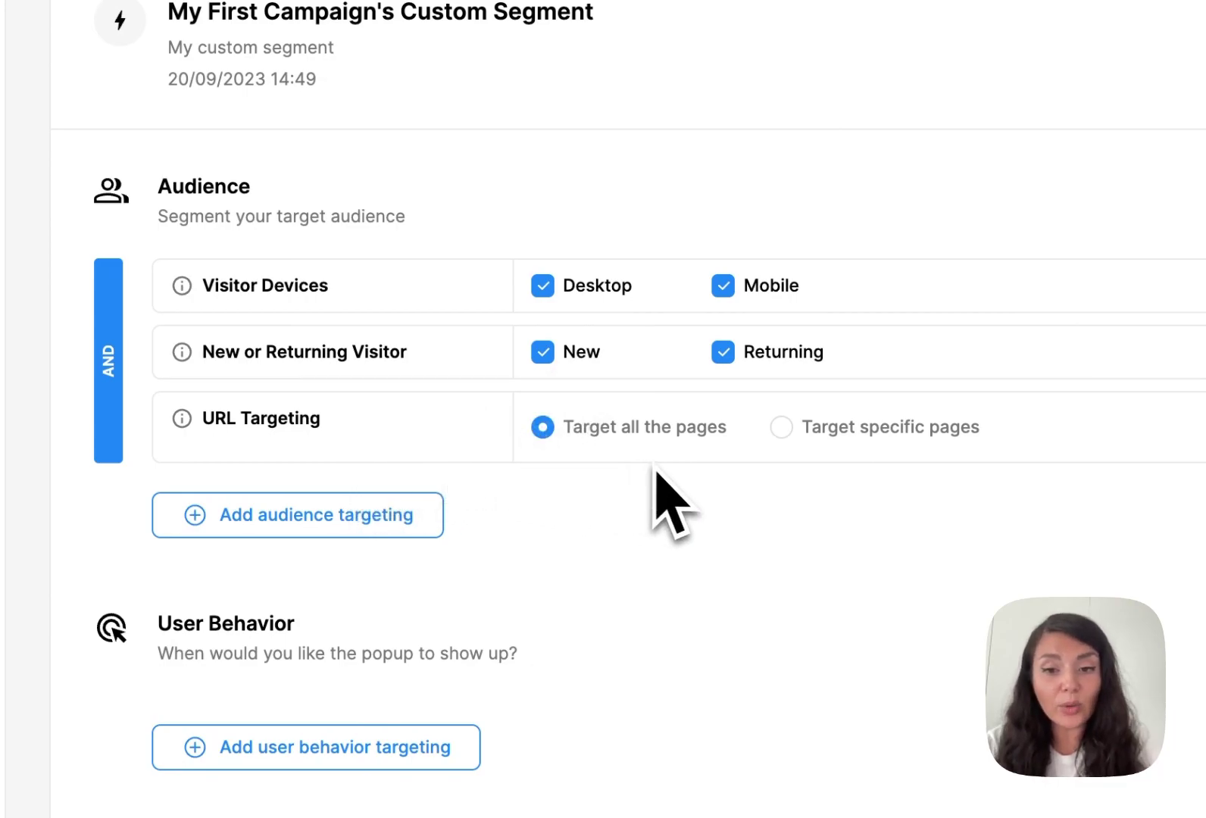
click(783, 429)
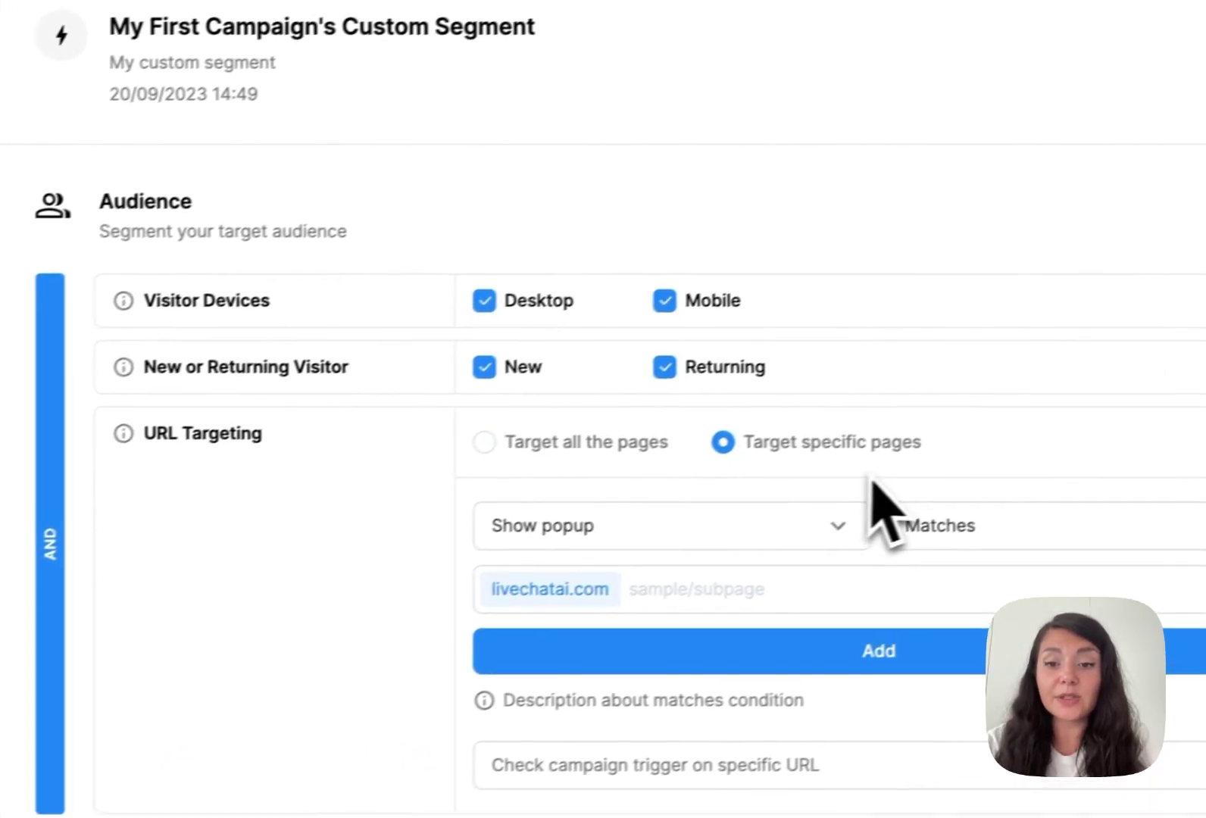
click(546, 450)
scroll(500, 450, down, 3)
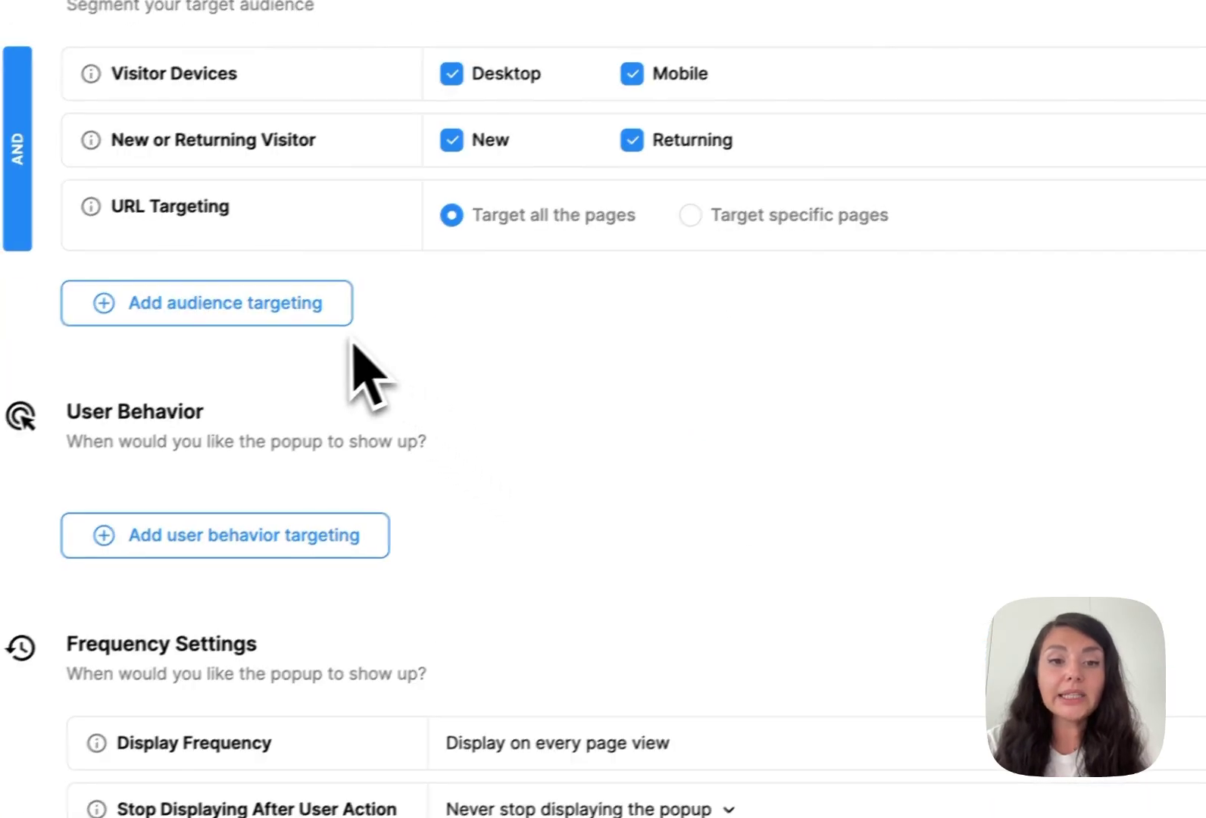
click(307, 305)
scroll(757, 530, down, 3)
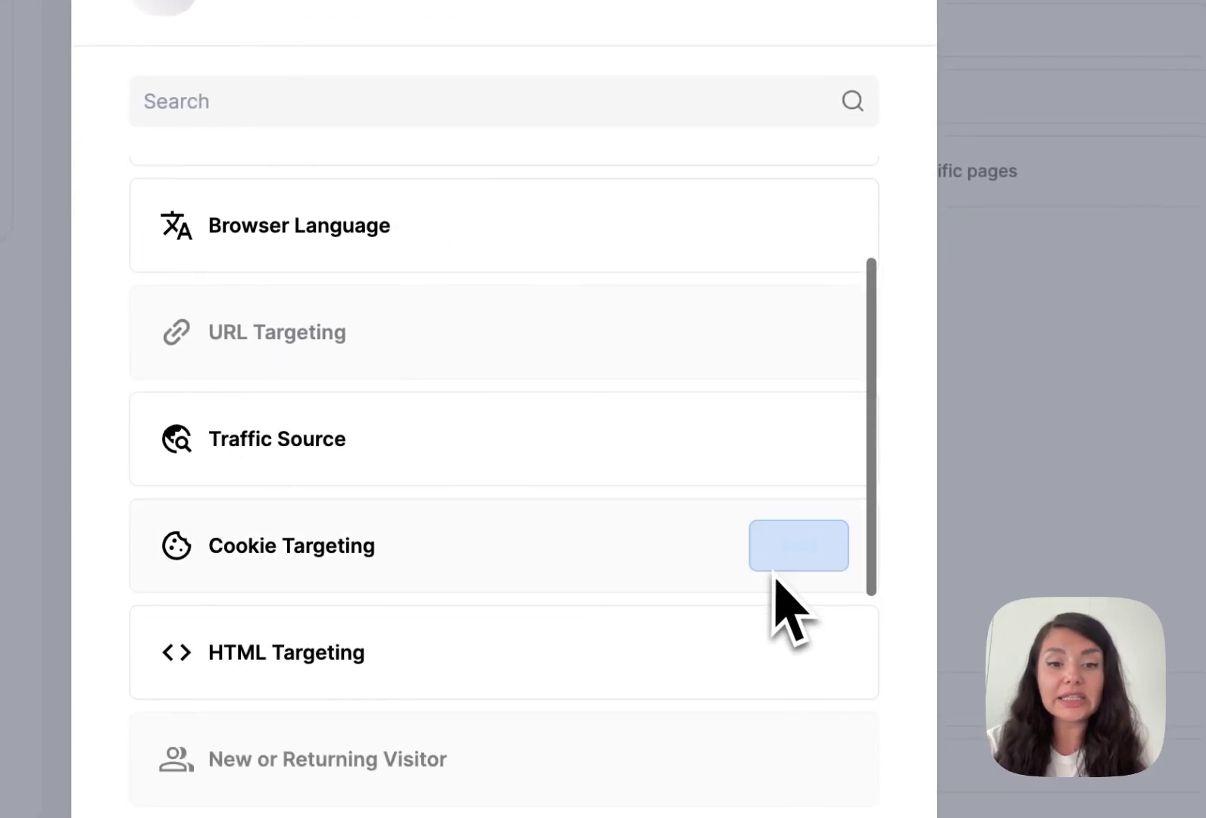
scroll(783, 580, down, 5)
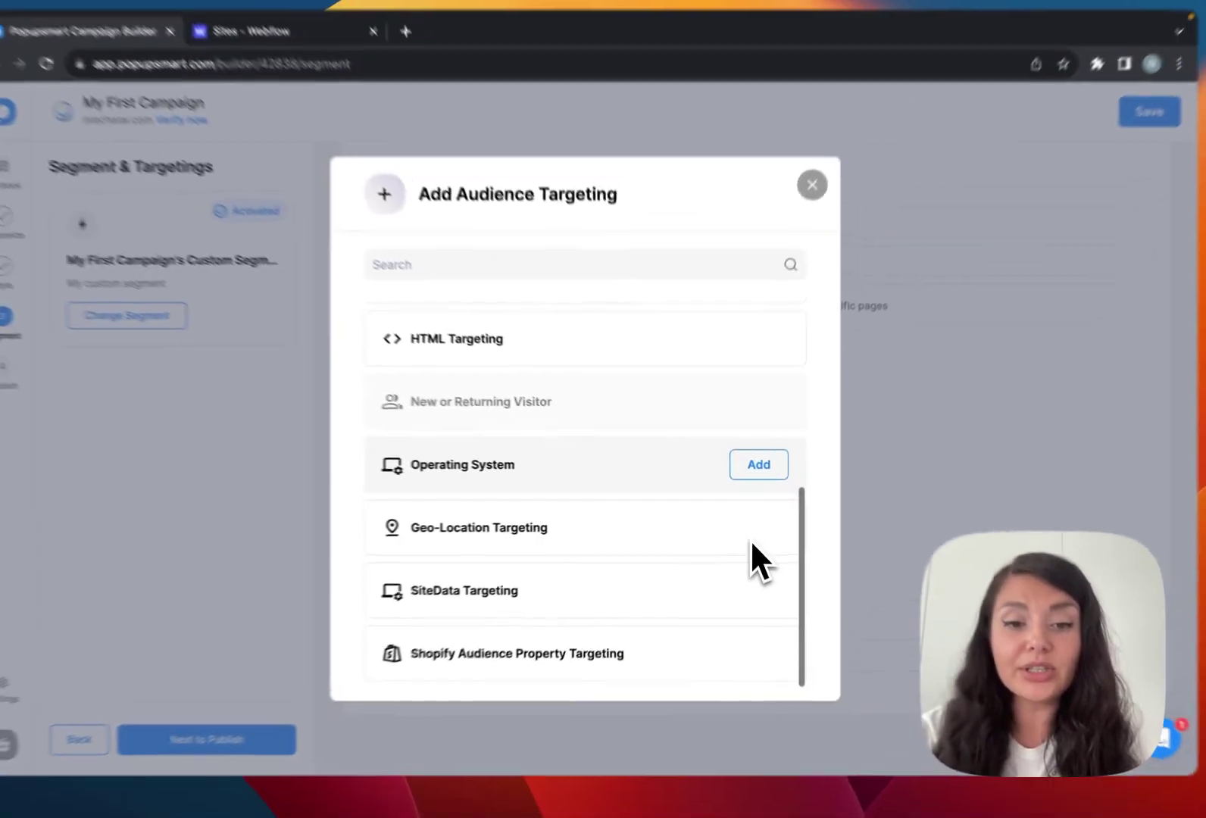
scroll(786, 565, up, 3)
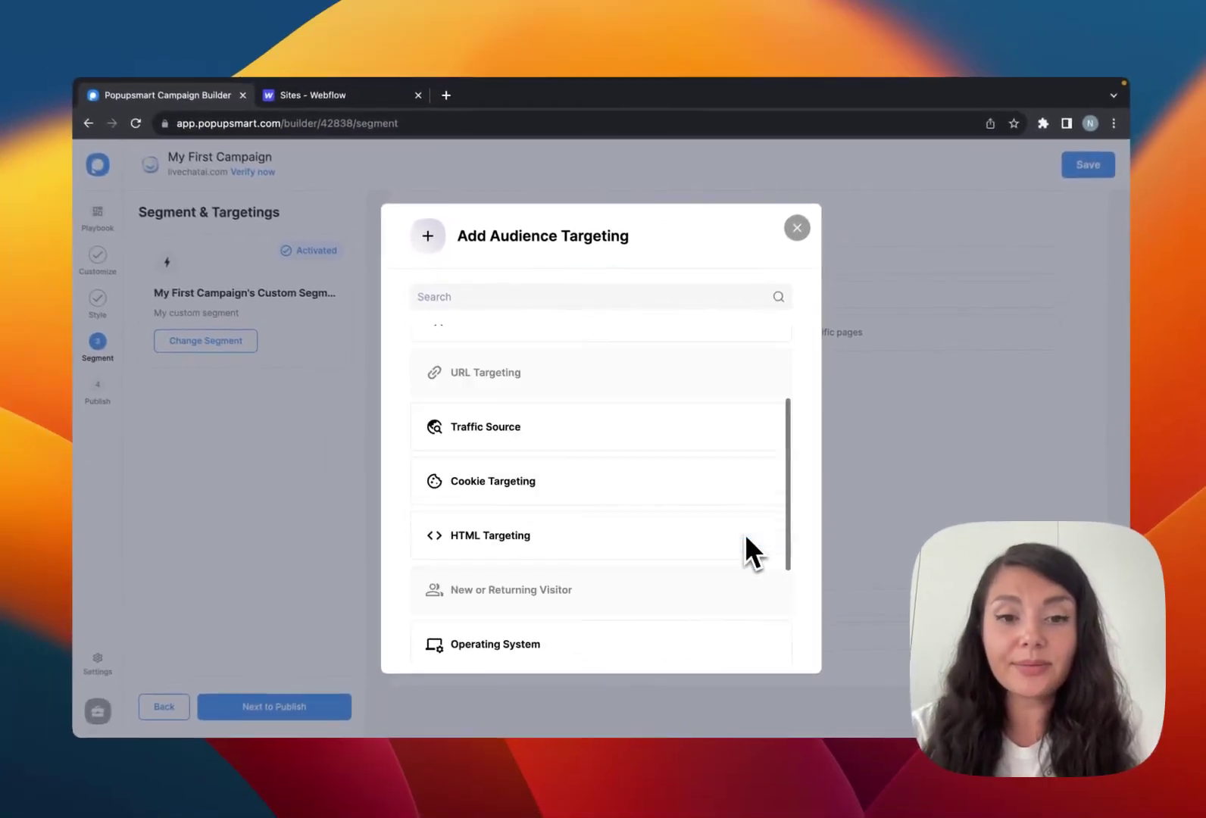
scroll(745, 533, up, 3)
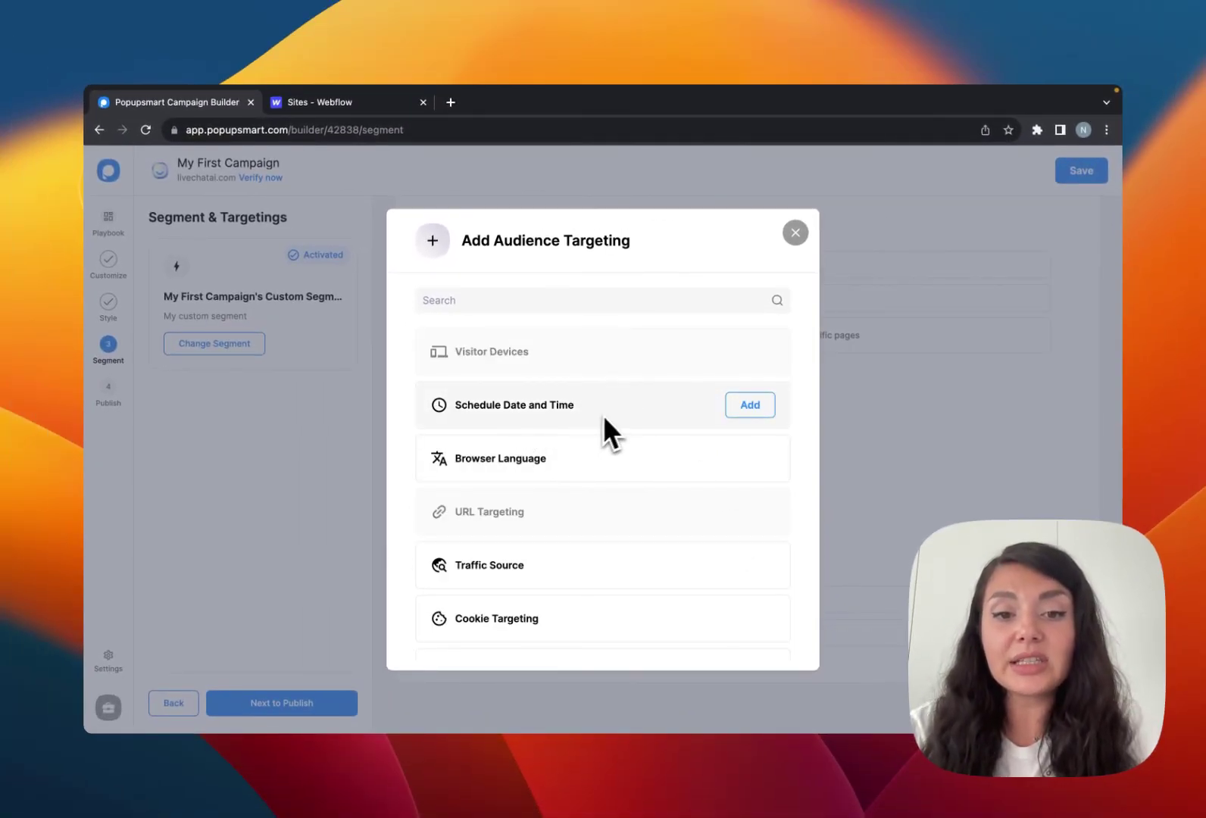
scroll(642, 403, down, 2)
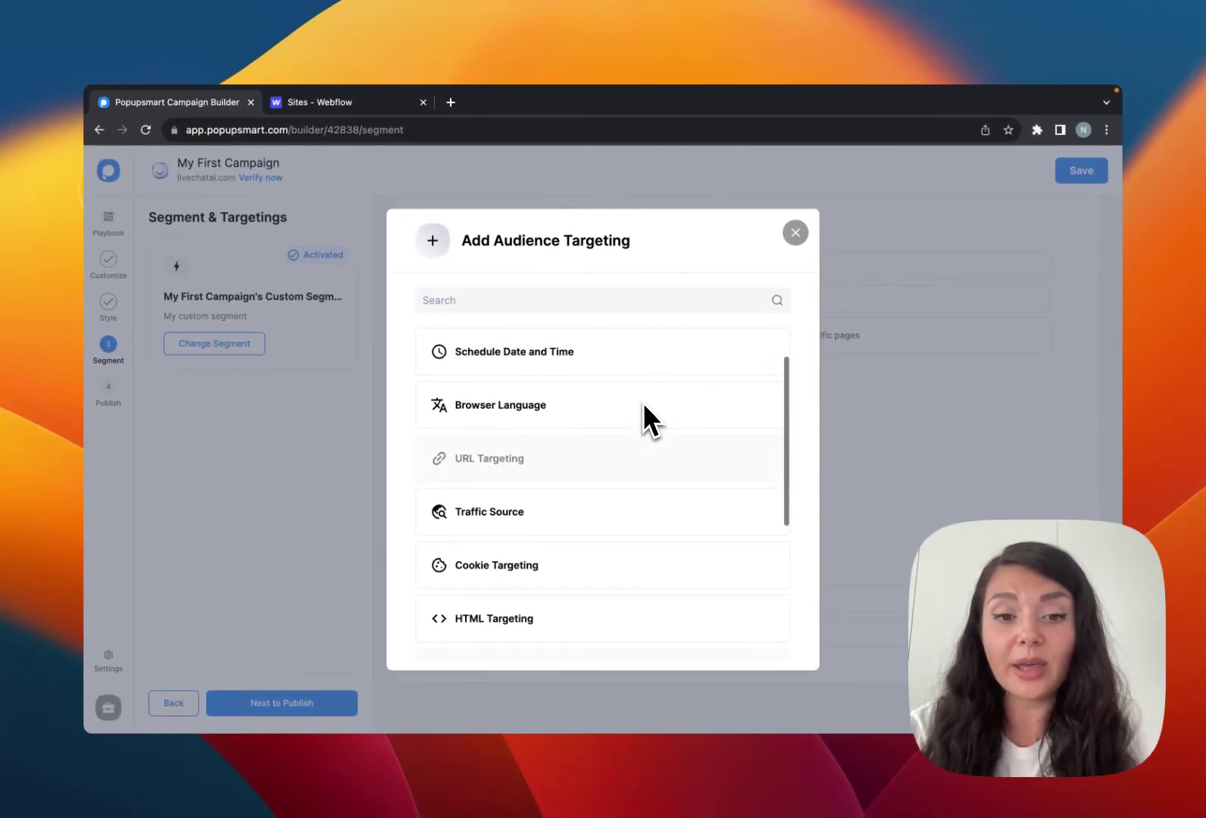
scroll(644, 406, down, 1)
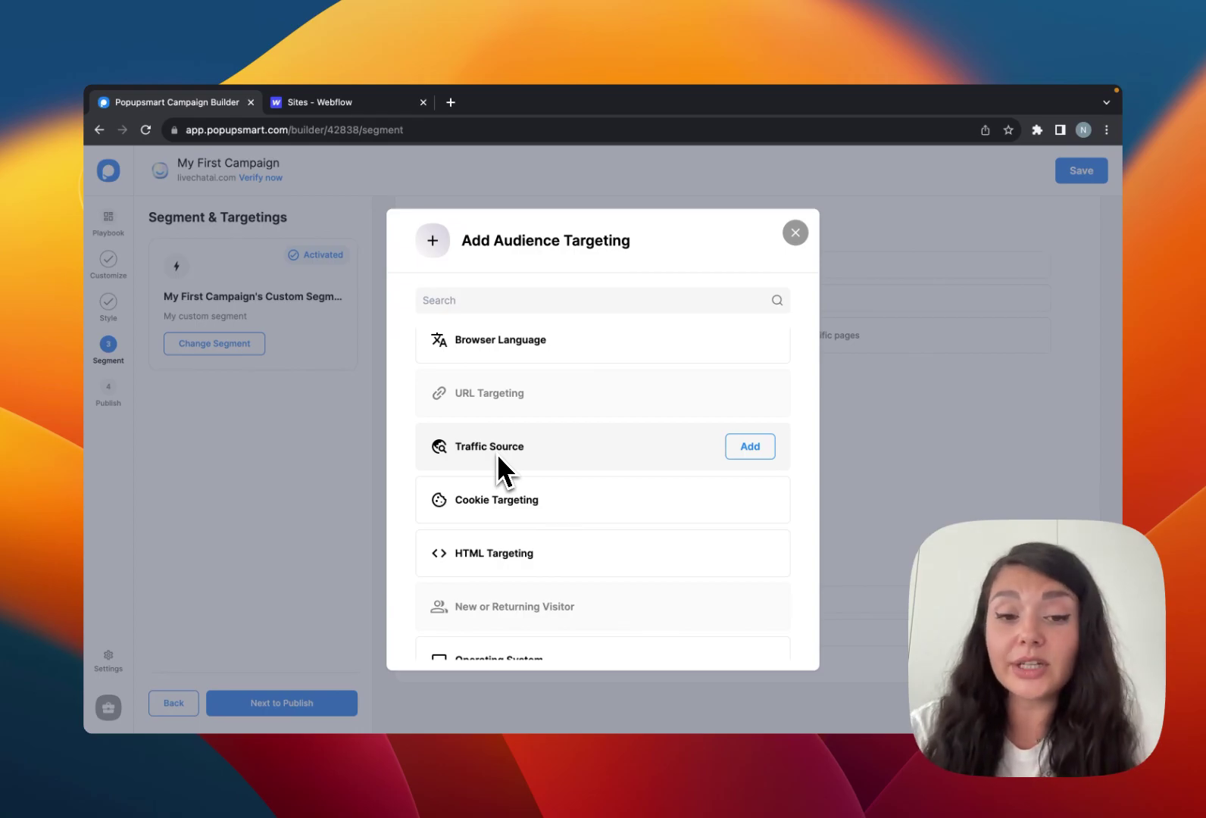
scroll(617, 459, down, 4)
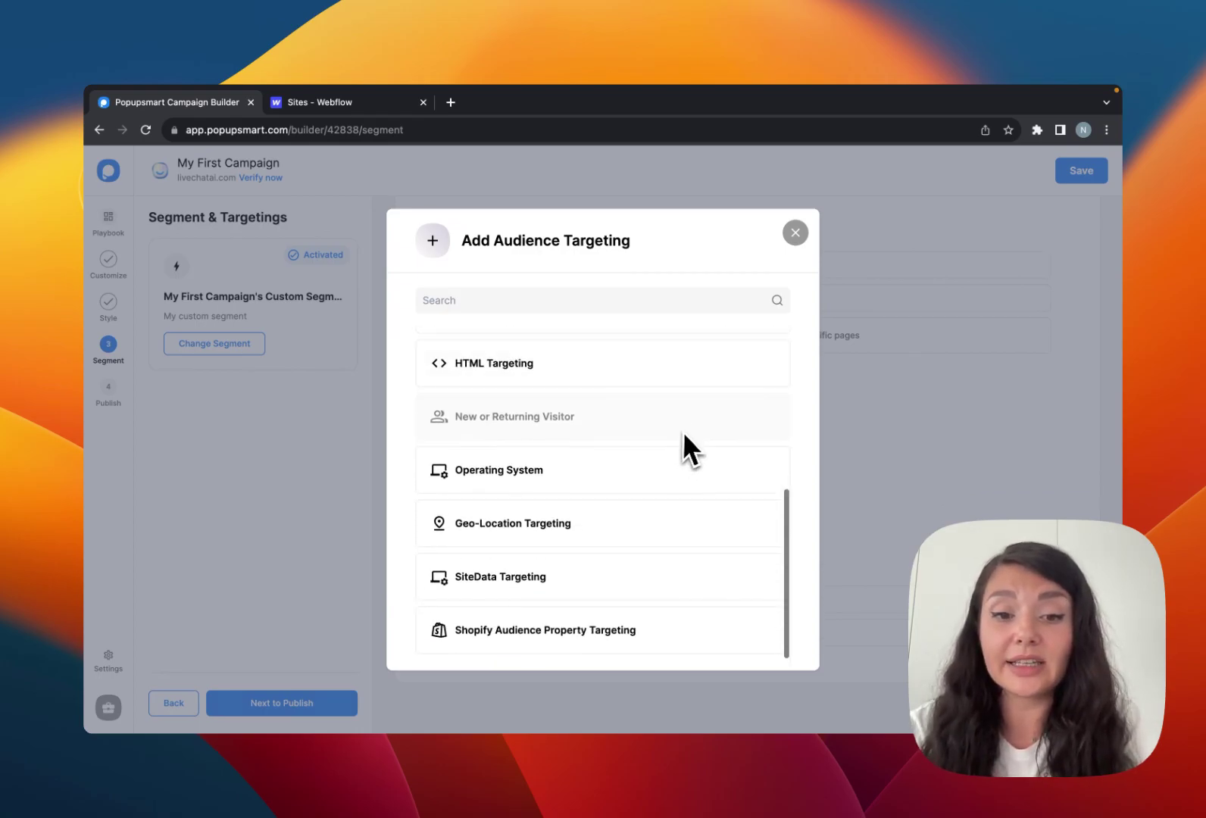
key(Escape)
Step: Add scroll-percentage (20%) and inactivity (10 s) user behavior triggers
click(585, 507)
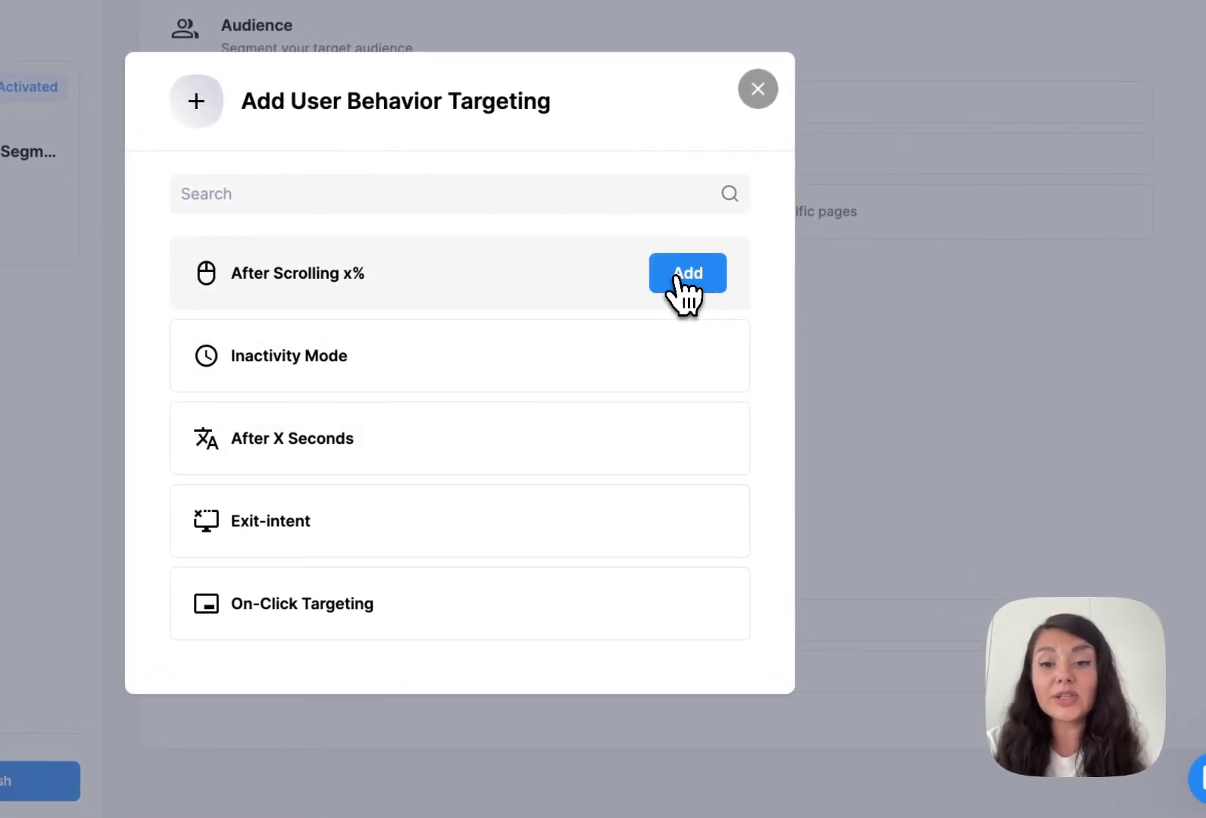
click(683, 282)
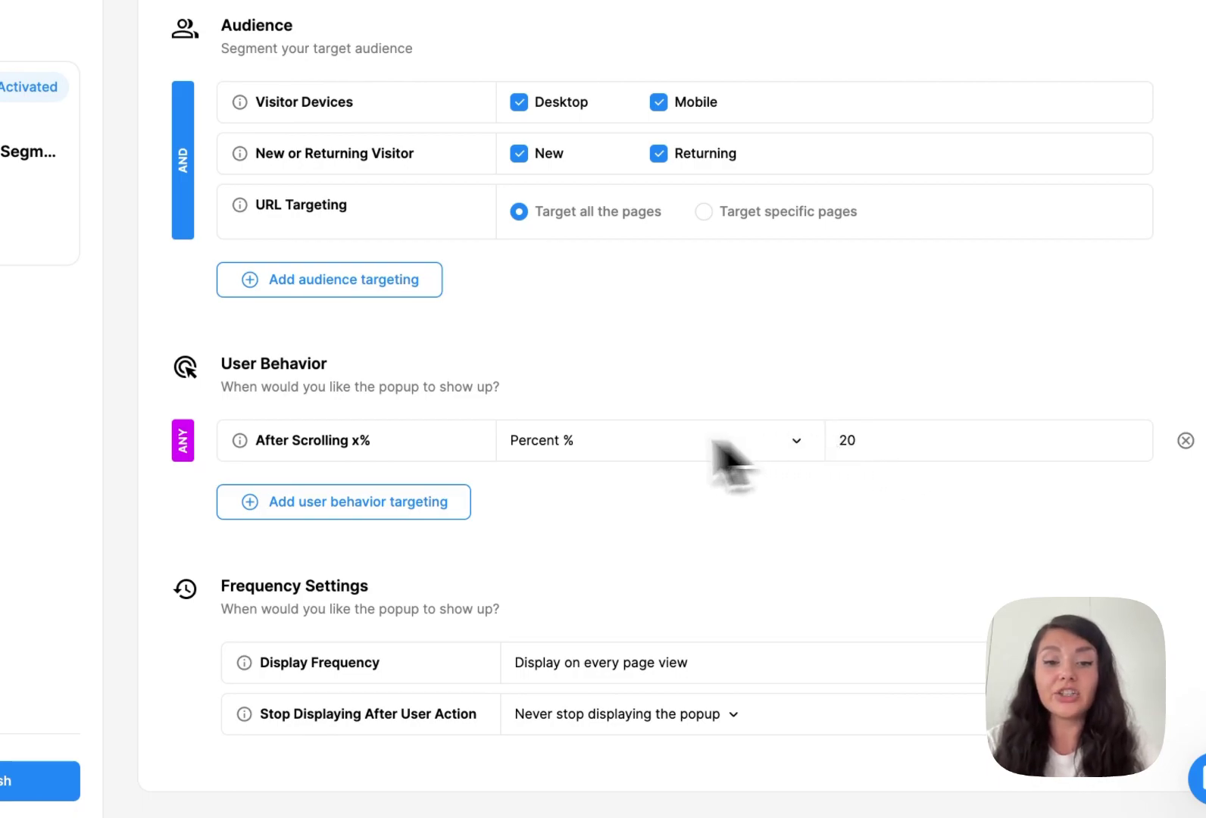
click(436, 493)
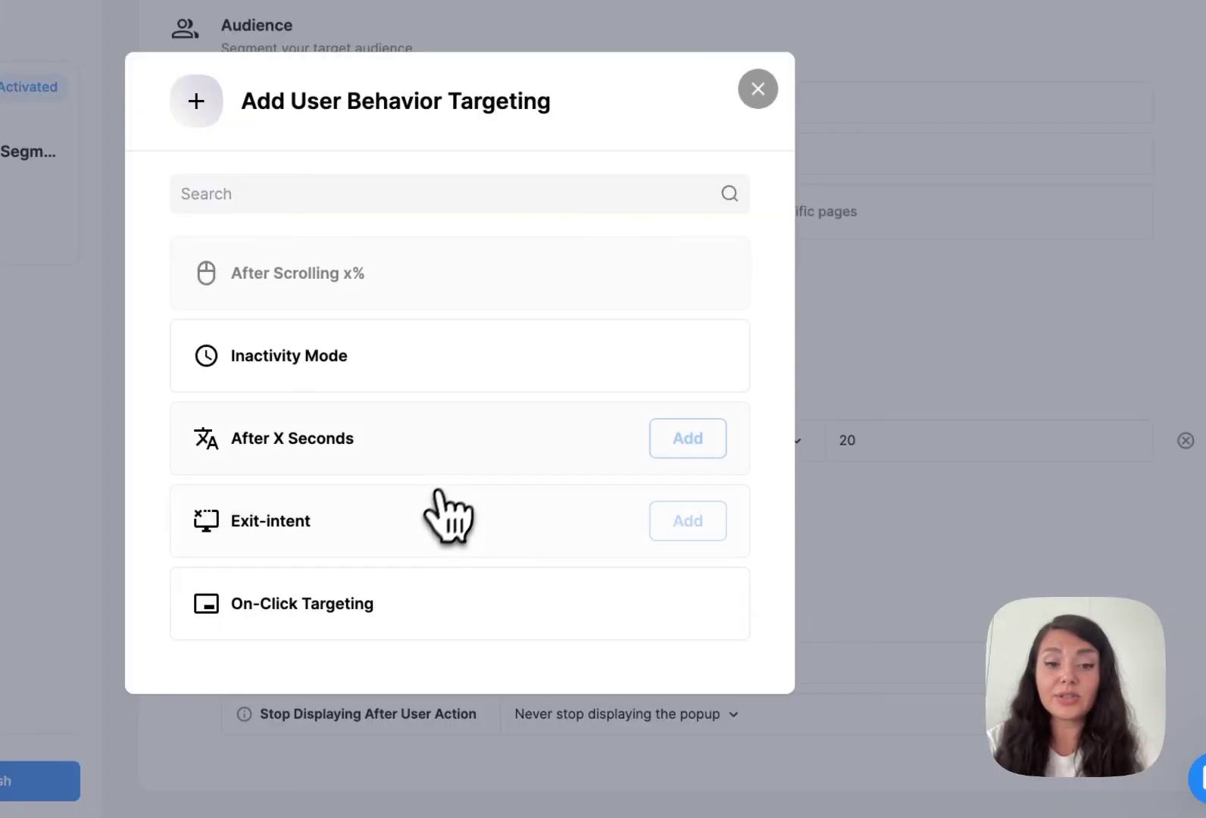
click(665, 361)
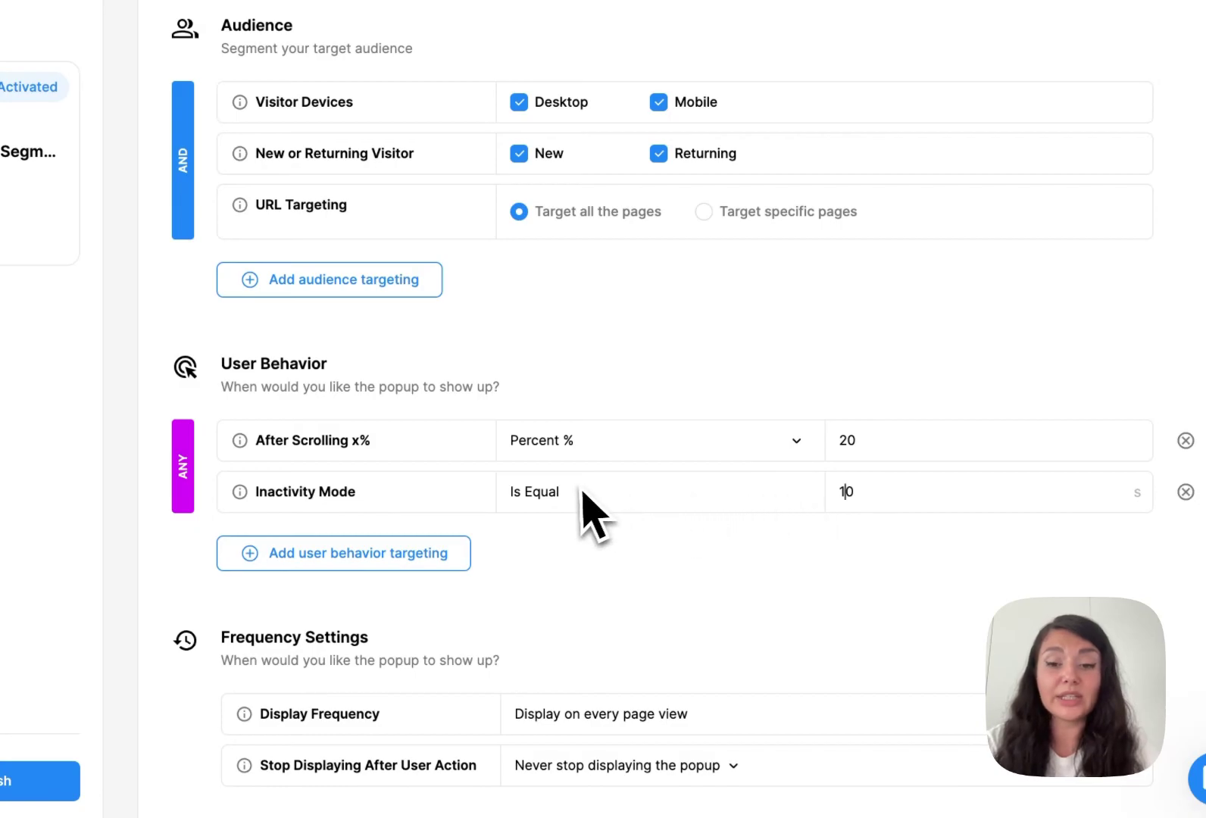
Step: Add an Exit Intent trigger with Medium sensitivity
click(450, 554)
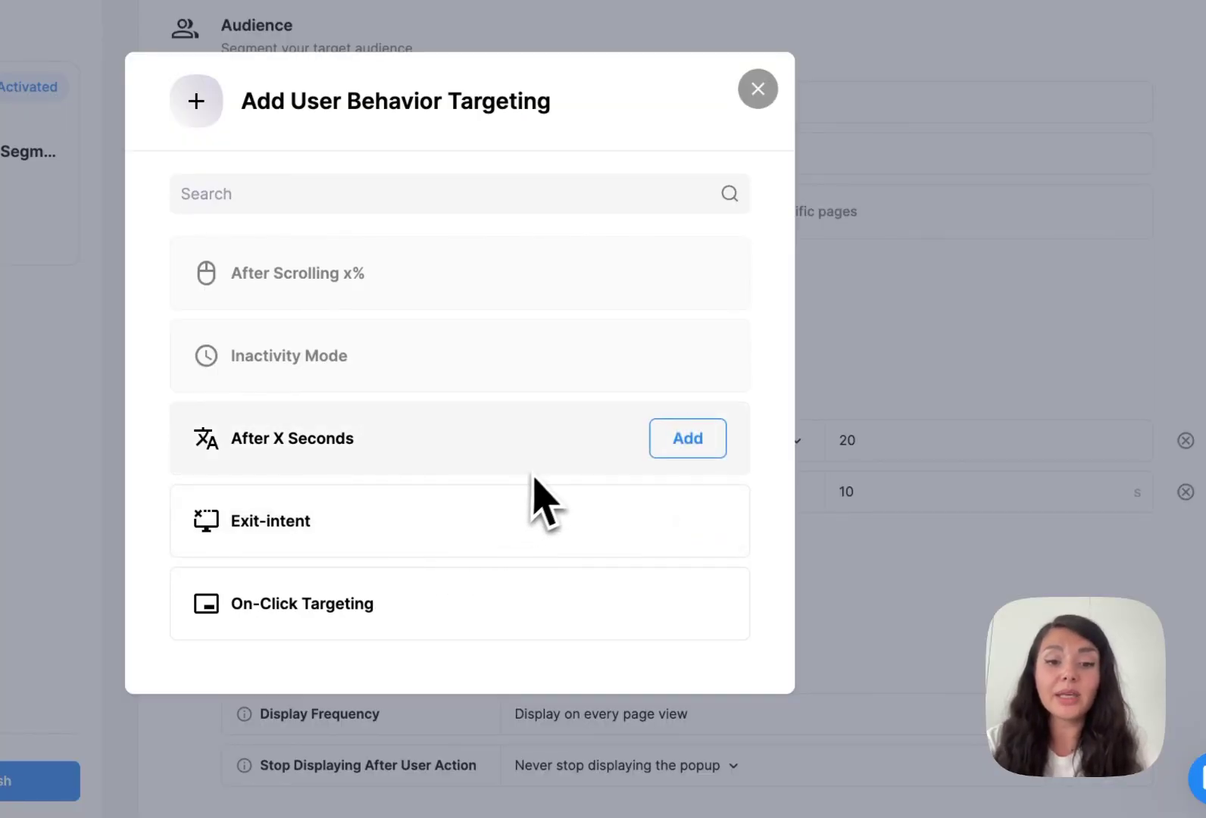
click(667, 524)
click(671, 539)
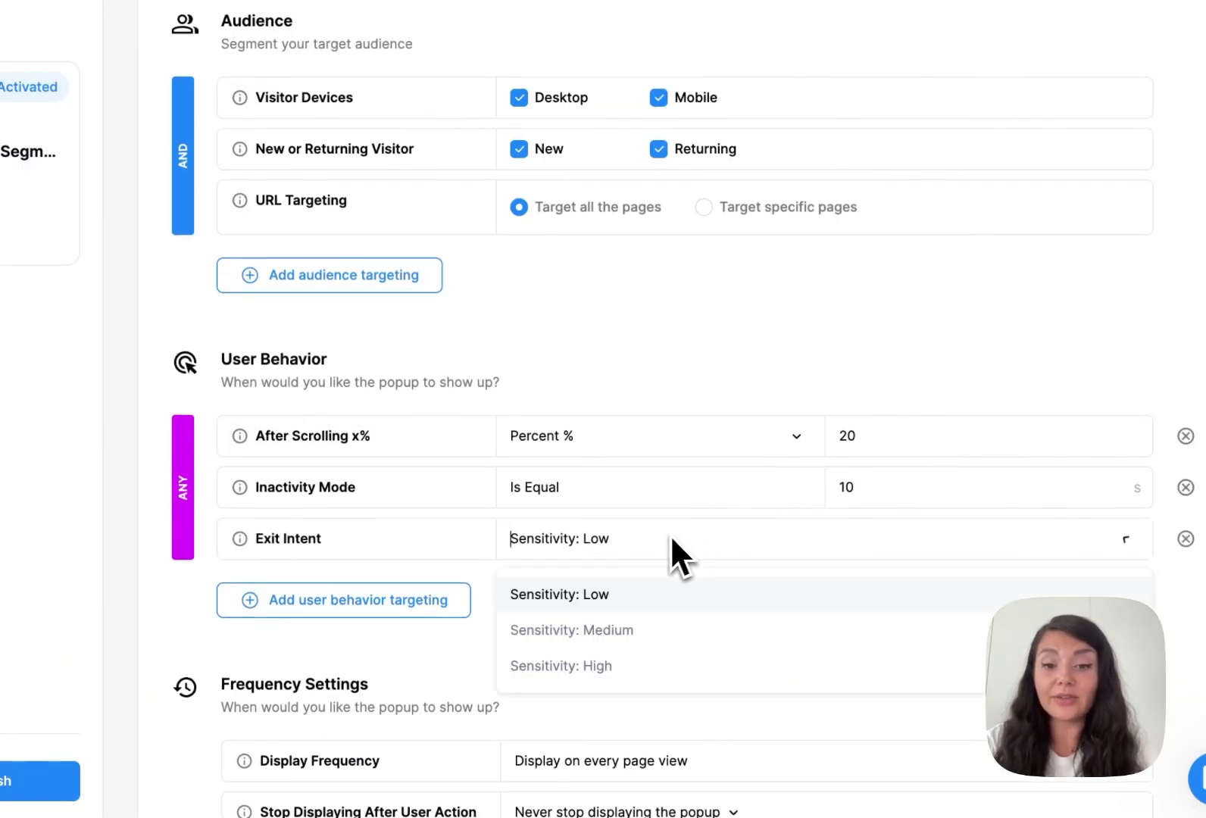
click(645, 624)
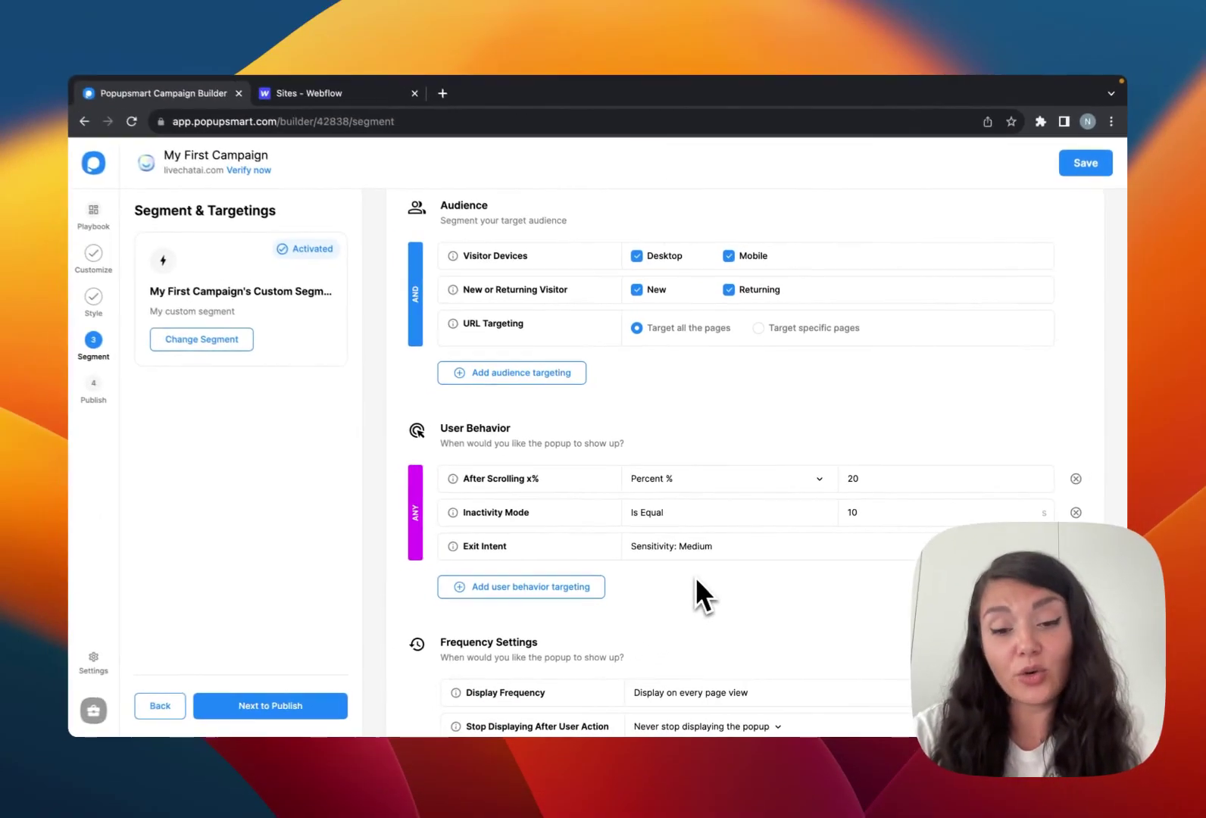
scroll(699, 571, down, 3)
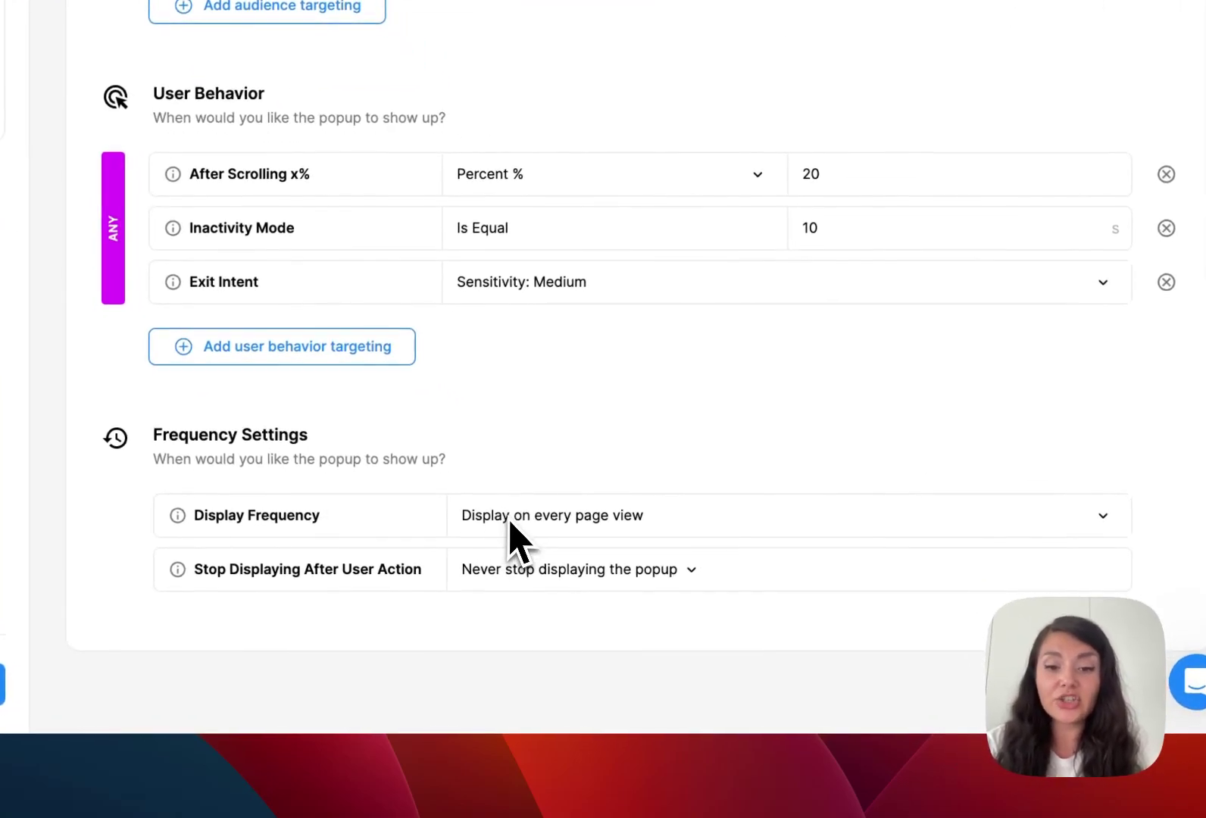
Step: Set the display frequency to once every 1 day
click(523, 525)
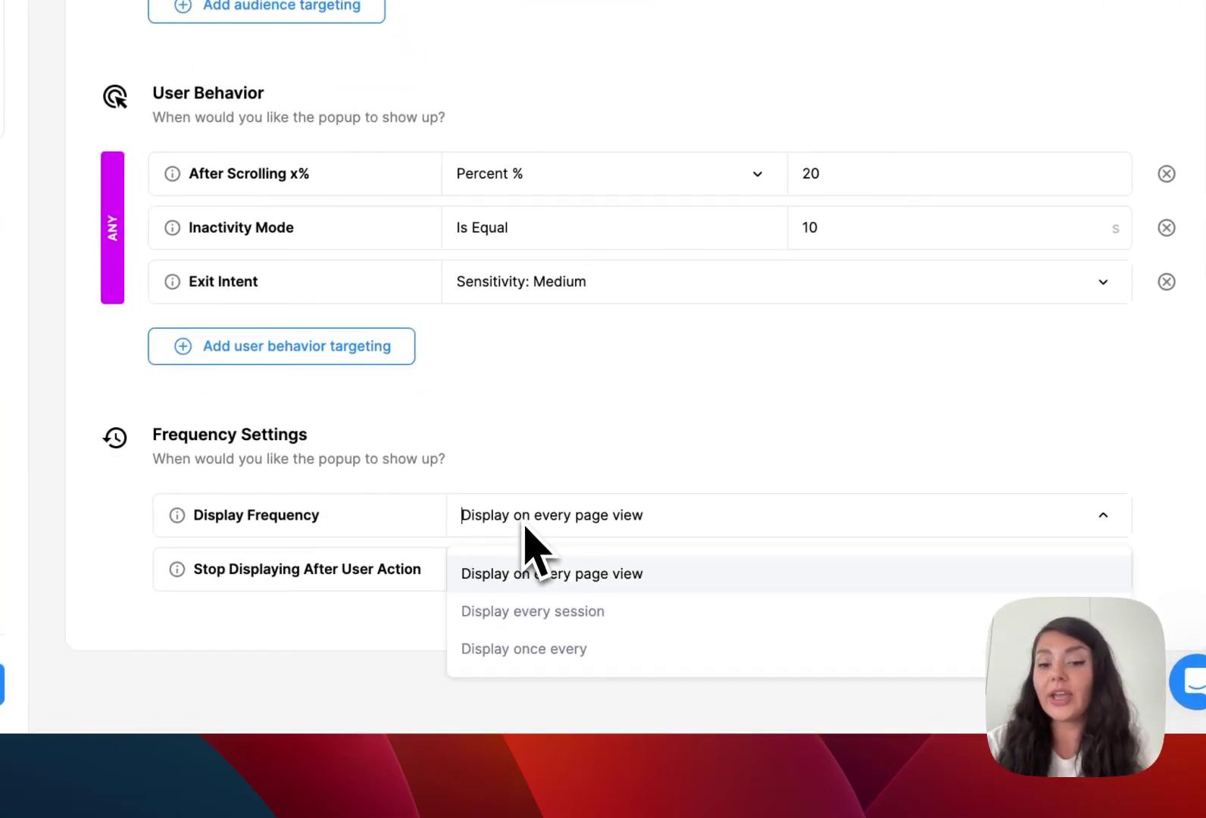
click(542, 645)
click(947, 523)
click(952, 552)
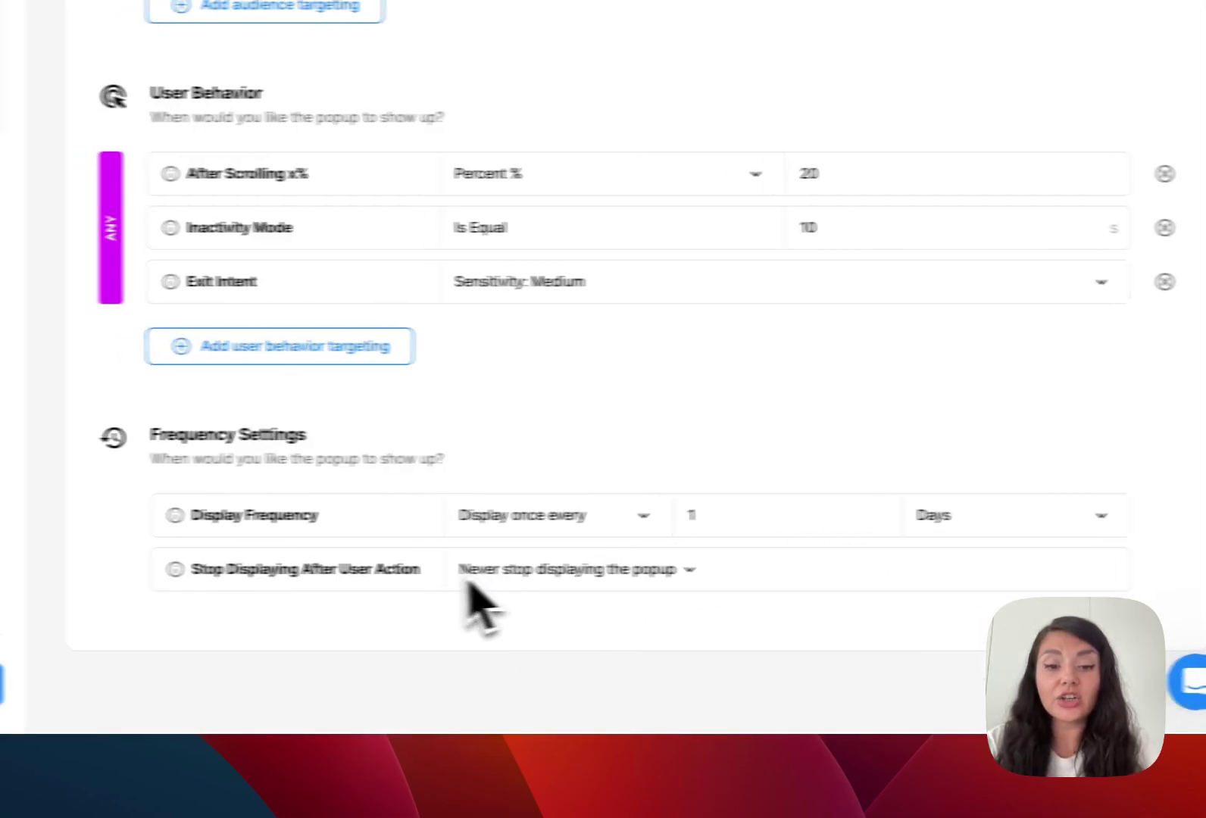
Step: Stop showing the popup after a visitor submits an email or clicks a button
click(501, 573)
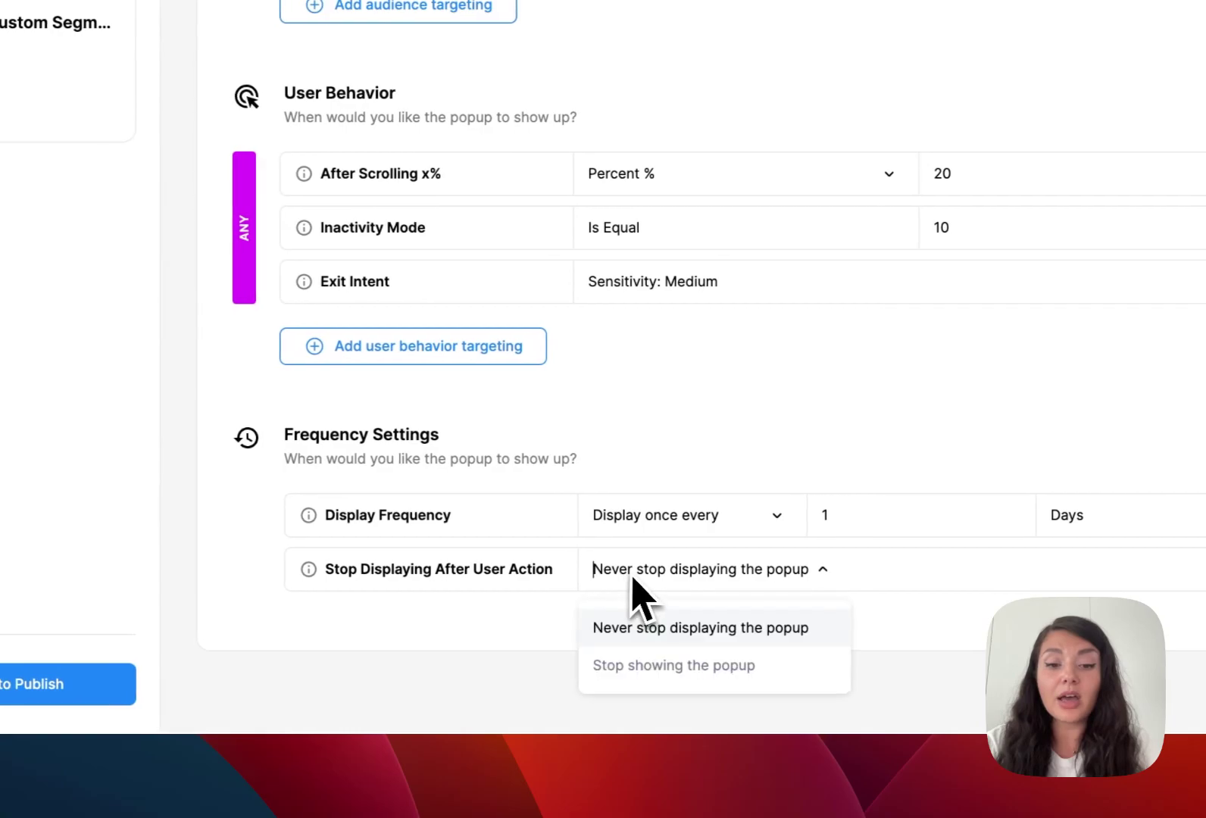
click(515, 658)
scroll(652, 656, down, 2)
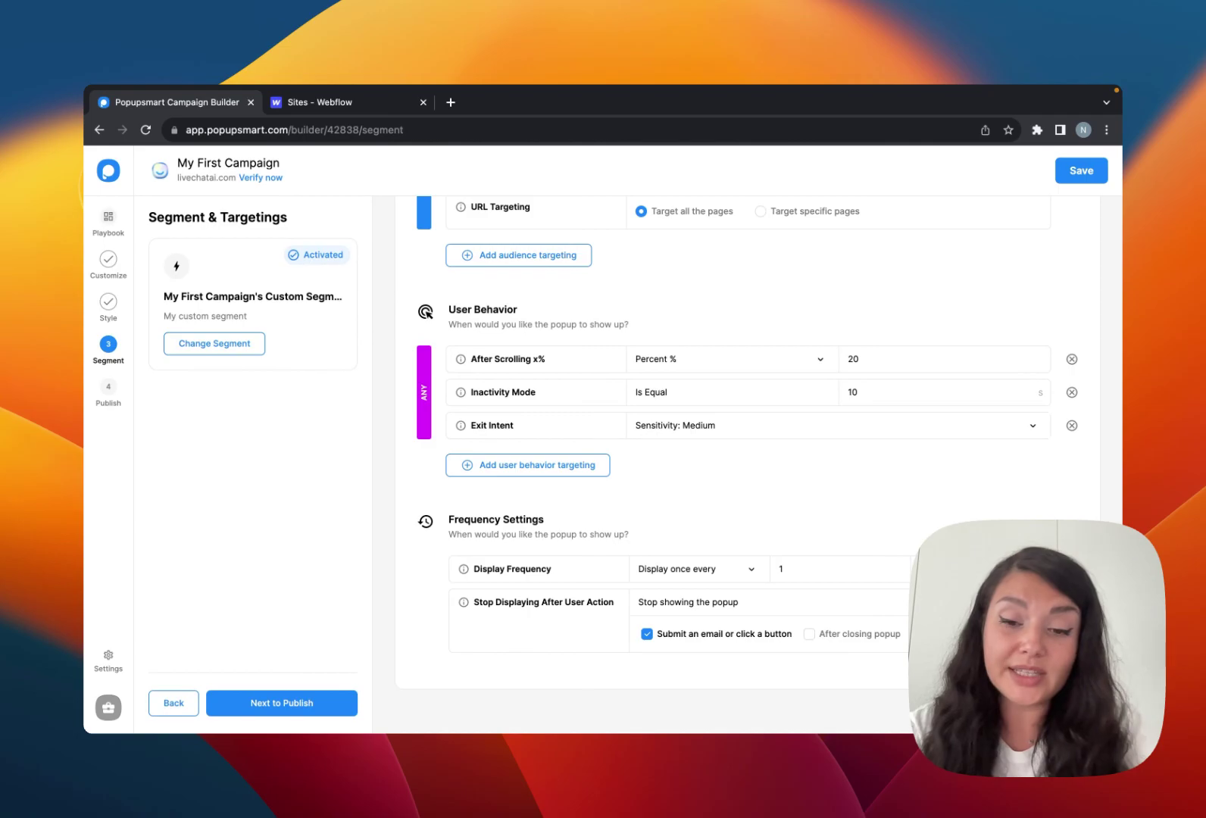
scroll(352, 499, up, 4)
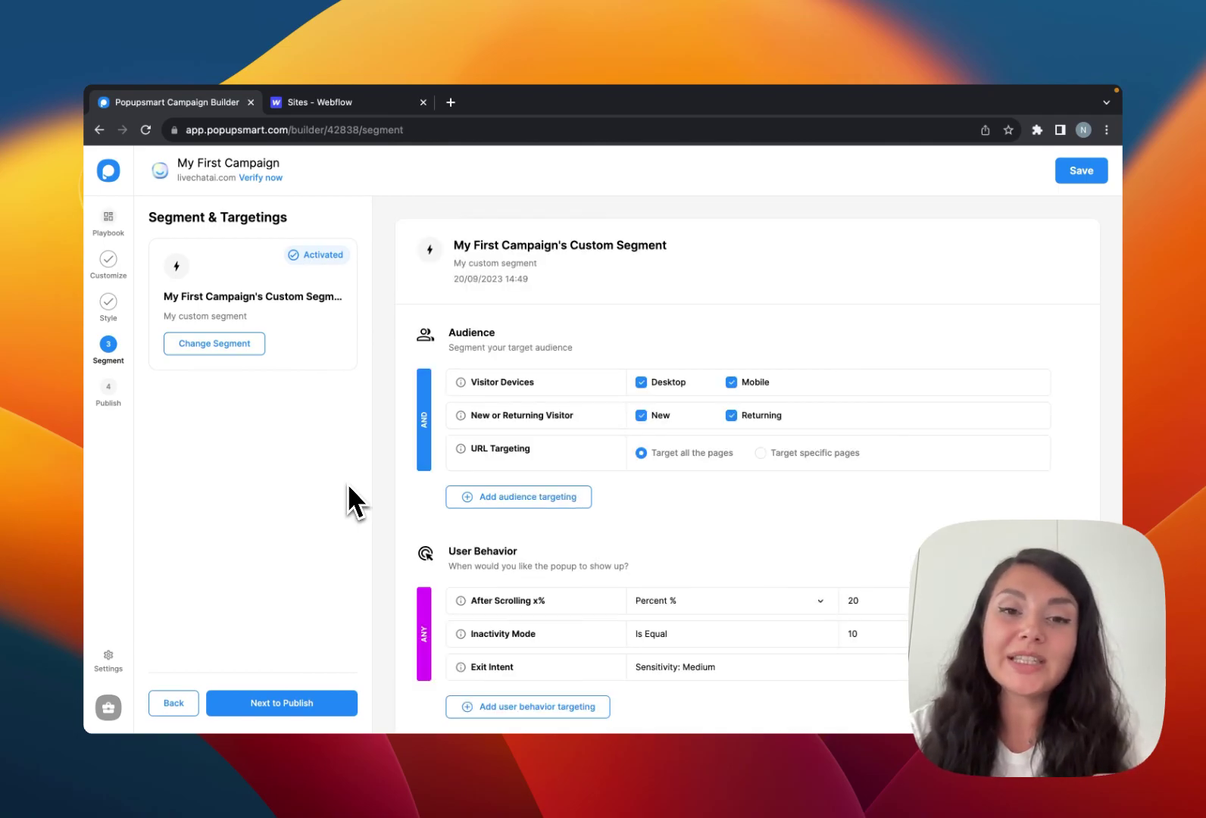
click(292, 708)
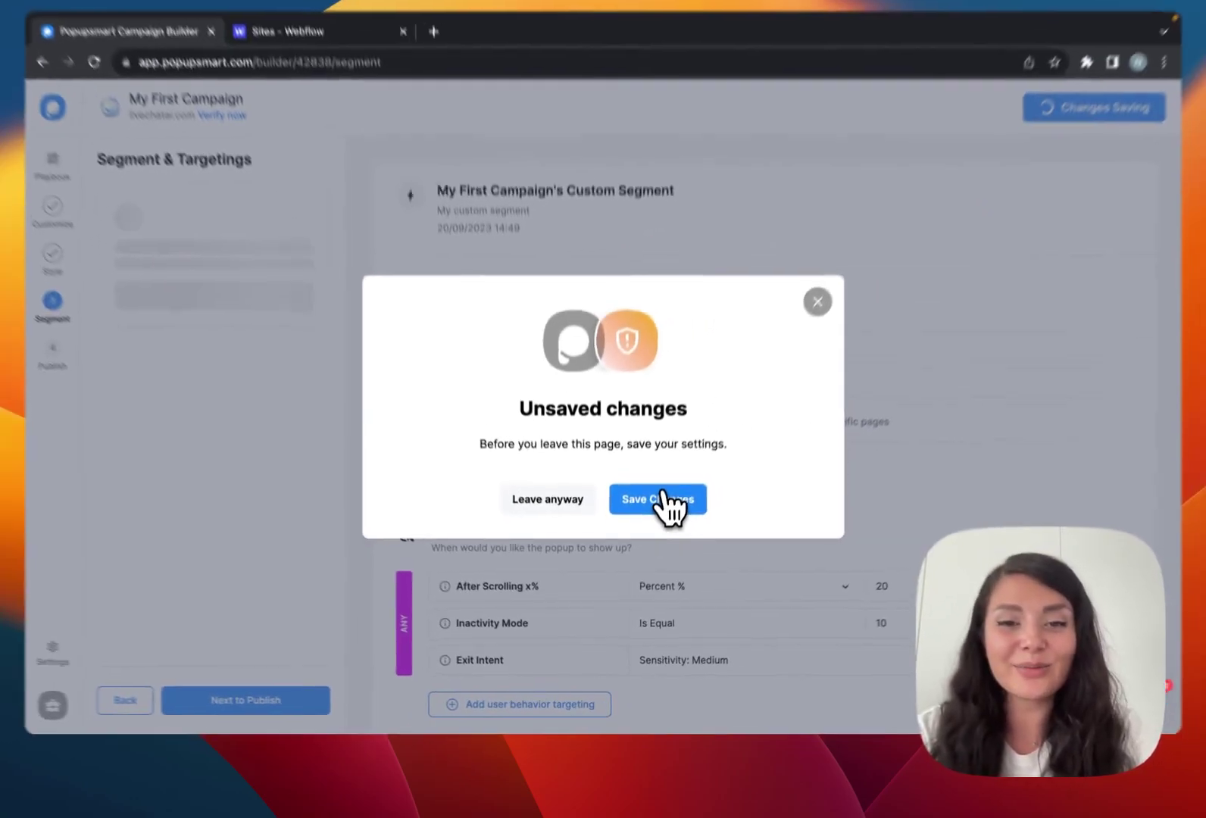
Step: Save the segment changes and glance at the Targeting Summary
click(731, 314)
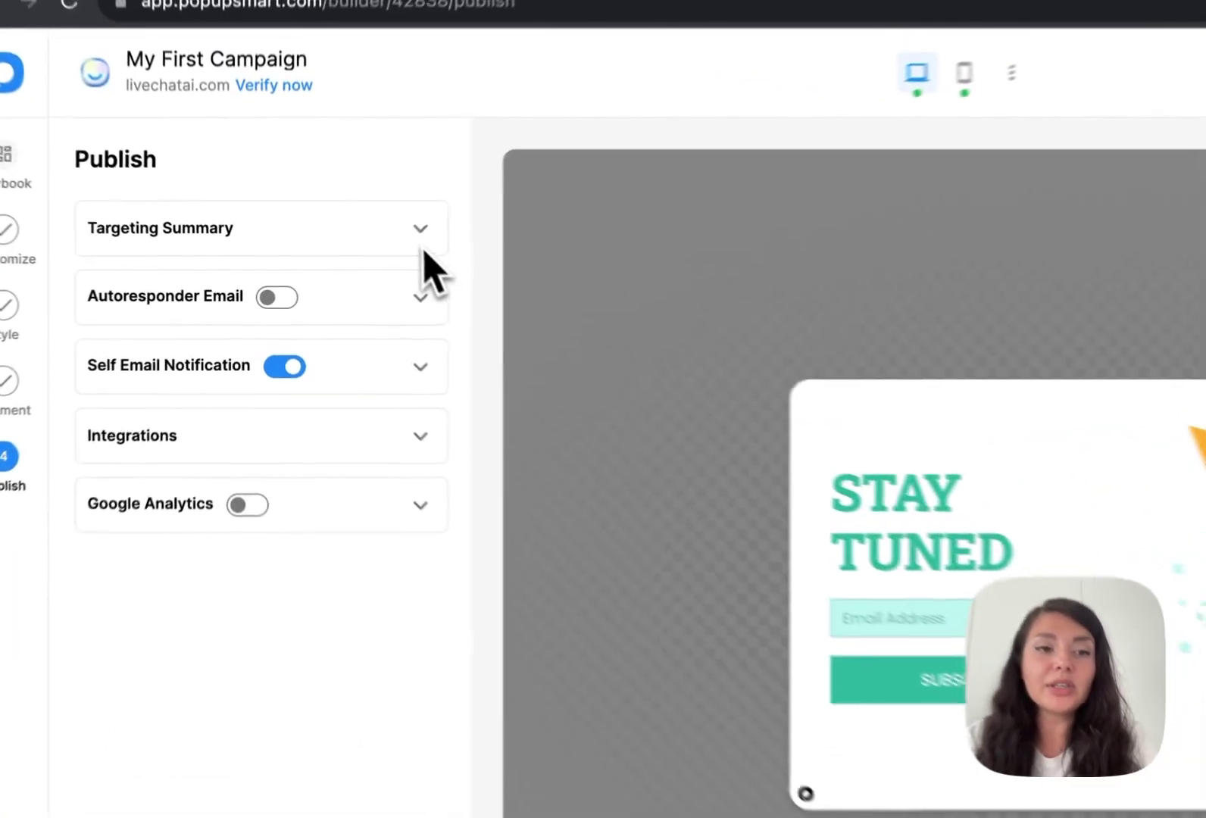
click(342, 262)
click(341, 262)
Step: Review the Autoresponder Email setup, then close it without enabling it
click(431, 296)
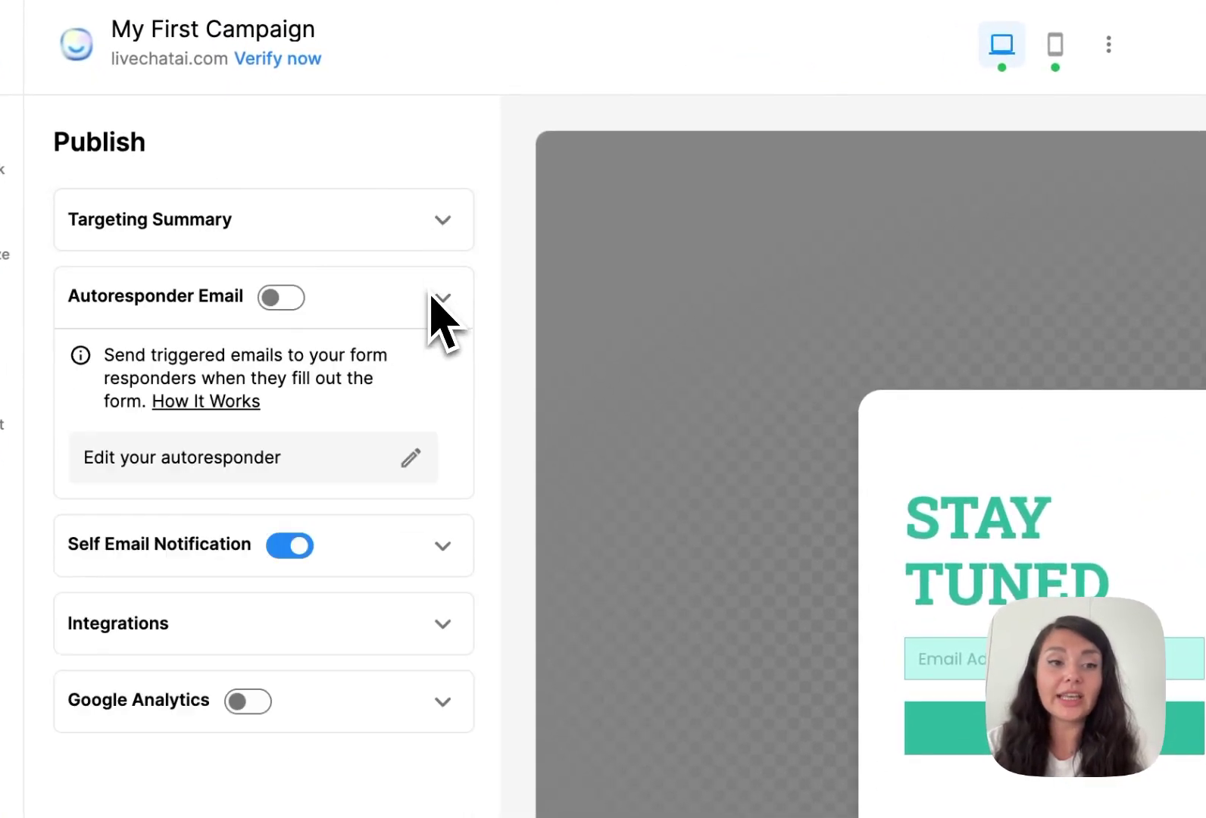
click(417, 456)
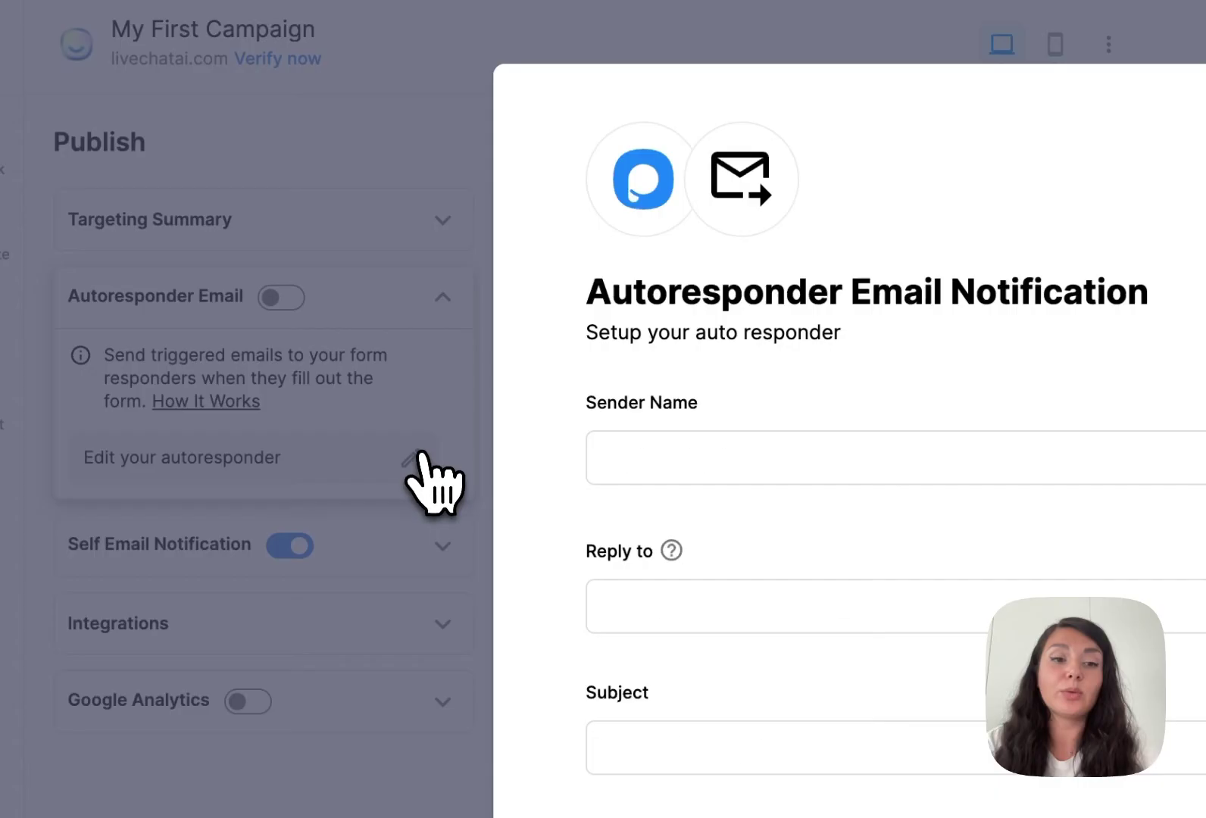
scroll(1159, 693, down, 5)
scroll(797, 651, down, 3)
scroll(808, 283, up, 5)
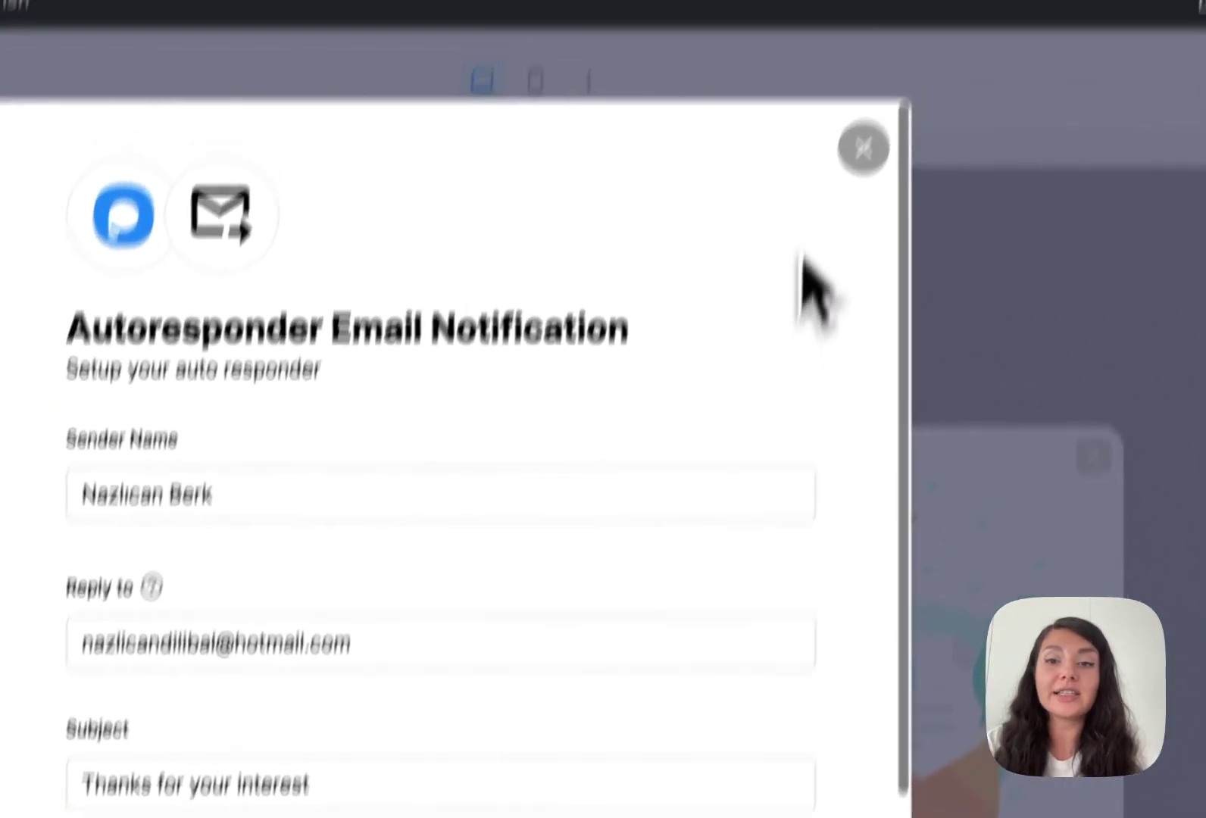
click(1019, 67)
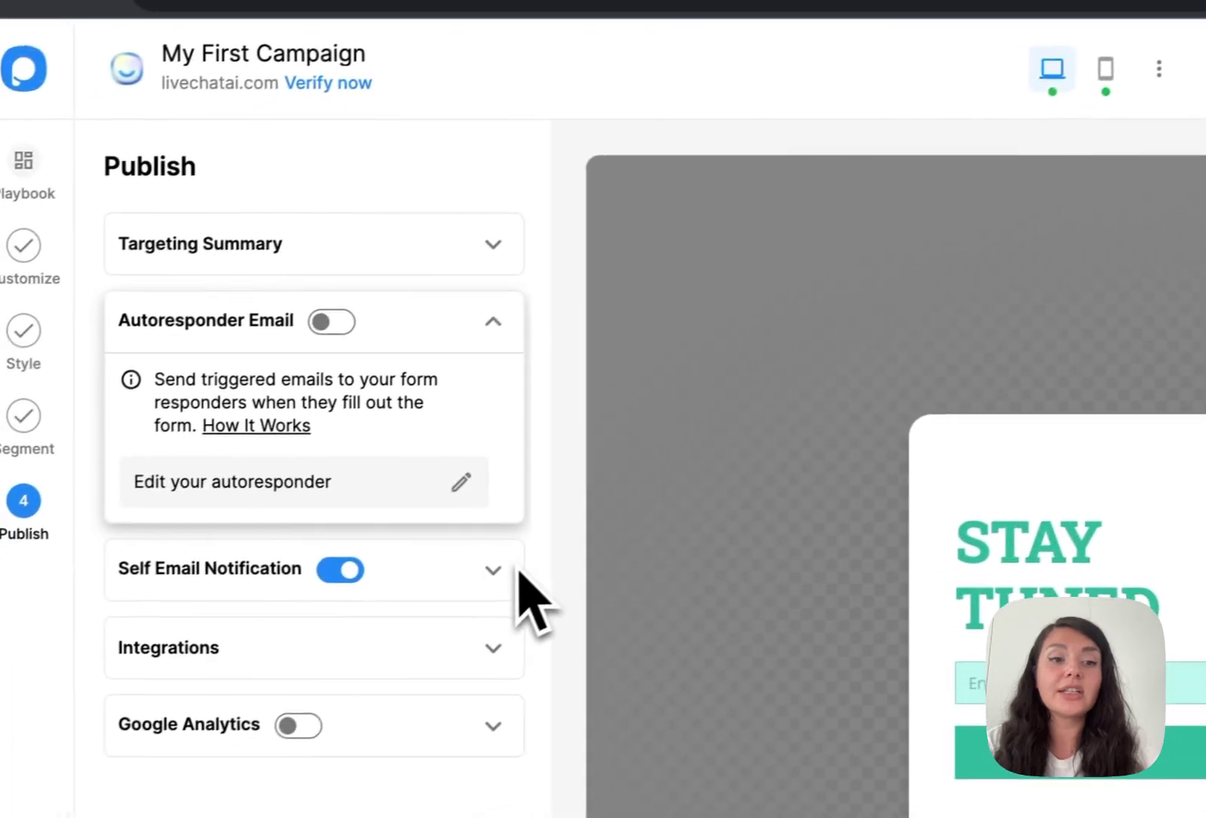
Step: Expand the Self Email Notification, Integrations and Google Analytics sections
click(375, 615)
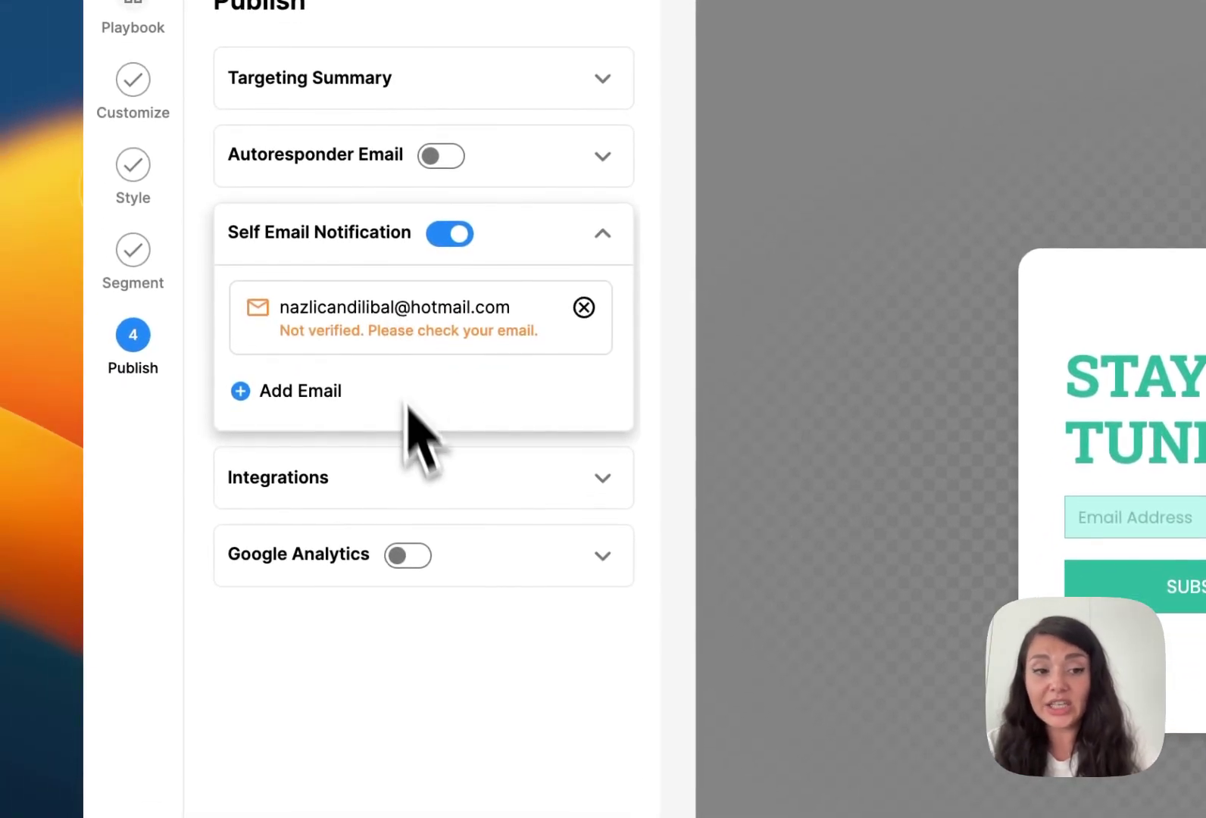
click(400, 501)
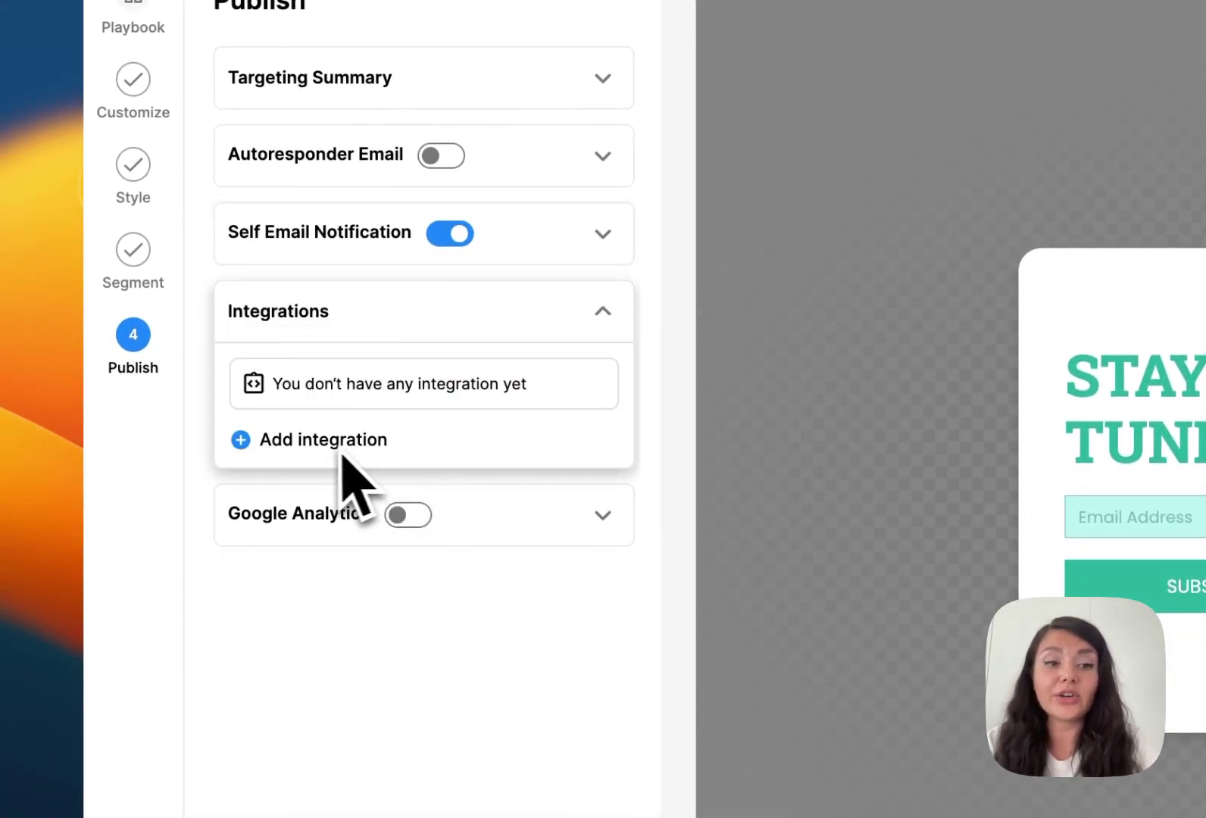
click(581, 534)
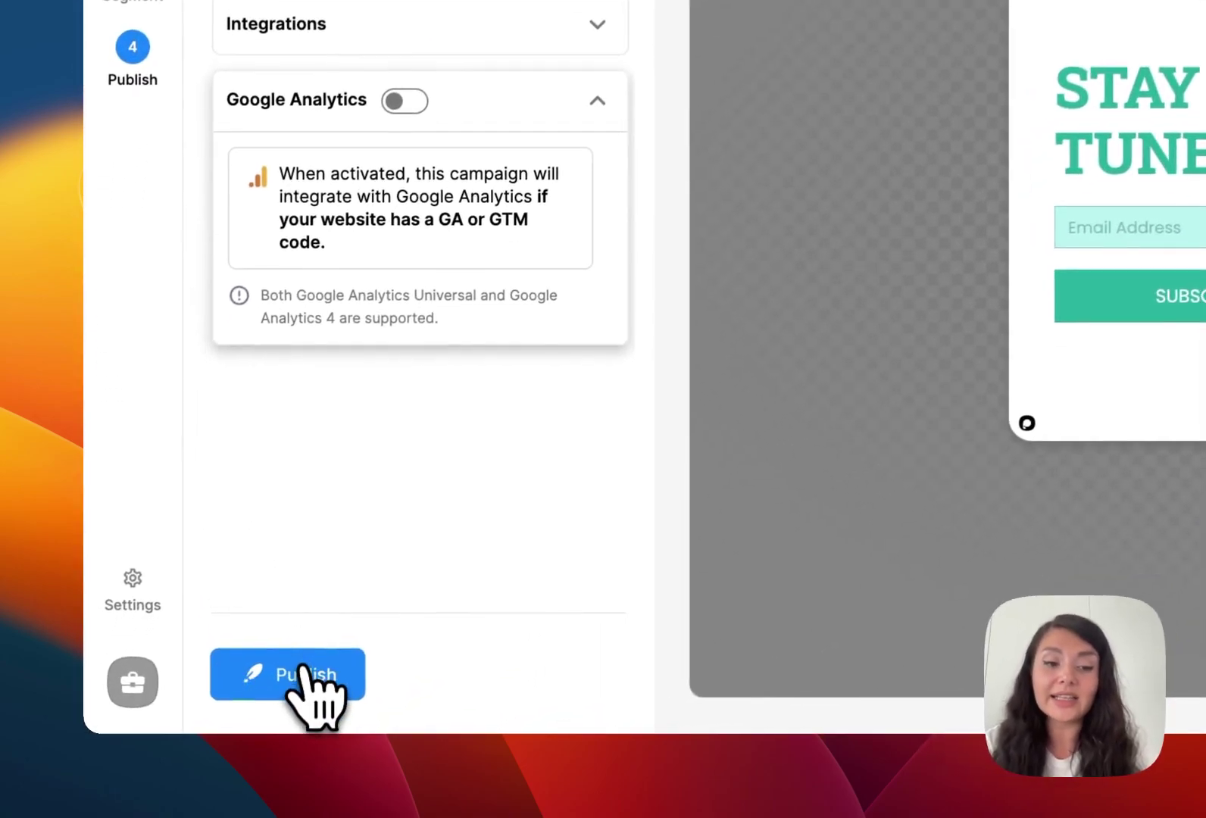
Step: Publish the Stay Tuned campaign and copy its embed script from the verification dialog
click(194, 703)
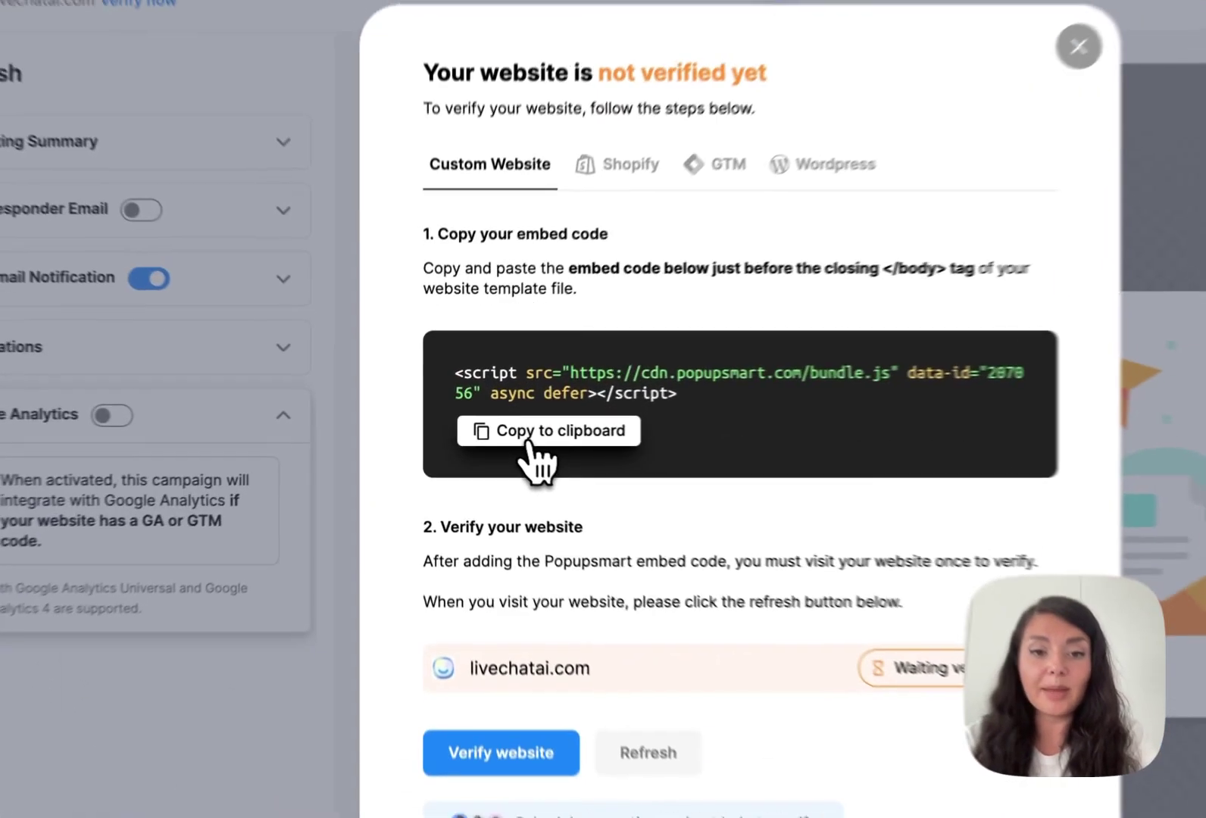
click(483, 426)
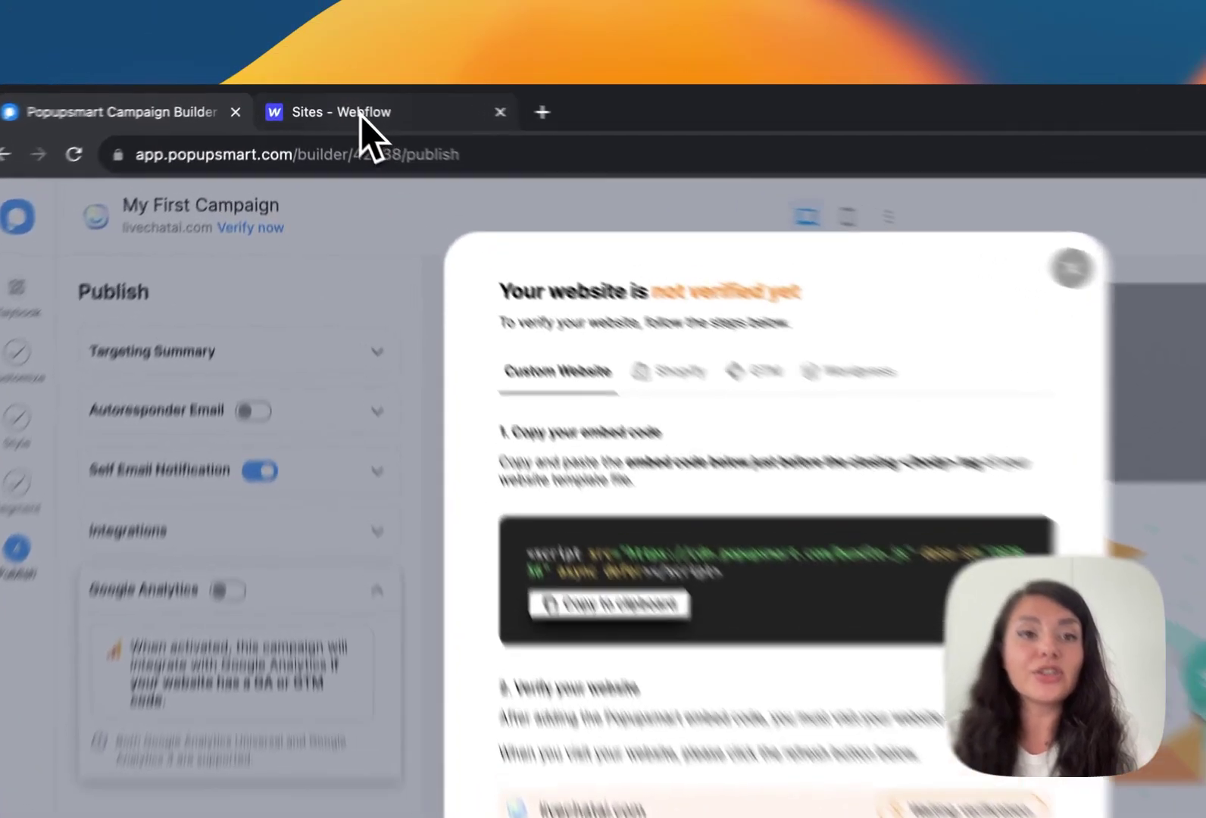
Step: From the Webflow dashboard, open the Live Chat AI site's Custom code settings
click(361, 116)
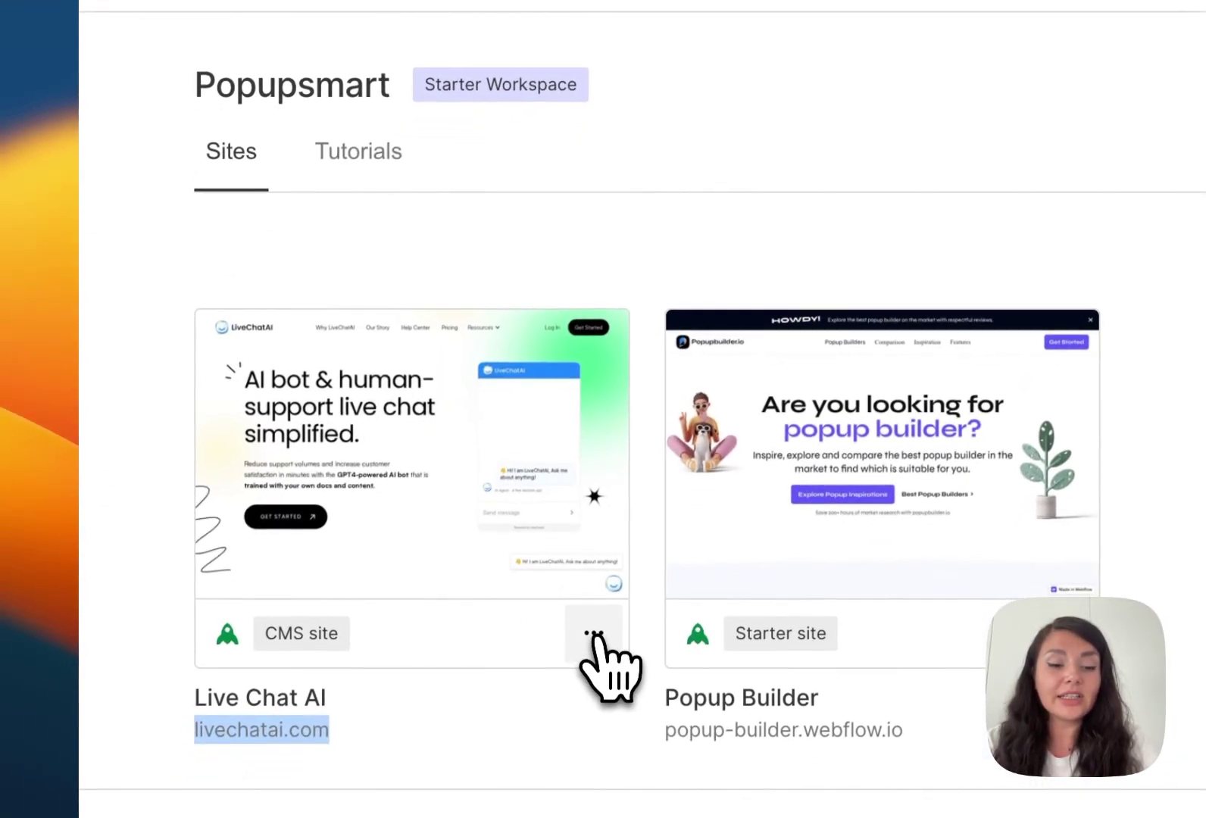
click(595, 632)
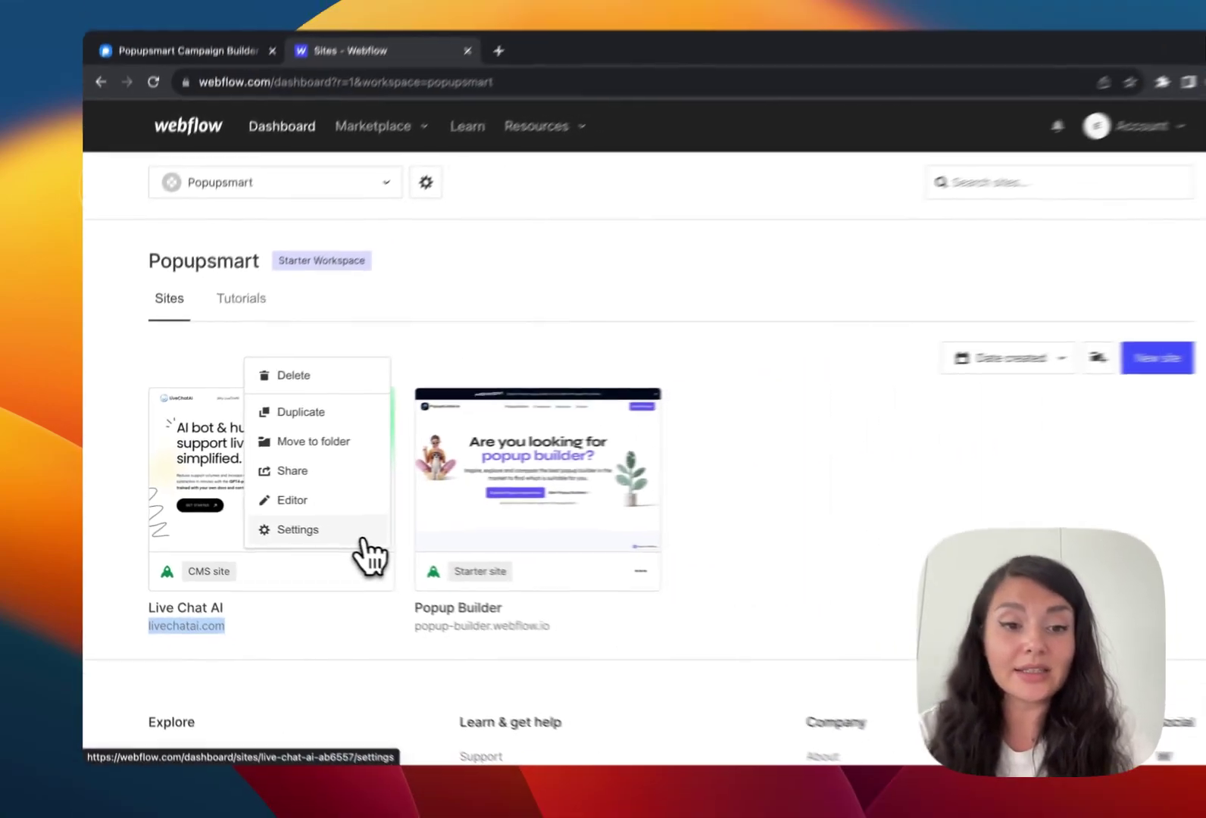
click(580, 564)
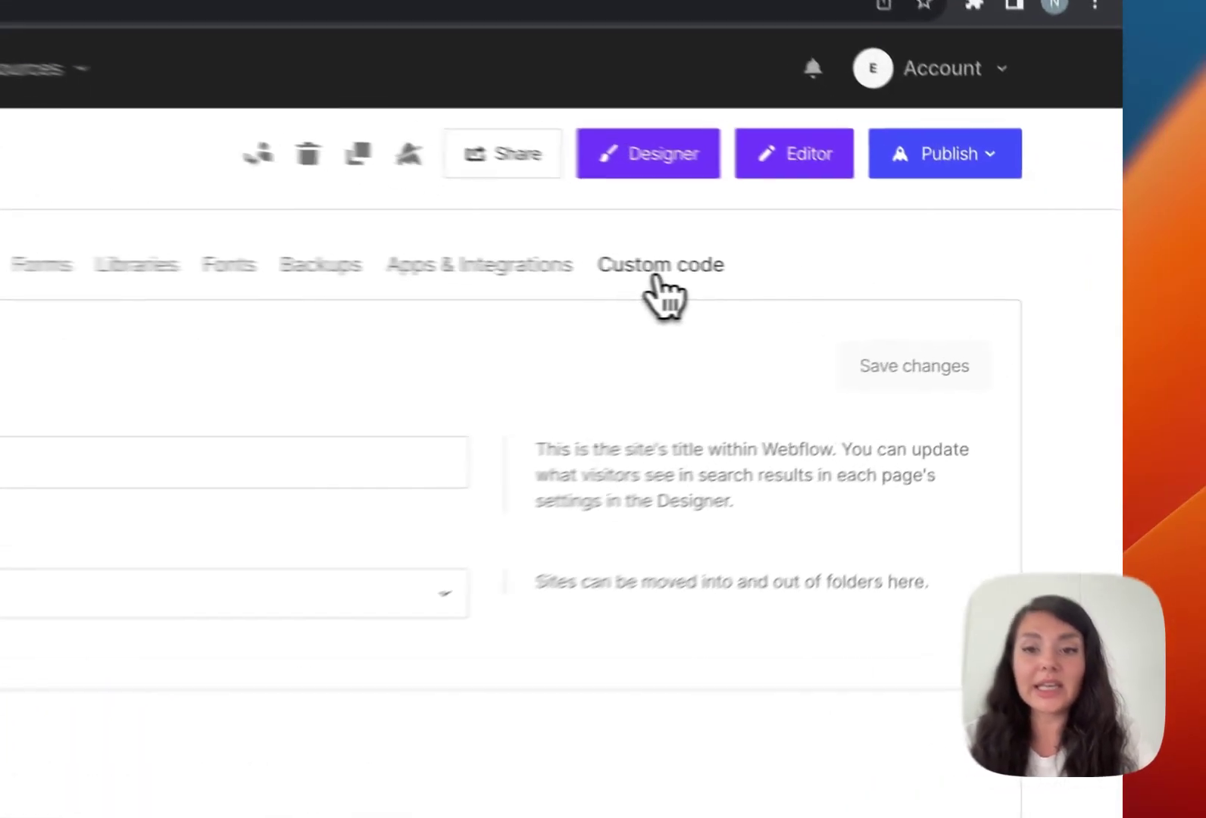
click(857, 292)
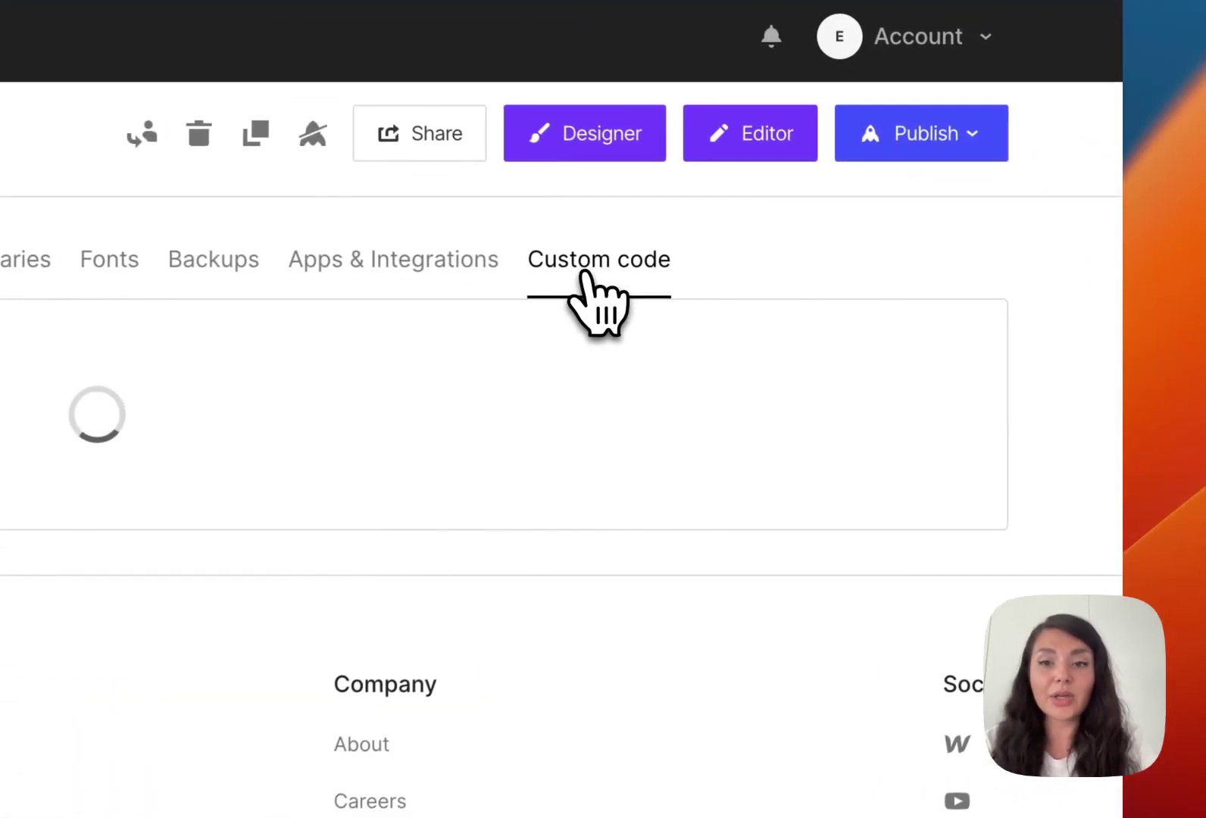
Step: Paste the Popupsmart script on a new Footer code line, save, and publish to selected domains
scroll(1019, 564, down, 4)
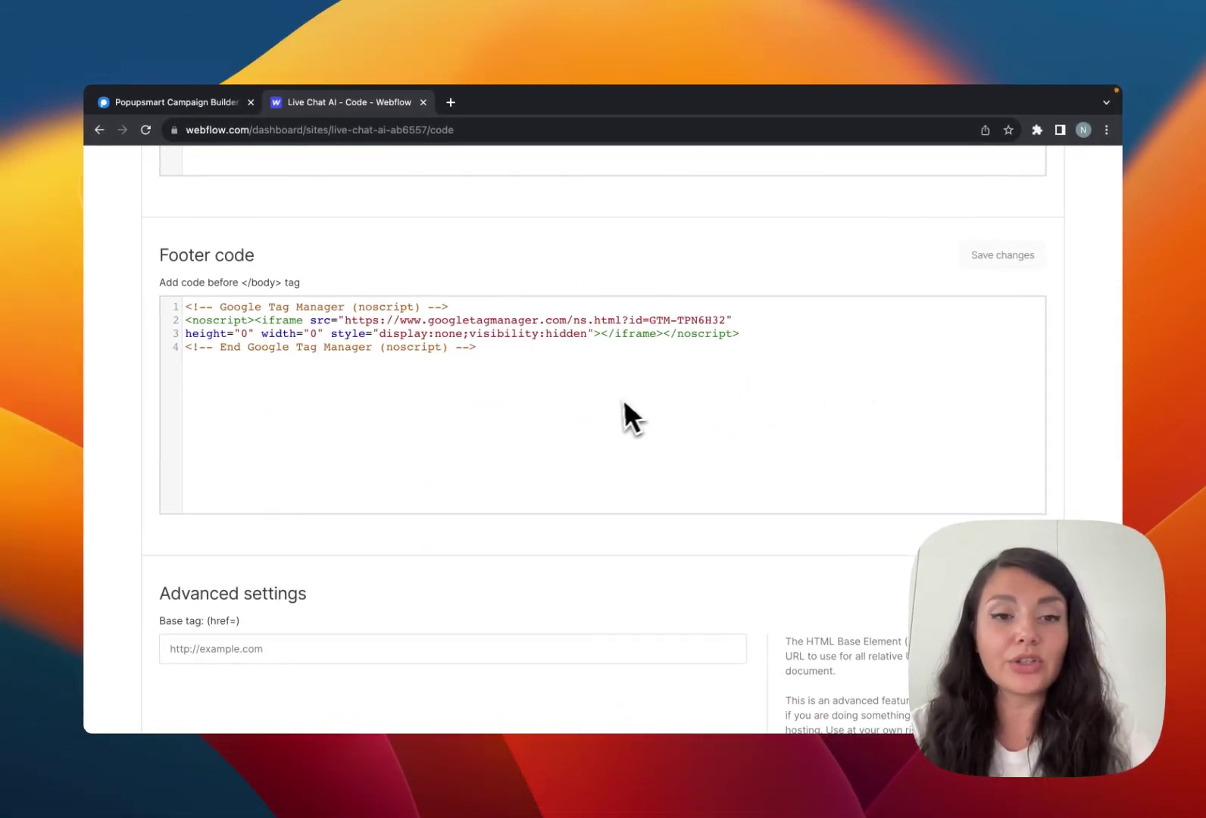
click(508, 406)
key(Return)
key(super+v)
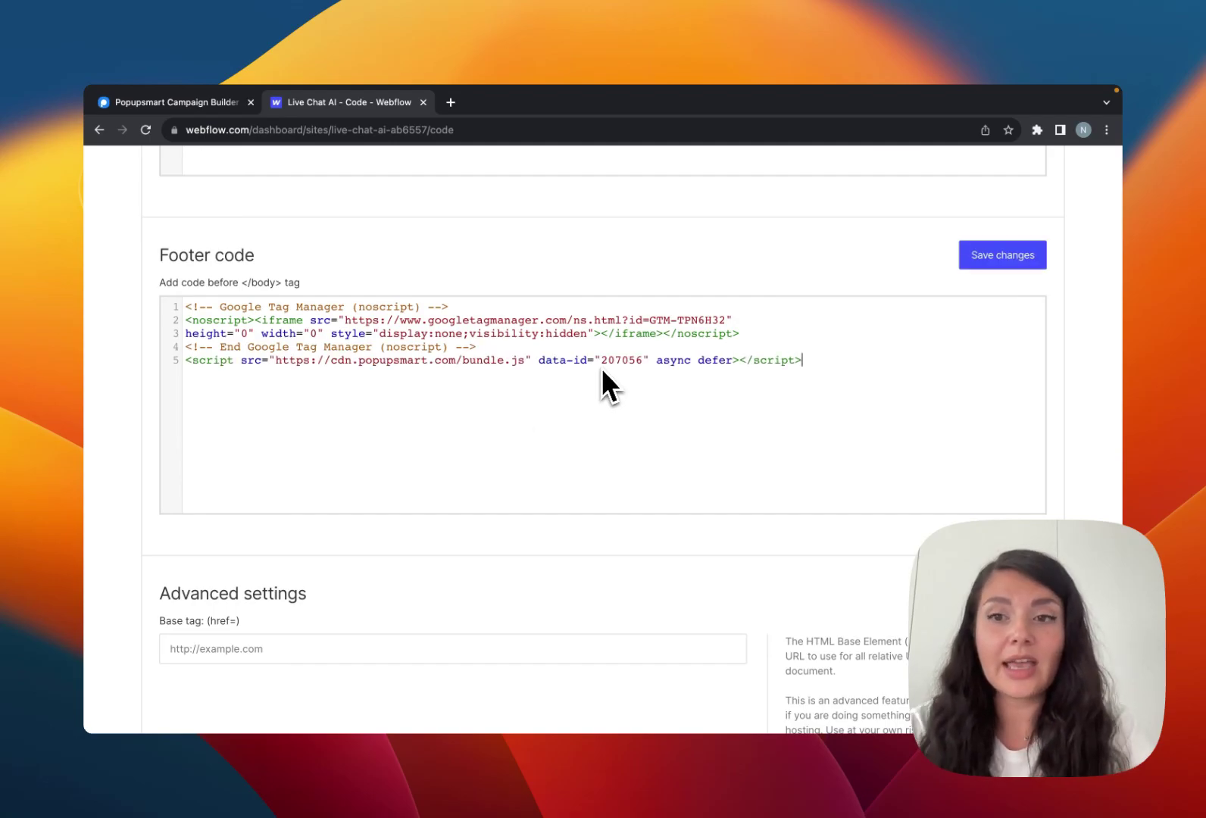
click(1001, 262)
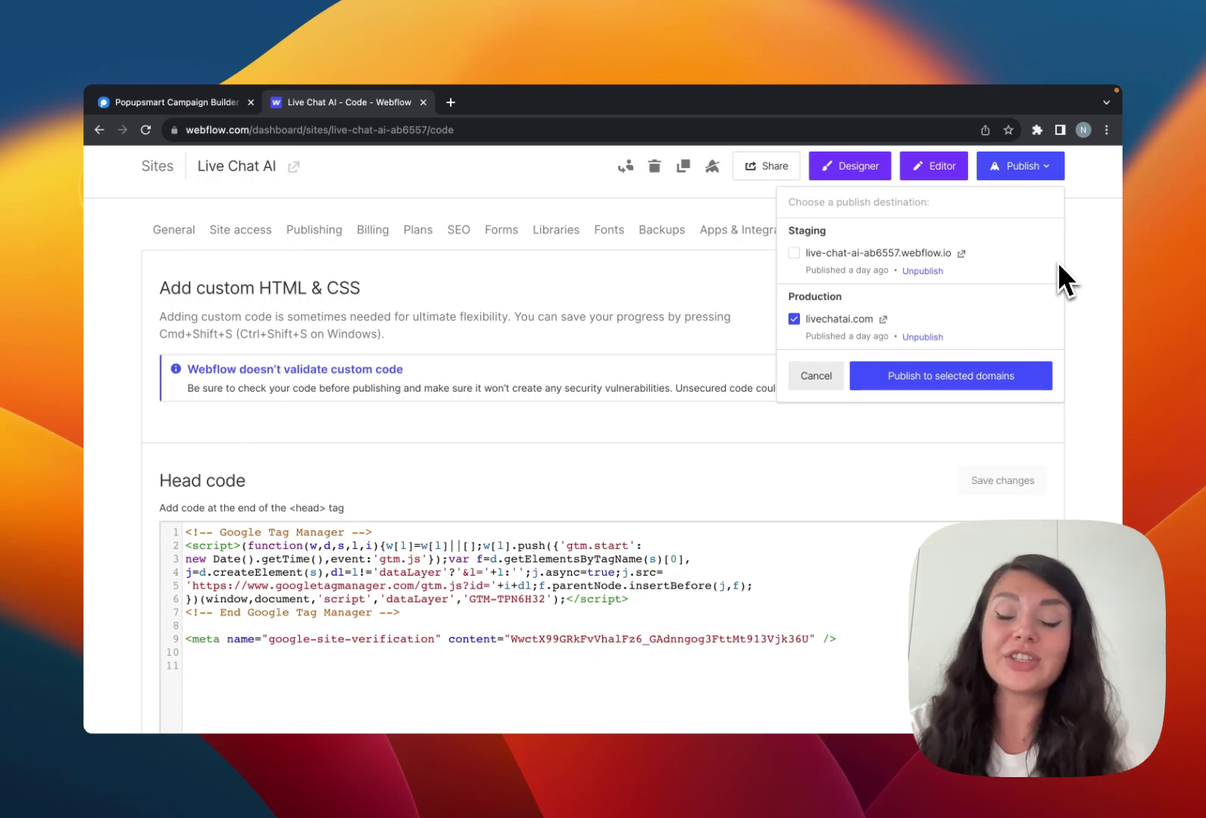
click(918, 375)
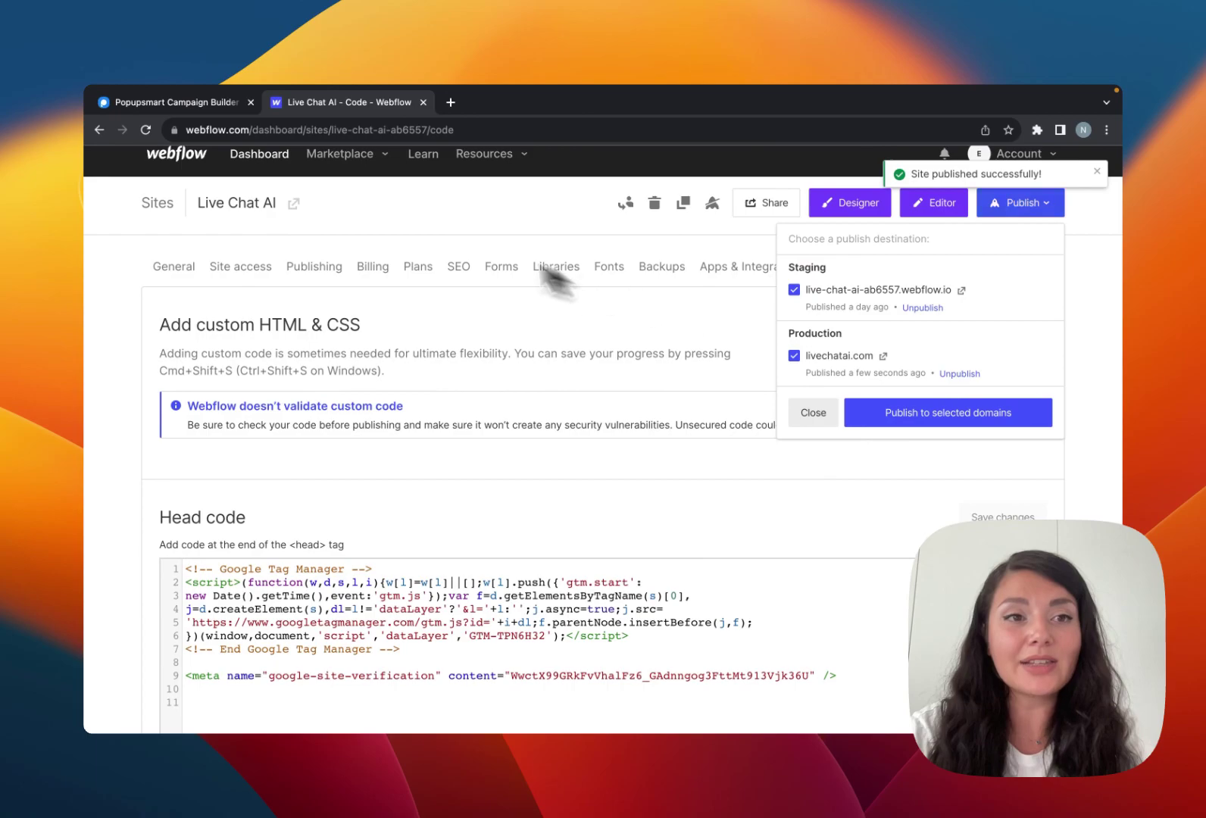
click(191, 110)
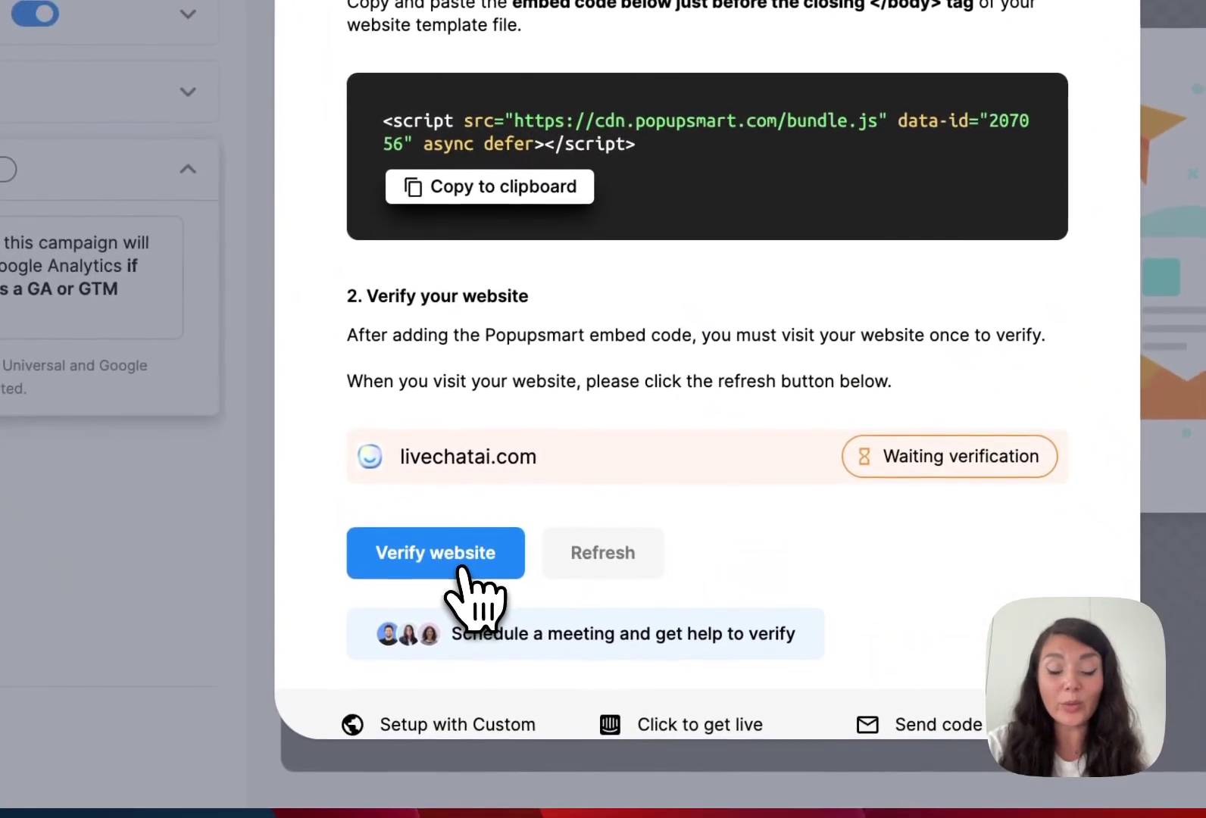
Step: Verify livechatai.com from the live site, then refresh Popupsmart to confirm the verification
click(470, 576)
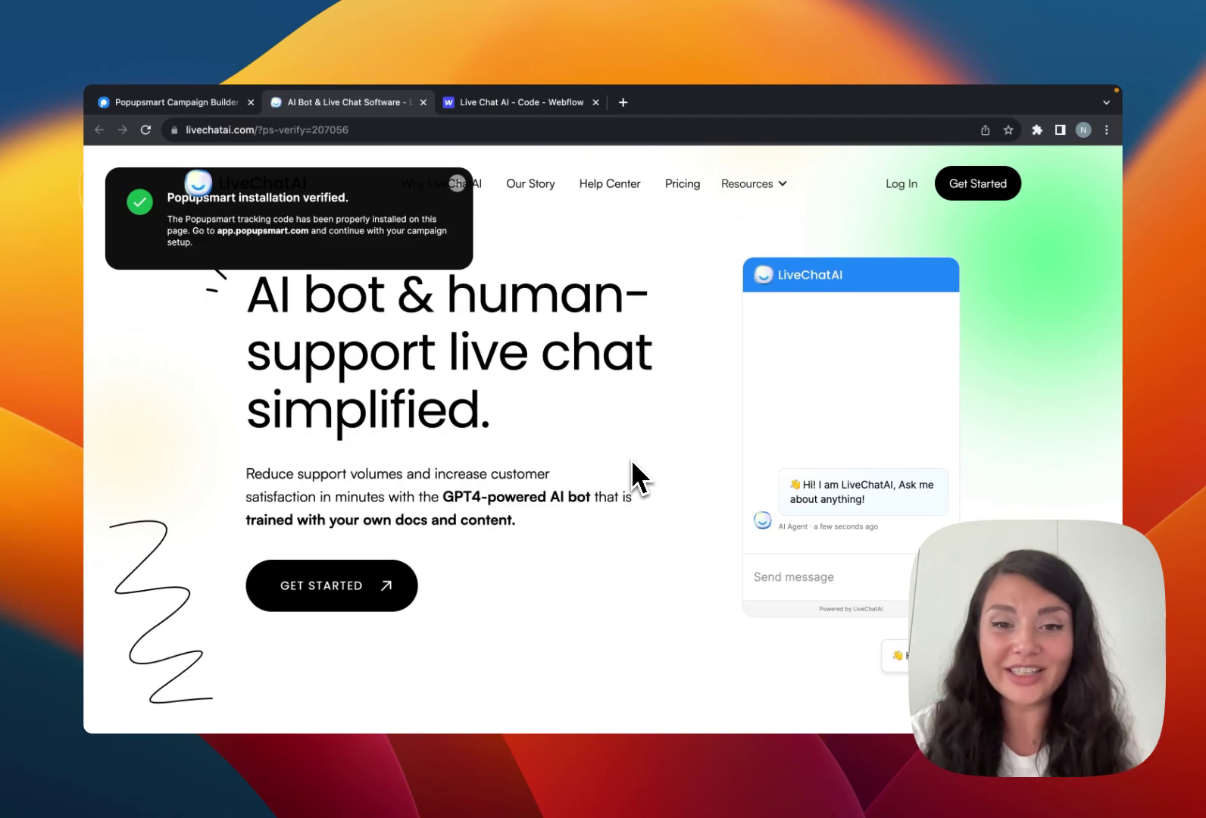
click(219, 110)
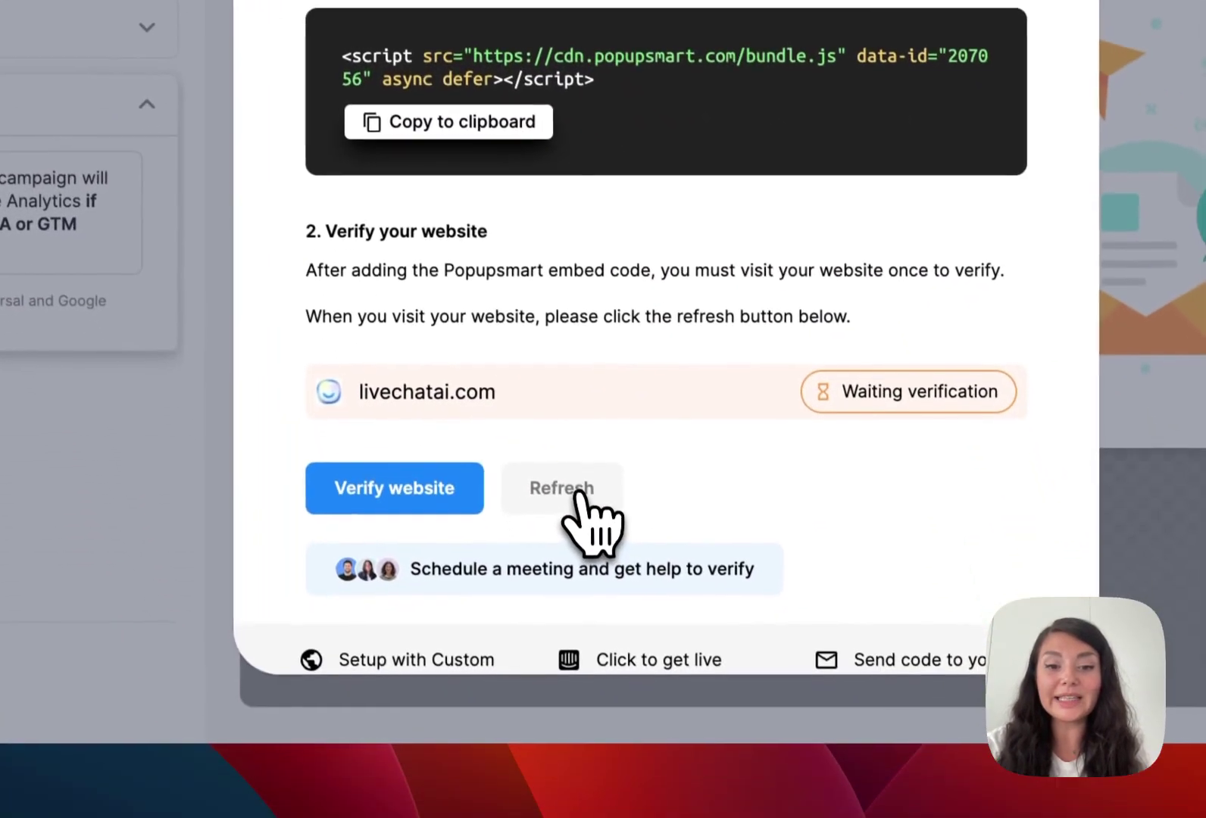
click(577, 494)
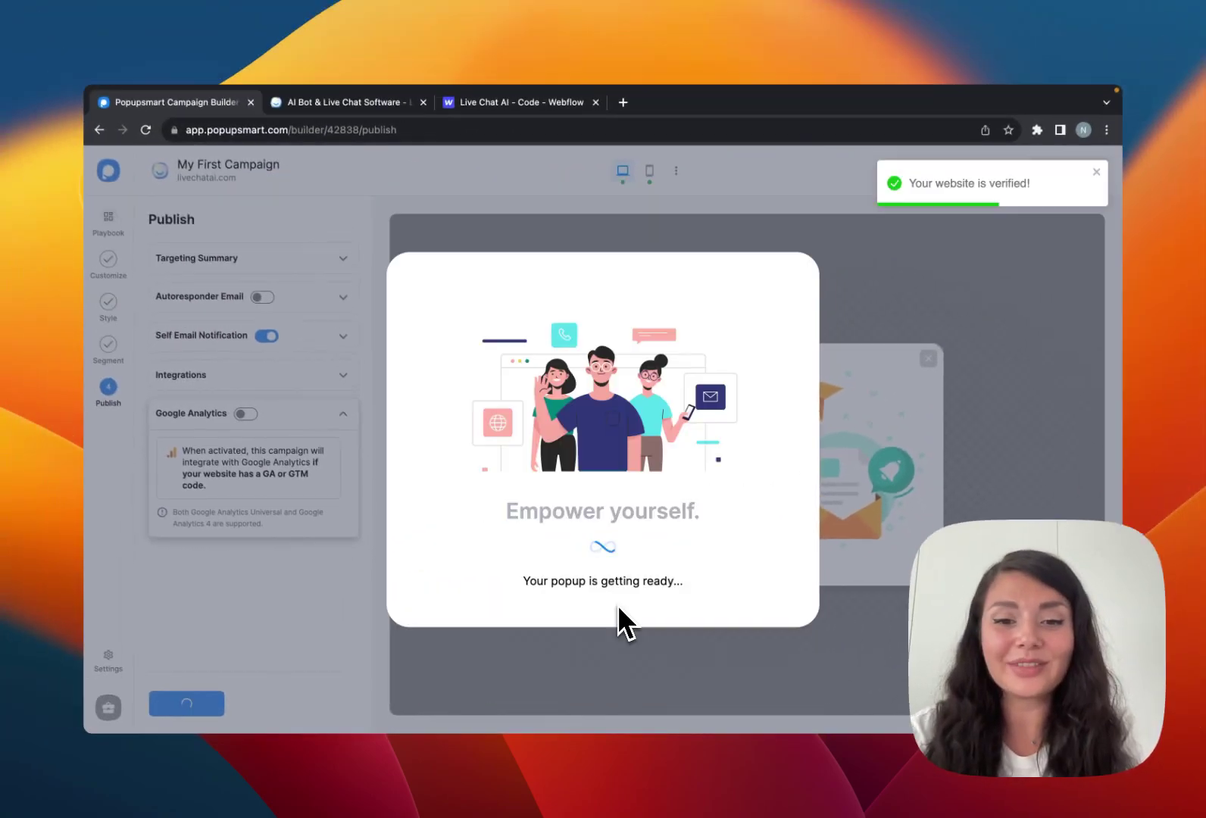